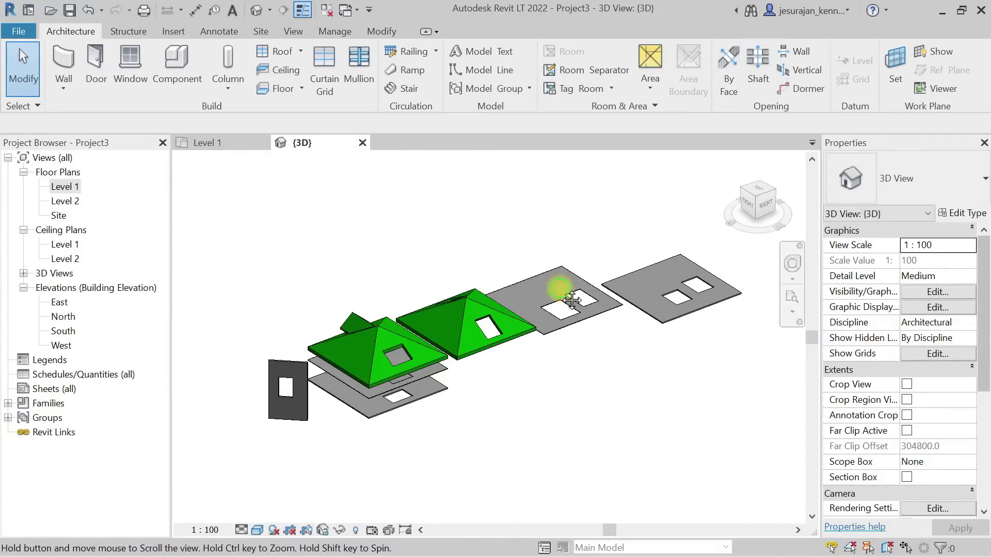
Step: Draw a straight Generic - 200mm wall 24000 mm long and 8000 mm high in front of the existing roofs and floors
shift+middle_drag(509, 397, 410, 409)
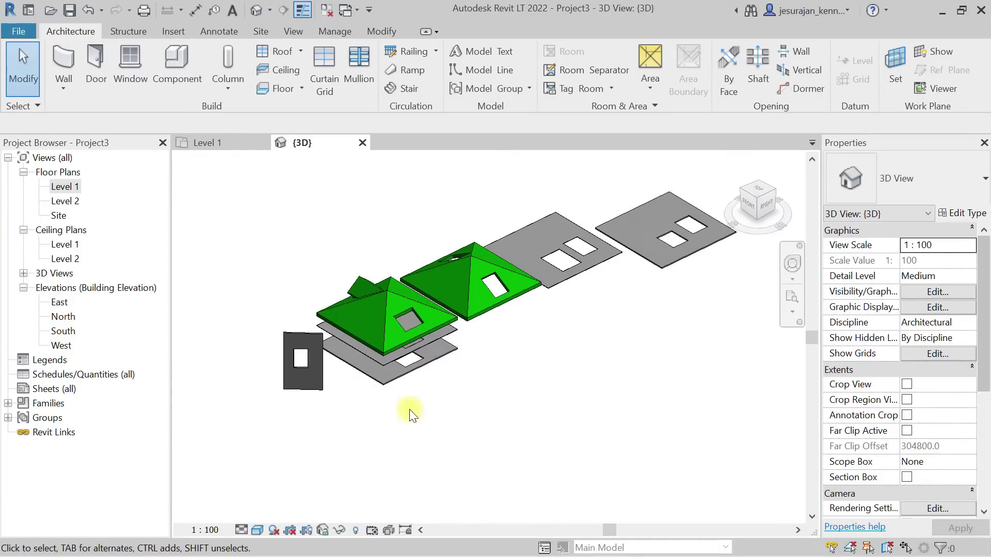
click(295, 385)
click(485, 387)
click(68, 64)
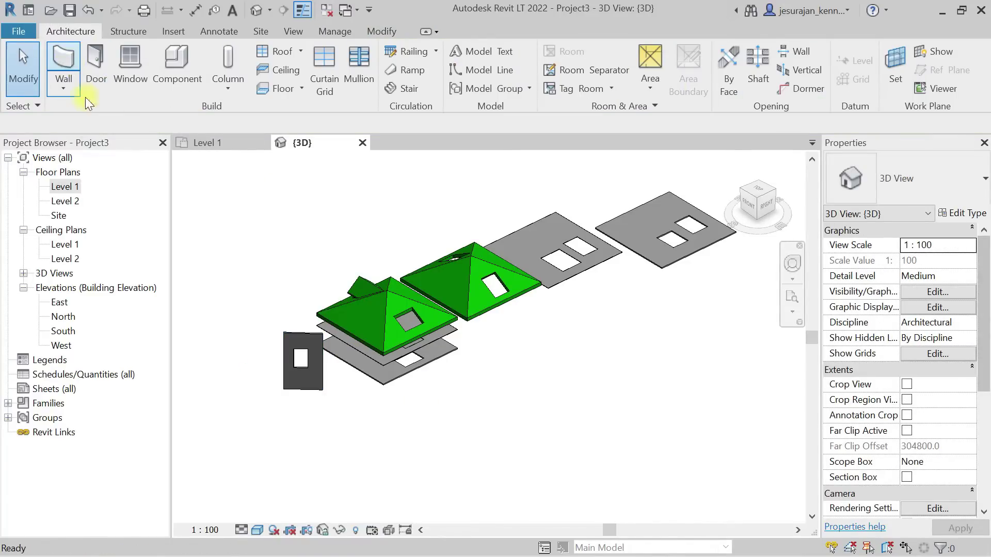
click(434, 440)
click(628, 423)
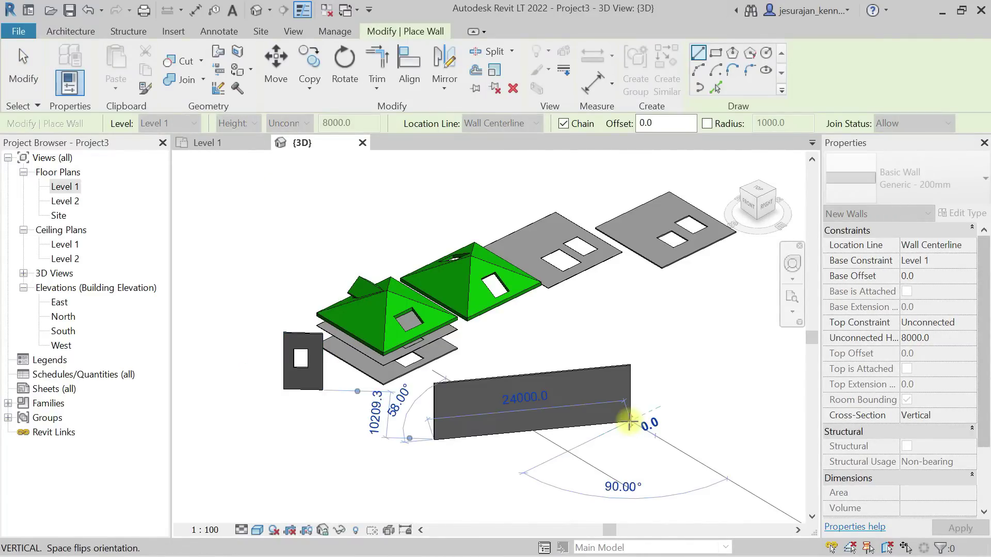
key(Escape)
key(Escape)
Step: Edit the new wall's profile, sketch a rectangular opening about 2700 by 2900 mm near its upper right corner, and finish the edit
scroll(555, 457, up, 3)
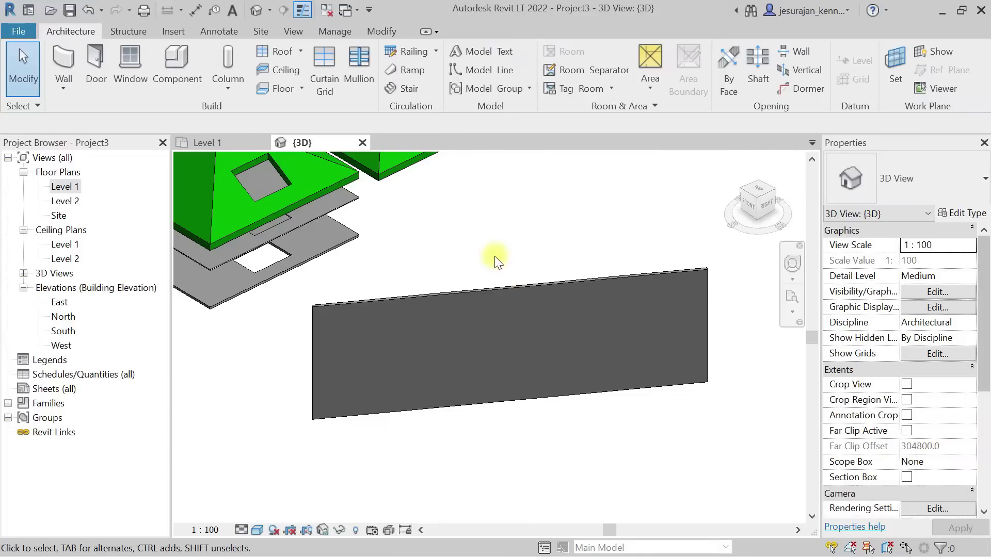
click(496, 292)
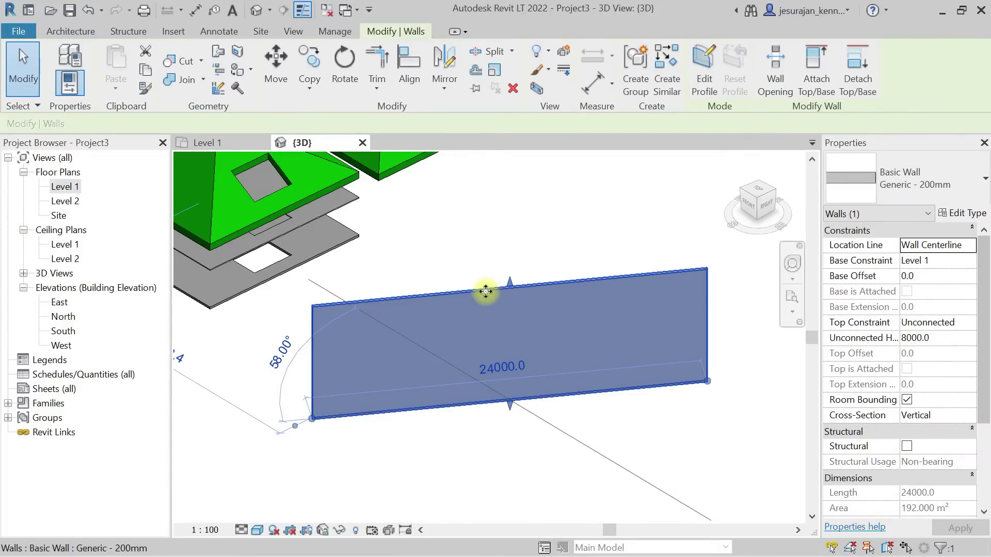
double_click(486, 292)
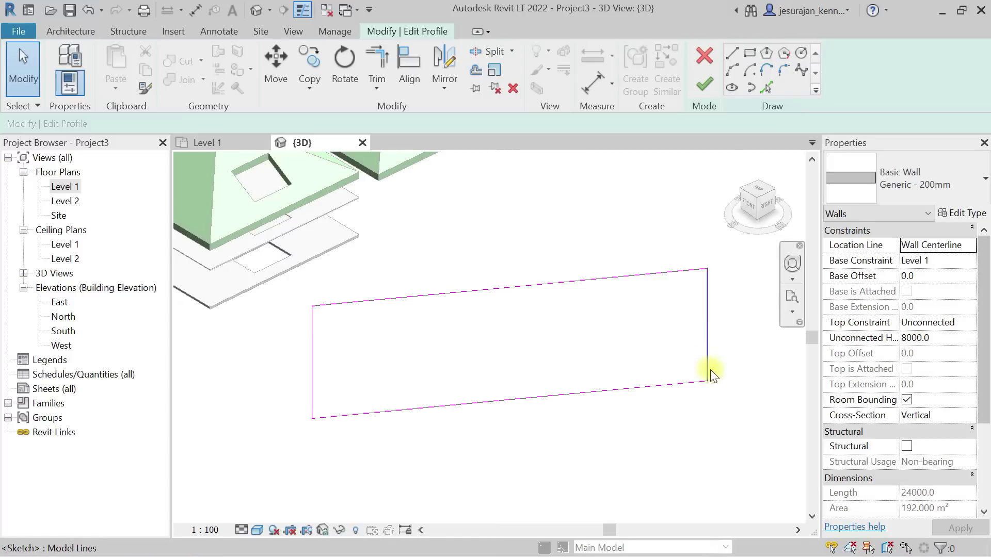
mouse_move(681, 289)
mouse_down()
mouse_move(258, 455)
mouse_move(262, 470)
mouse_up()
click(750, 52)
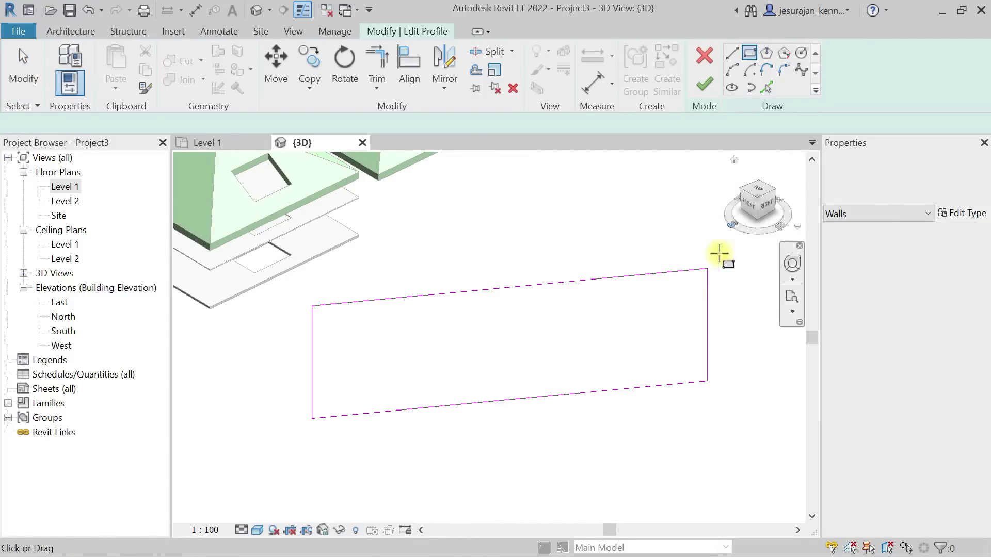
click(645, 295)
click(690, 334)
key(Escape)
key(Escape)
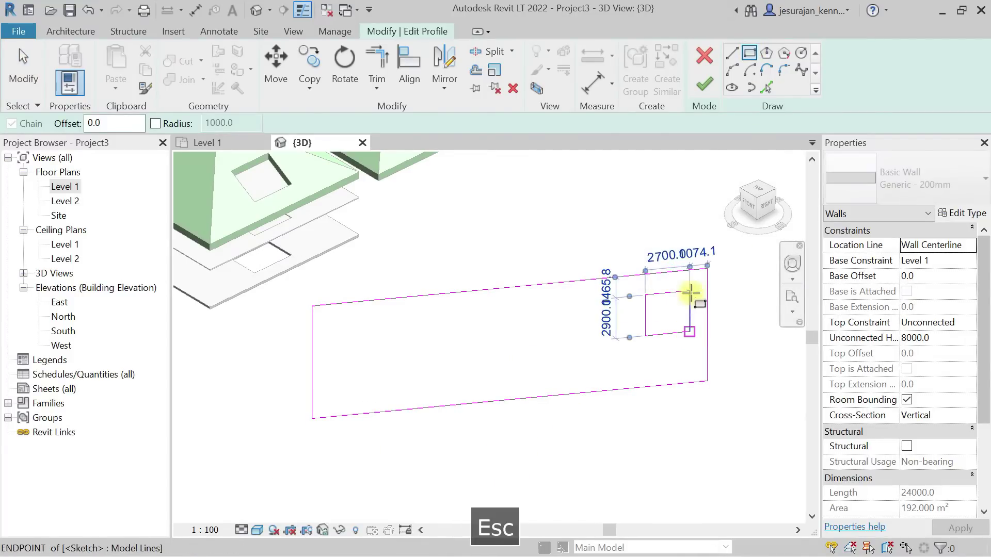
click(704, 85)
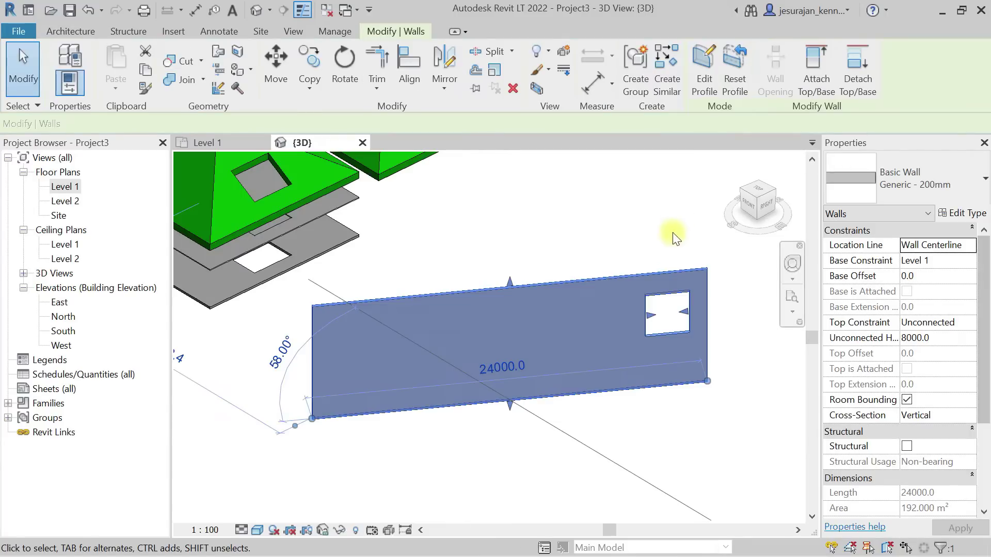
Step: Resize the wall's rectangular opening by moving its right side inward and its left side outward
scroll(687, 311, up, 2)
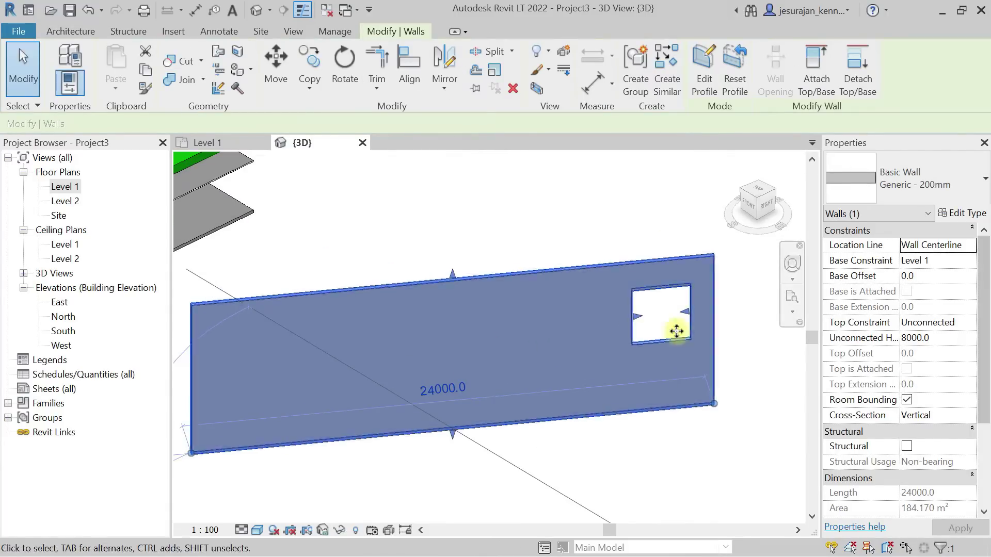
scroll(650, 299, up, 2)
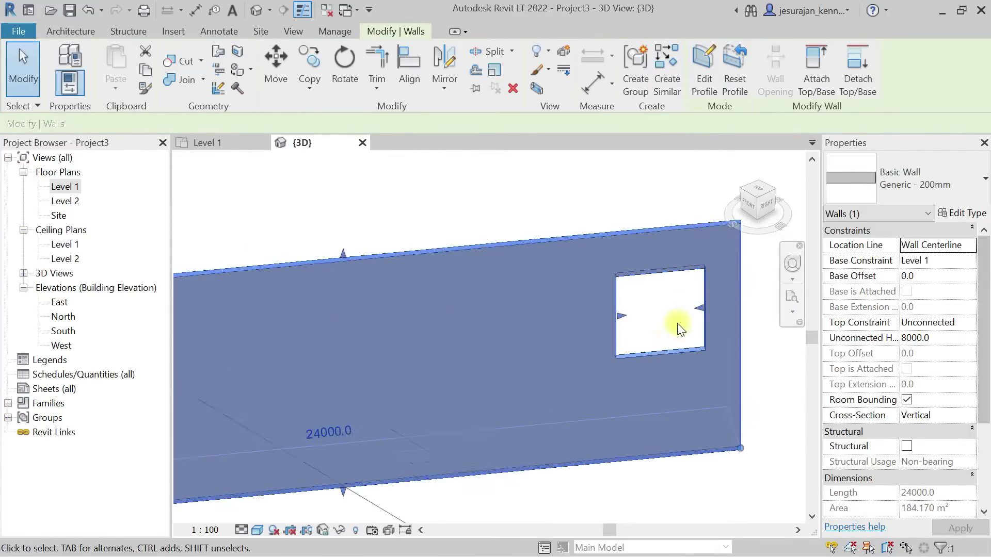
drag(711, 302, 676, 302)
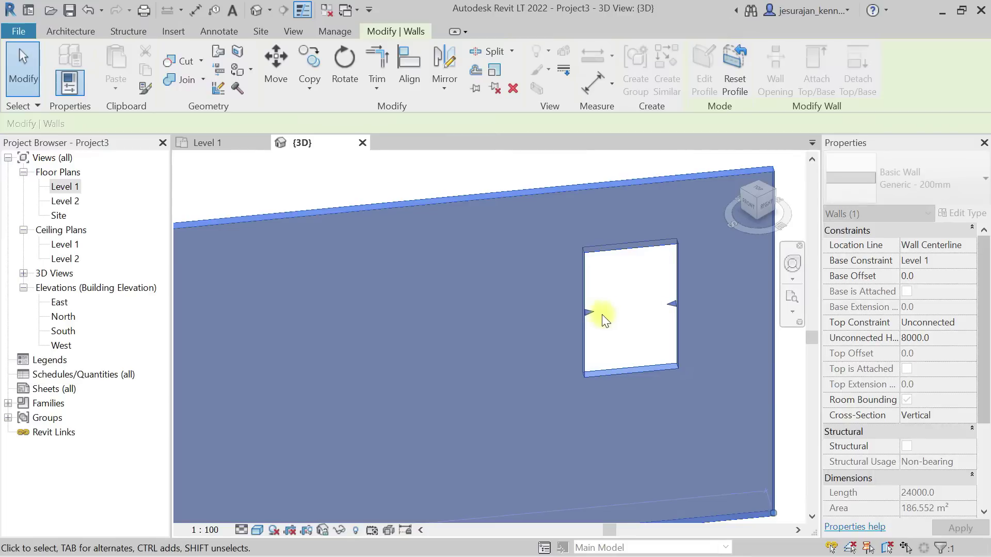
drag(588, 312, 505, 311)
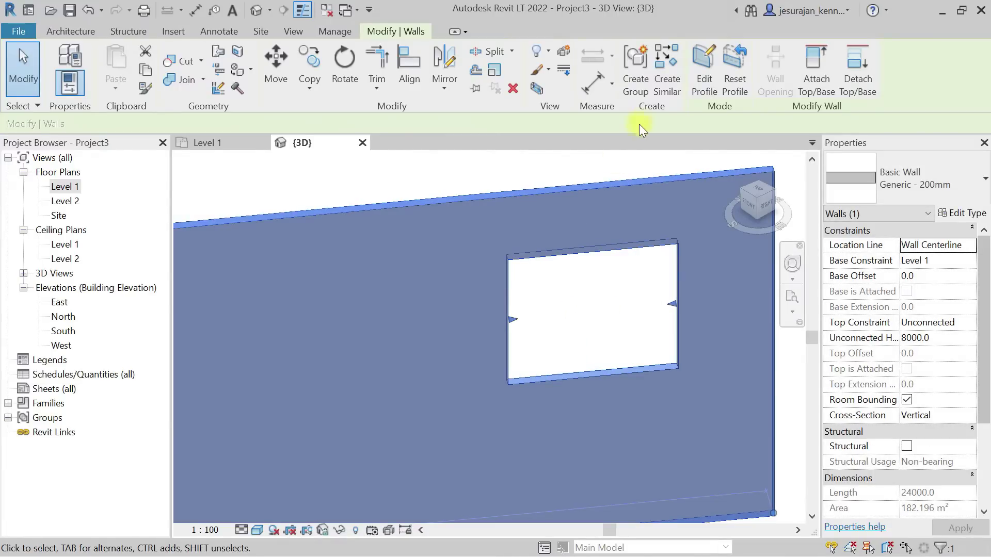
scroll(607, 218, down, 3)
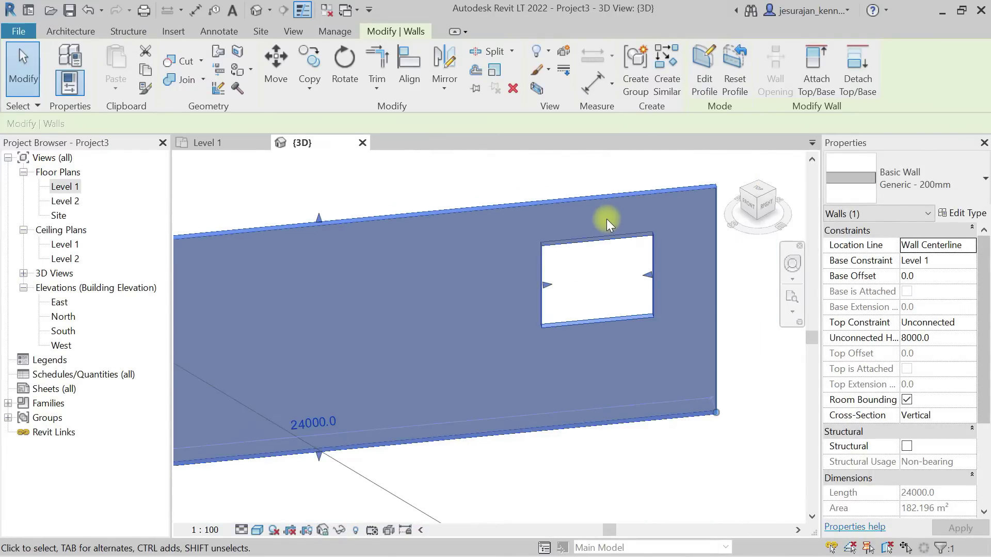
click(717, 345)
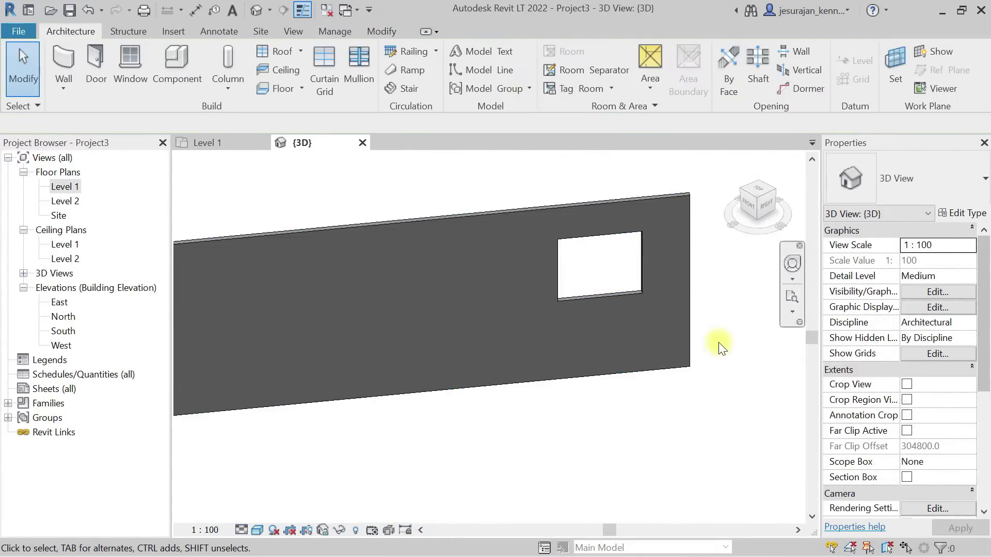
Step: Reopen the wall's profile for editing and delete the rectangular opening's outline
click(686, 288)
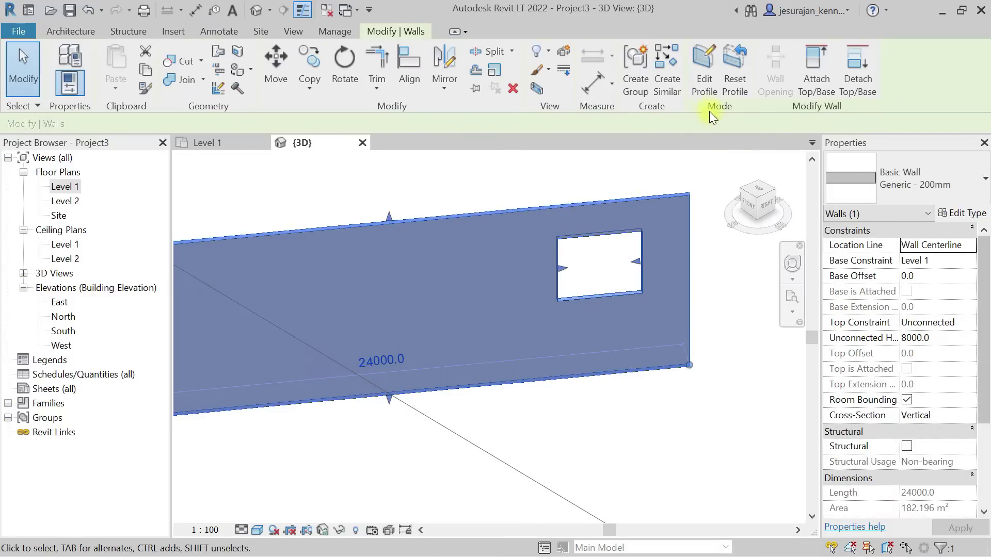
click(702, 79)
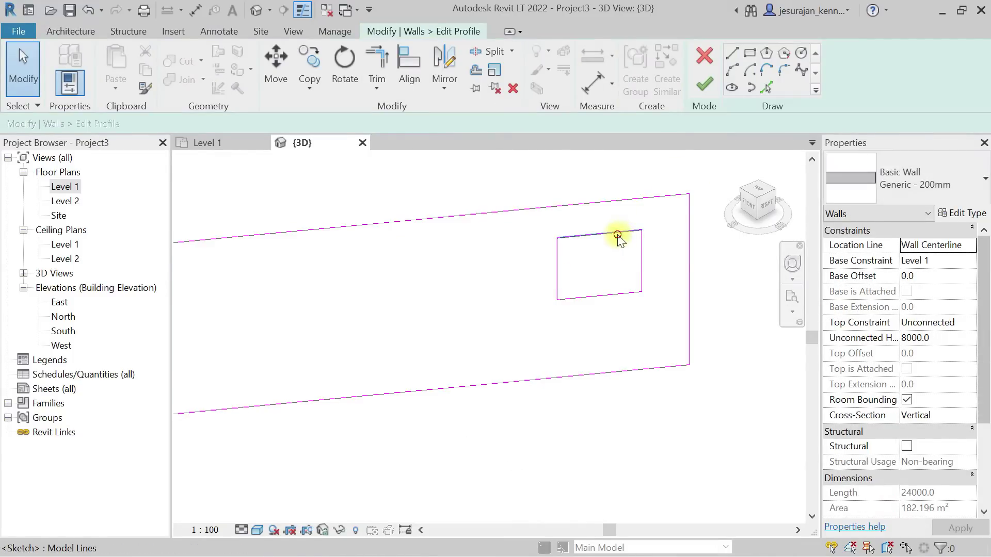
click(618, 234)
mouse_move(656, 314)
mouse_down()
mouse_move(553, 222)
mouse_move(545, 227)
mouse_up()
key(Delete)
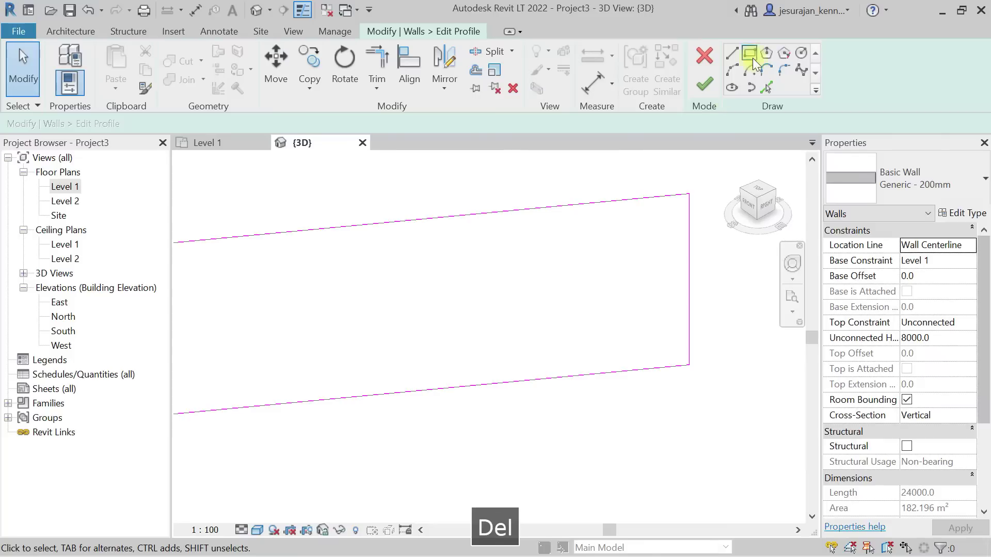
Step: Sketch a circular opening near the wall's upper right corner and finish the profile edit
click(801, 54)
click(593, 265)
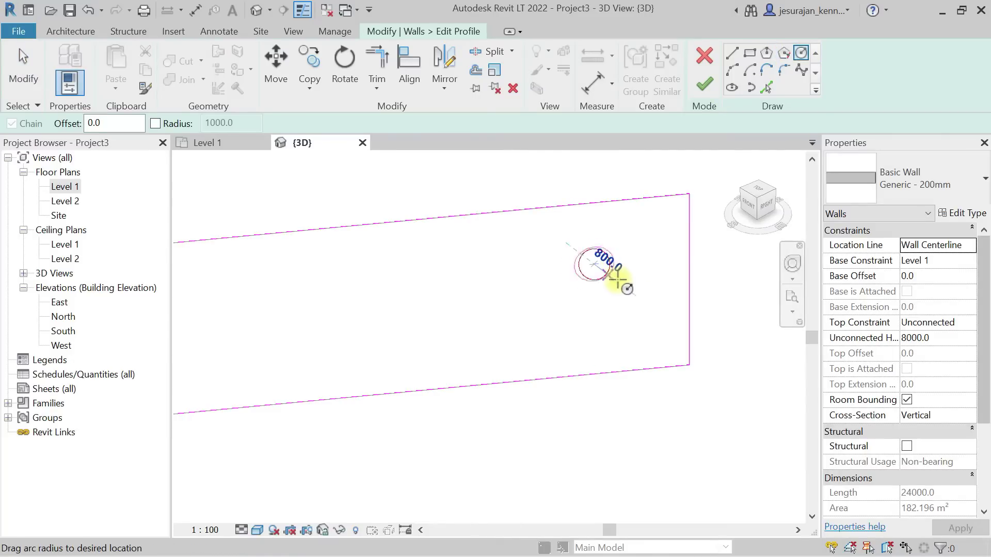
key(Escape)
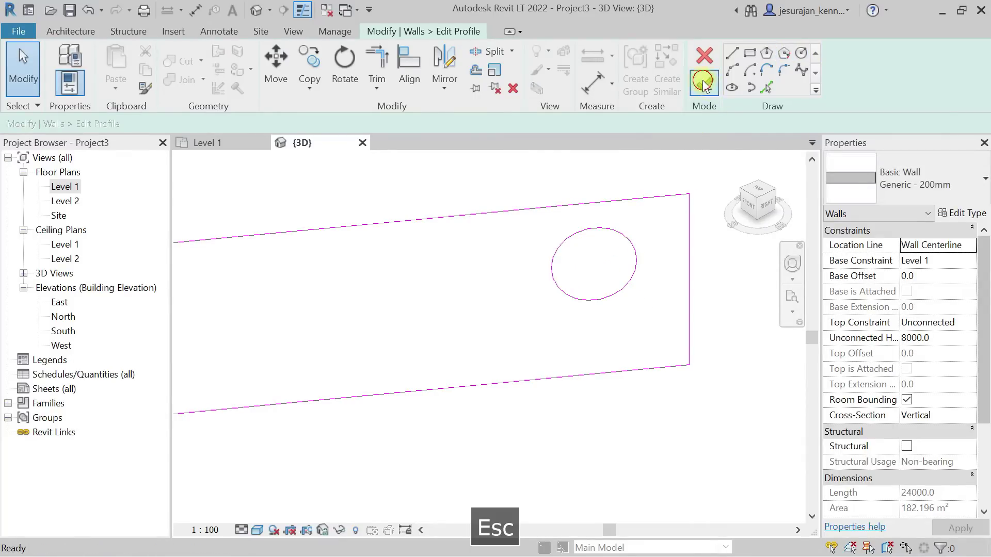
click(704, 84)
Step: Reset the wall's profile to remove the circular opening
scroll(720, 301, down, 2)
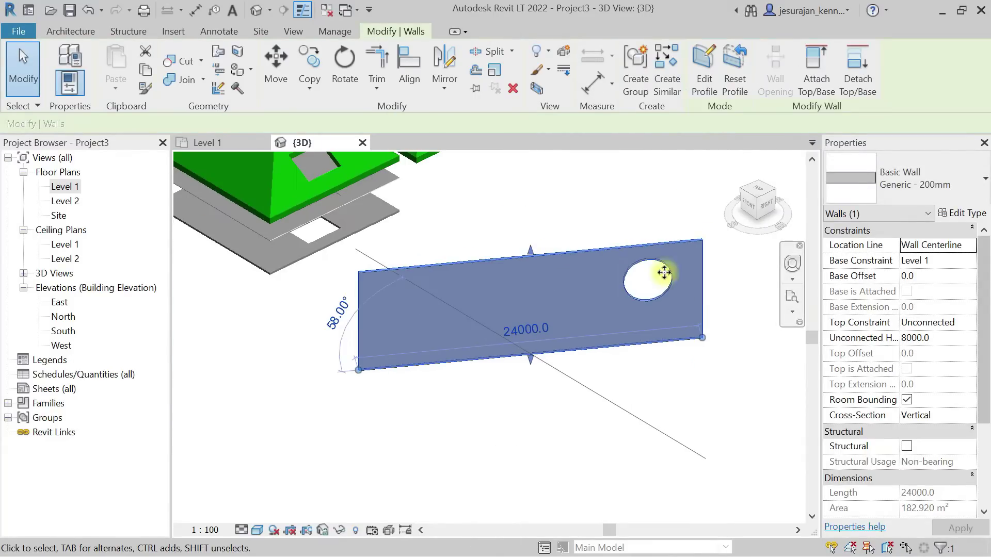
scroll(649, 254, up, 1)
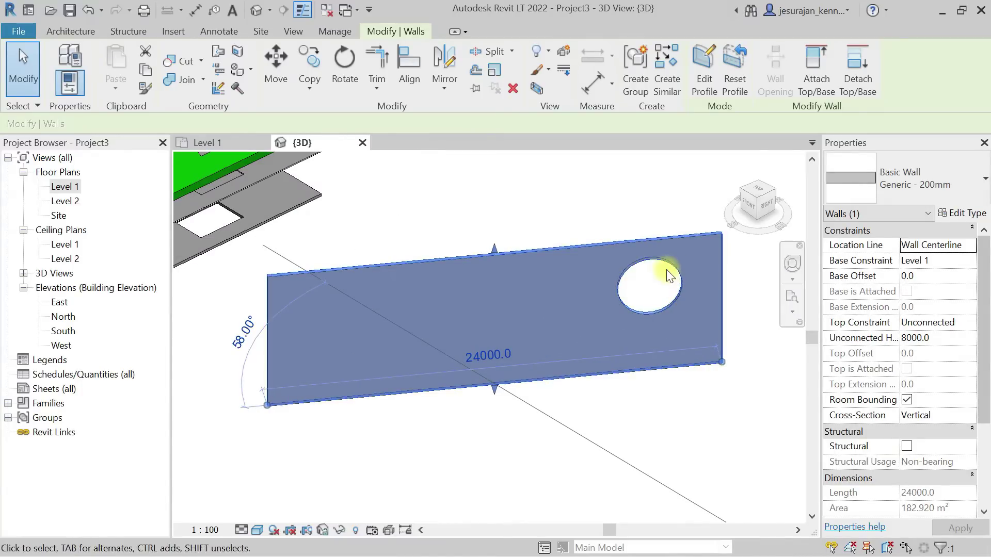
click(731, 85)
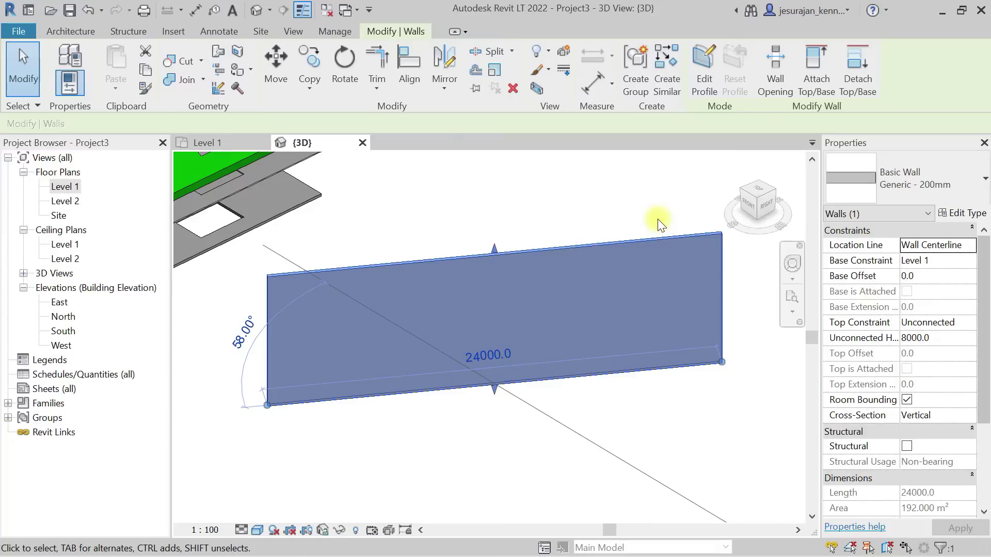
Step: Edit the wall's profile and sketch a four-segment zigzag line that crosses its top edge
double_click(663, 241)
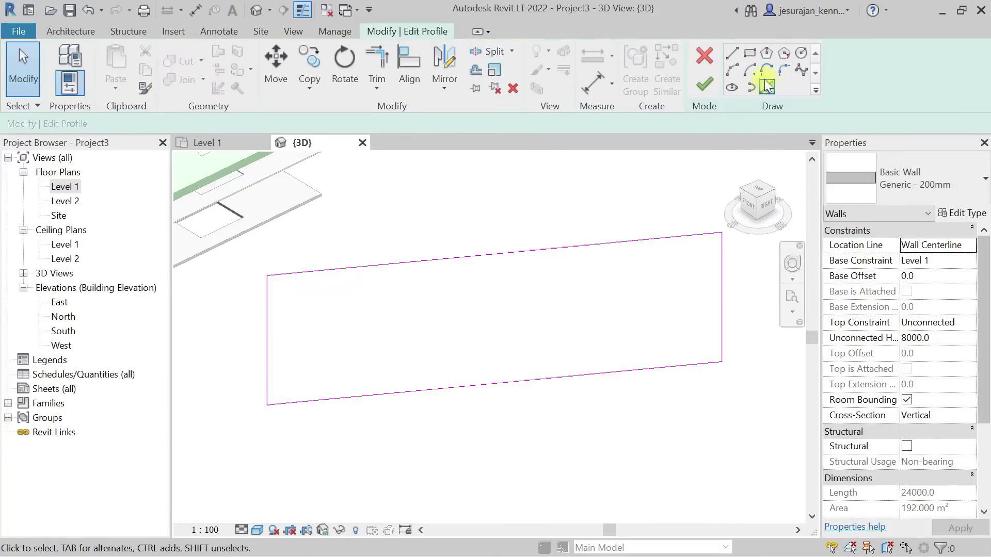
click(732, 53)
click(666, 197)
click(601, 292)
click(507, 221)
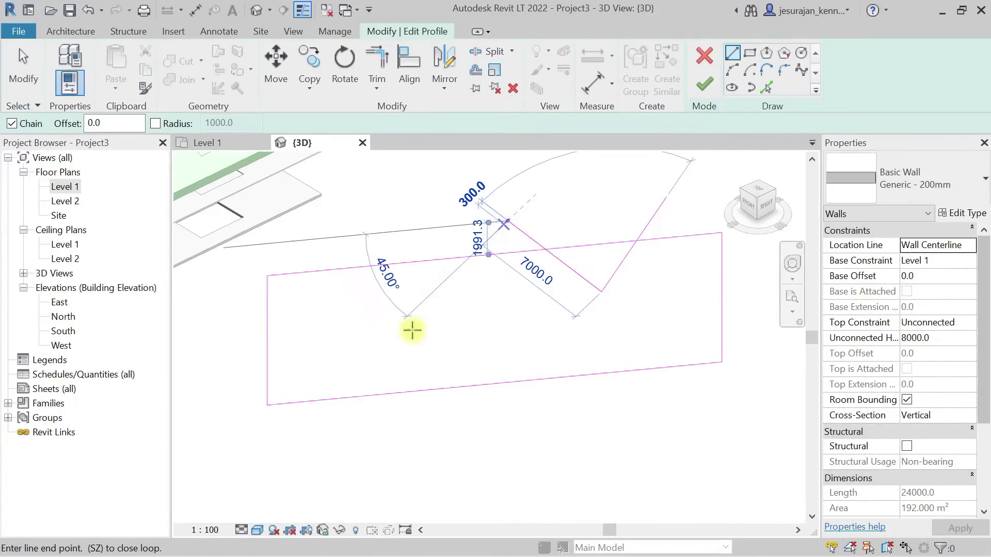
click(411, 330)
click(349, 251)
key(Escape)
key(Escape)
Step: Split the profile's top edge about 7900 mm from its left end and about 7000 mm from its right end
click(474, 49)
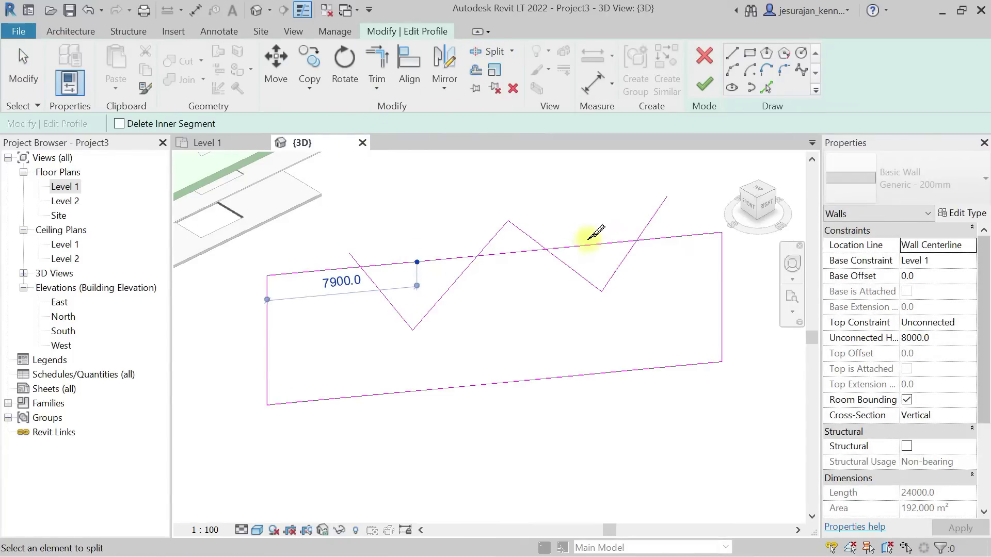
click(590, 246)
key(Escape)
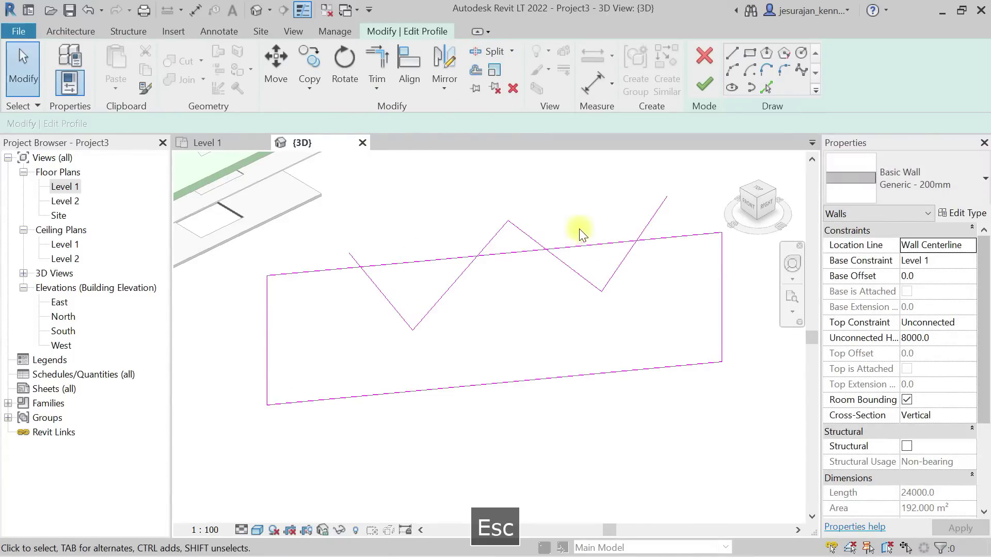
Step: Trim the outer parts of the top edge to corners with the first and last zigzag segments
click(343, 269)
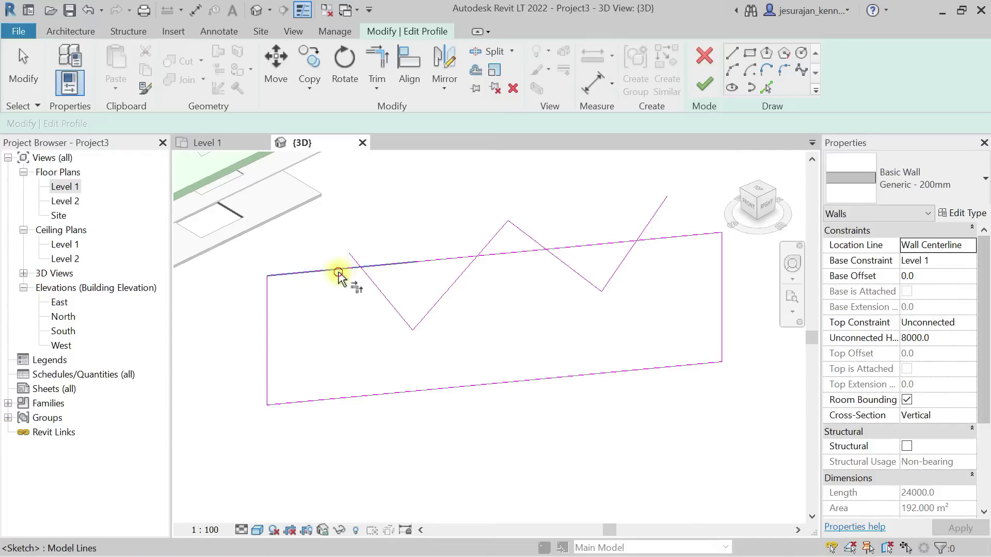
click(367, 288)
click(660, 239)
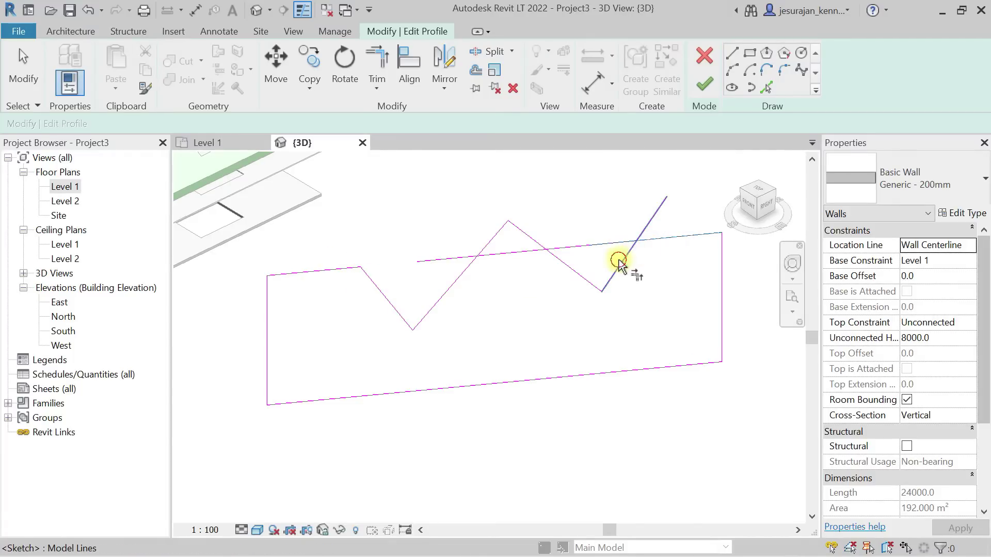
key(Escape)
key(Escape)
Step: Delete the leftover middle piece of the top edge and finish the wall's profile edit
click(581, 246)
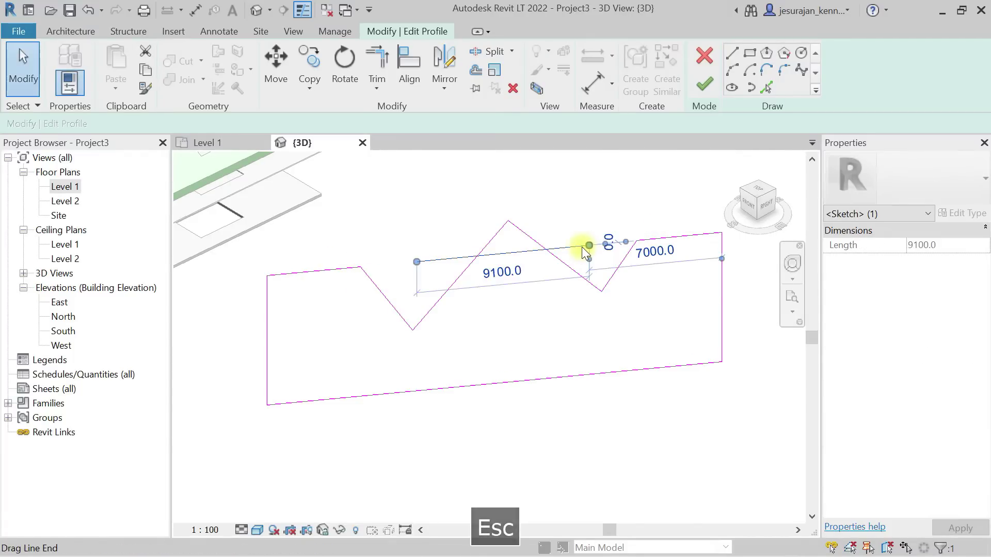
key(Delete)
click(702, 80)
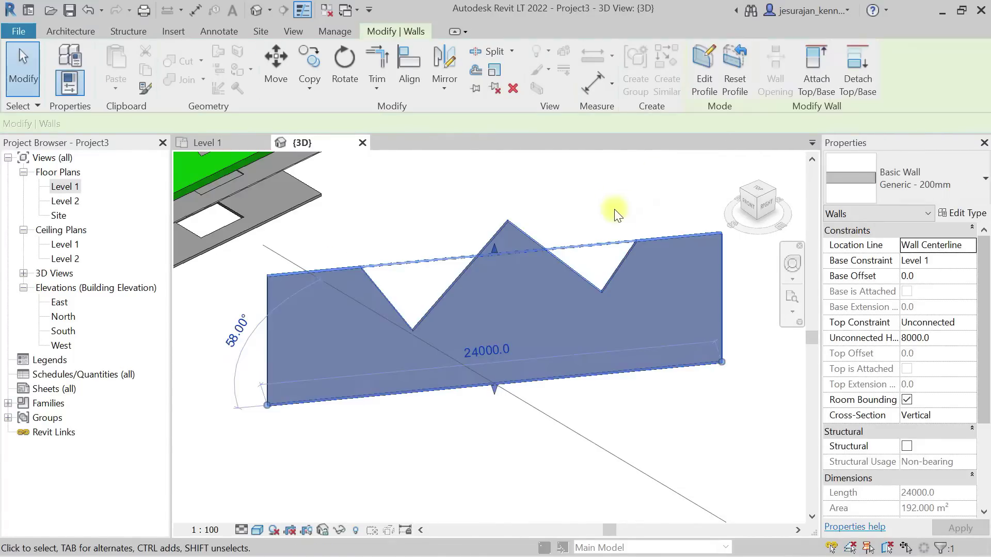
Step: Add a rectangular opening about 2100 by 1400 mm below the middle peak in the wall's profile and finish the profile edit
click(575, 215)
shift+middle_drag(549, 348, 536, 307)
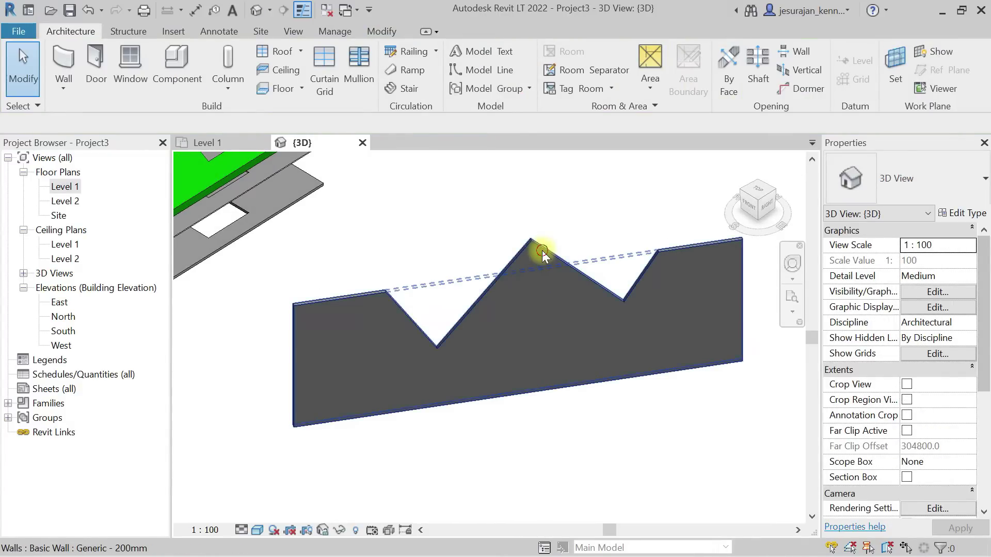
click(542, 250)
double_click(542, 250)
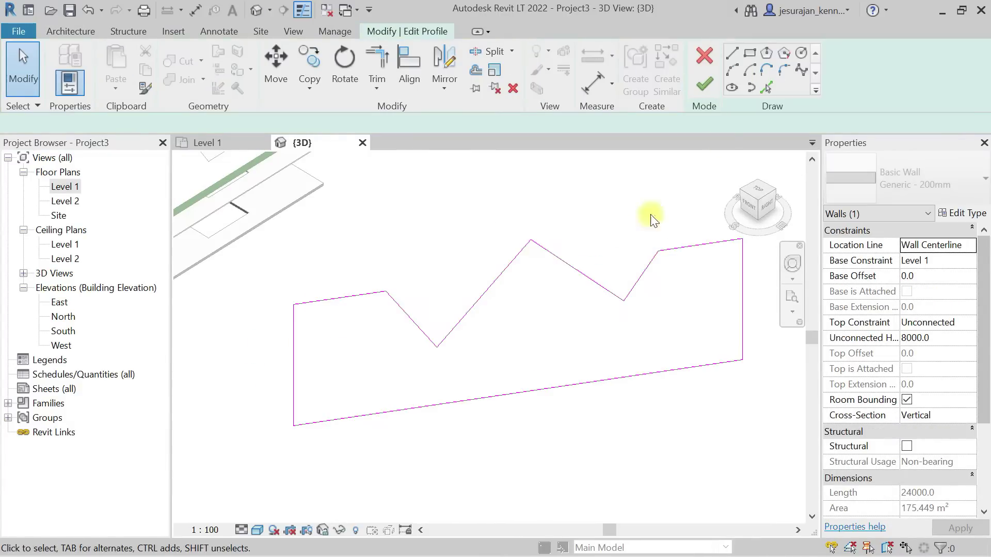
click(750, 52)
click(519, 306)
click(558, 323)
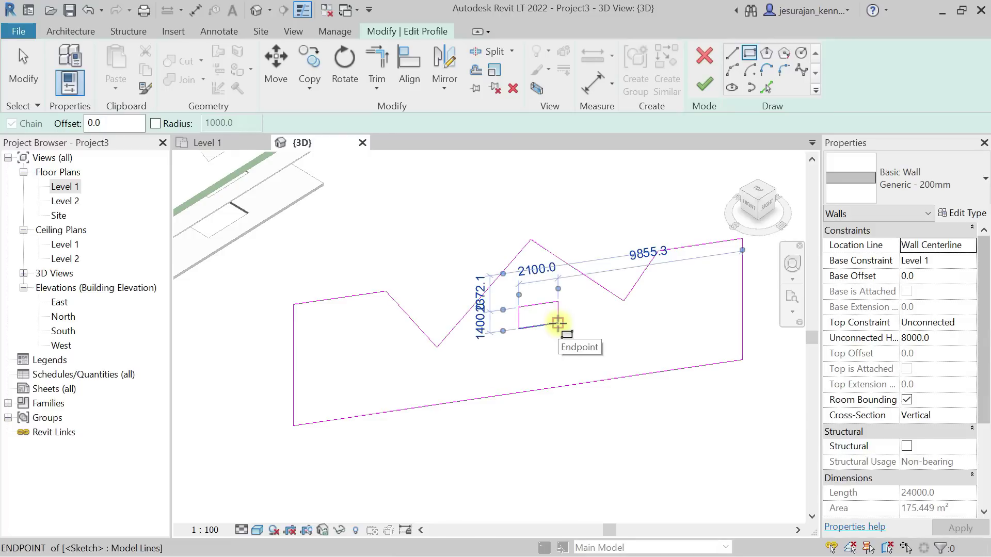
key(Escape)
key(Escape)
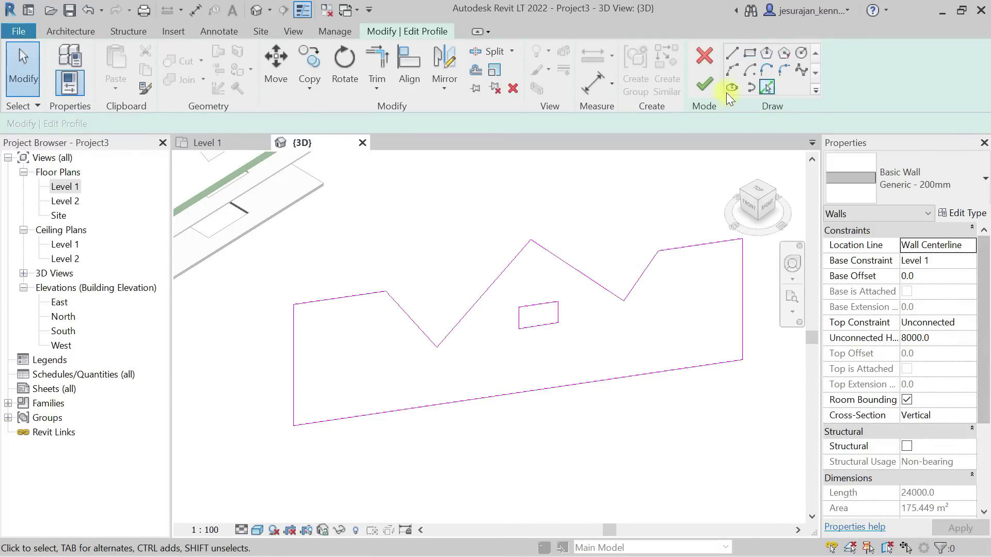
click(705, 84)
click(600, 201)
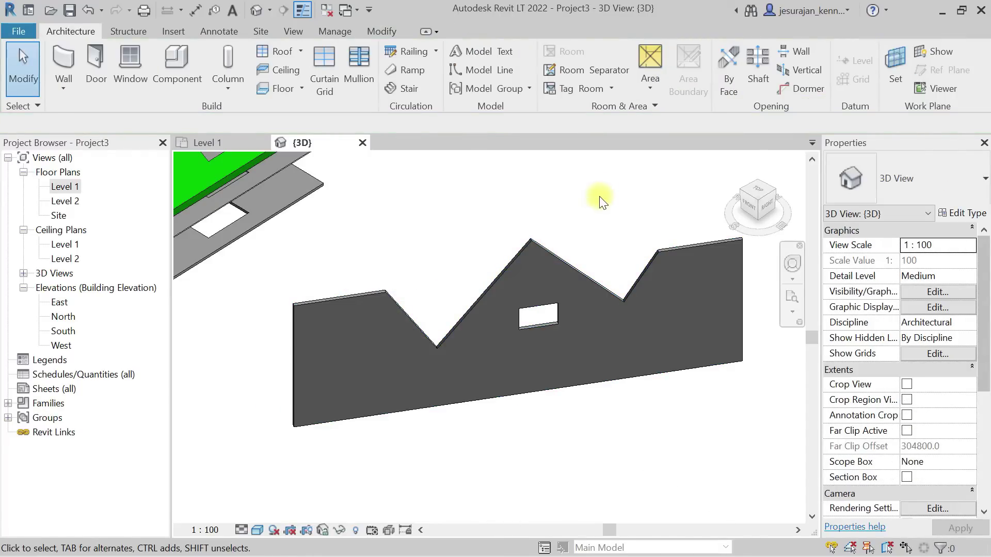
Step: Cut a rectangular wall opening about 2790 mm wide and 2960 mm high near the zigzag wall's right end
click(804, 48)
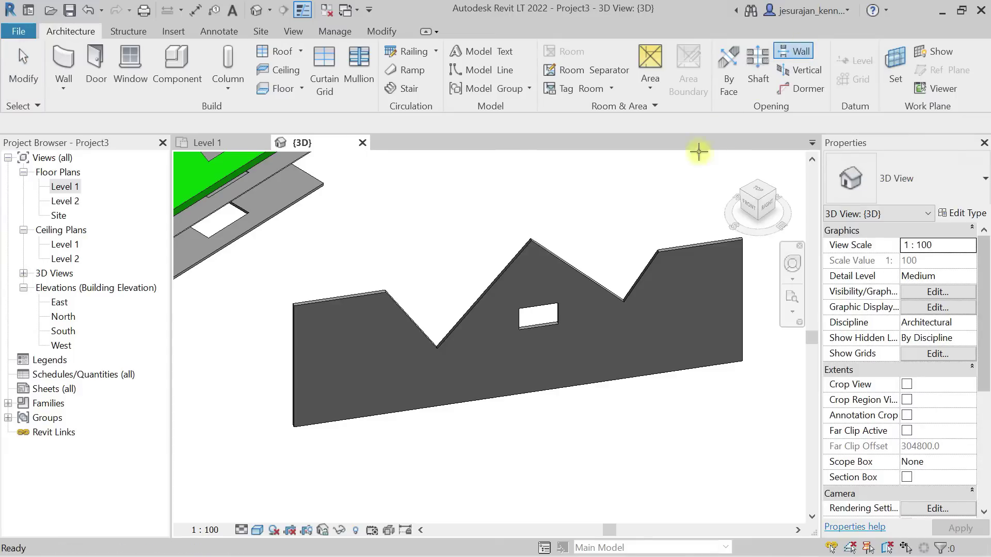
click(671, 242)
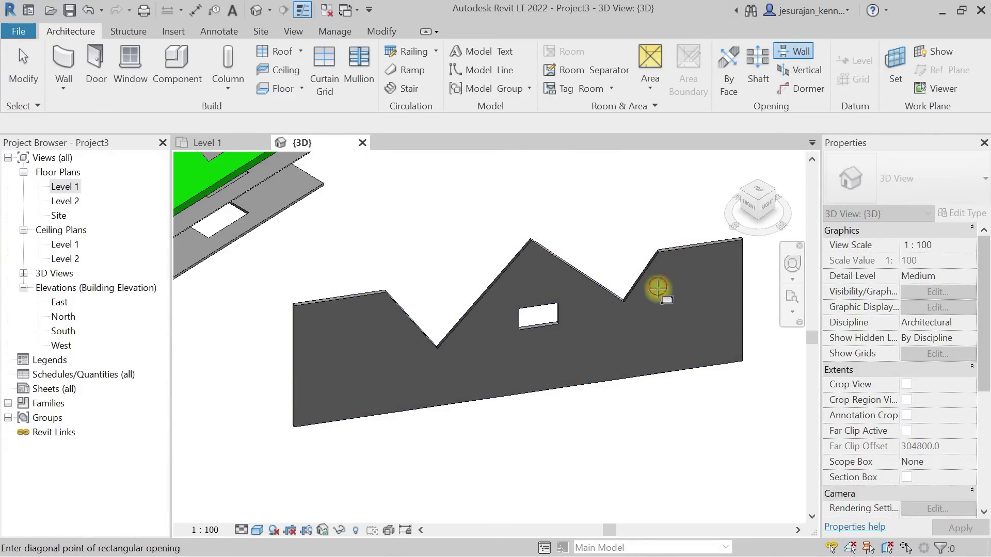
click(710, 325)
key(Escape)
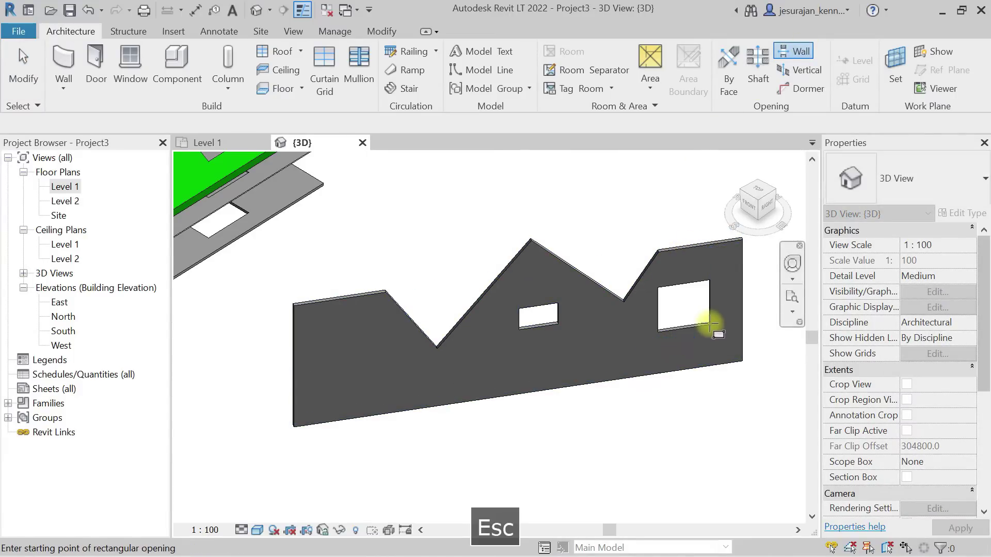
Step: Enlarge the right-hand wall opening to about 3030 mm wide and 3350 mm high, with its right edge 1500 mm from the wall end
click(688, 287)
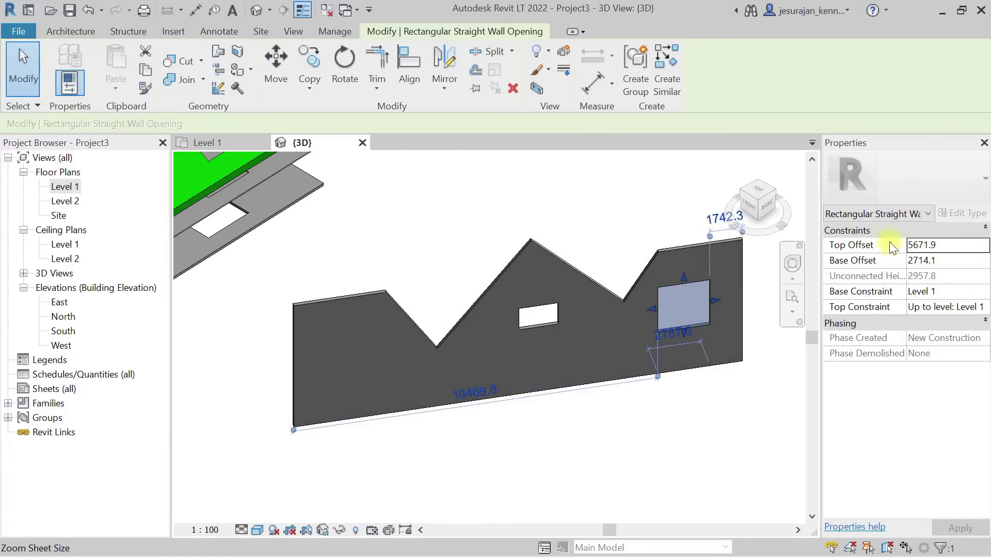
click(952, 247)
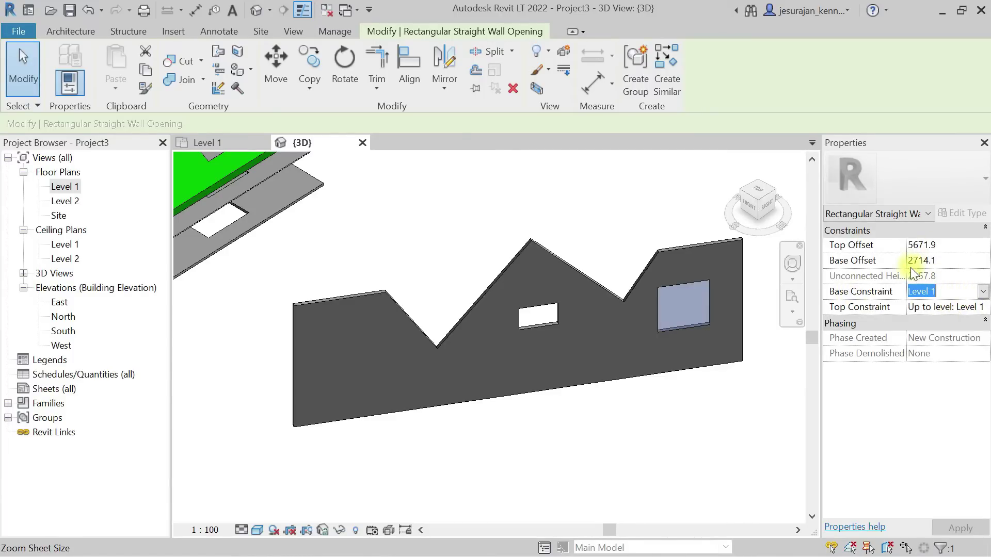
click(671, 301)
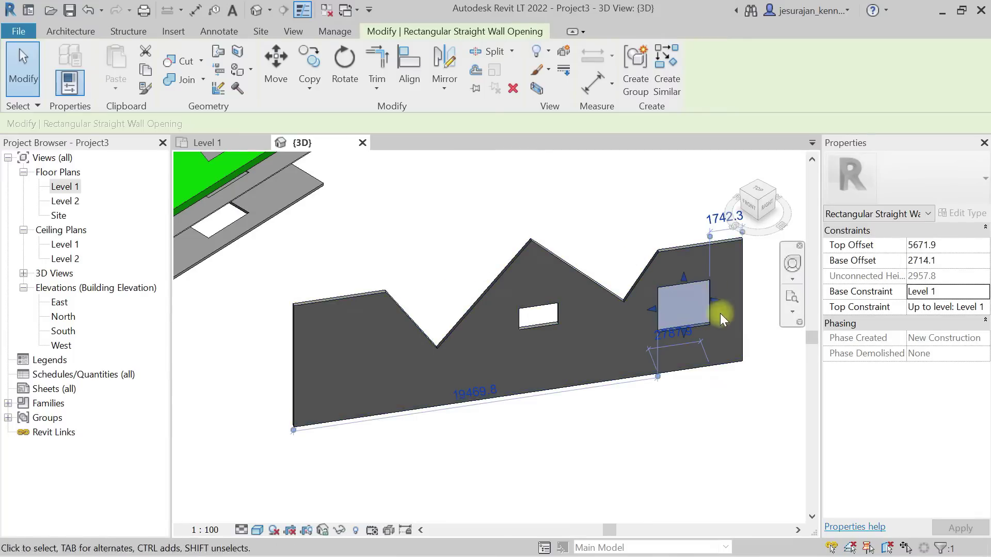
scroll(720, 289, up, 5)
mouse_move(690, 286)
mouse_down()
mouse_move(646, 287)
mouse_move(696, 288)
mouse_up()
drag(629, 239, 621, 258)
scroll(623, 258, down, 5)
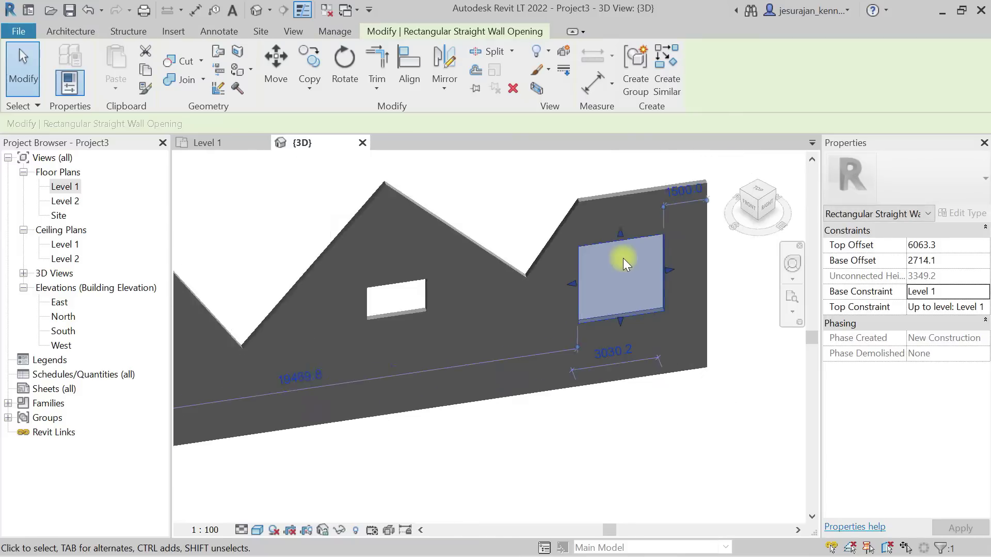
click(686, 350)
Step: Inspect the existing shaft opening that passes through the front roof and the floors beneath it
mouse_move(607, 340)
shift+middle_down()
mouse_move(628, 375)
mouse_move(624, 349)
shift+middle_up()
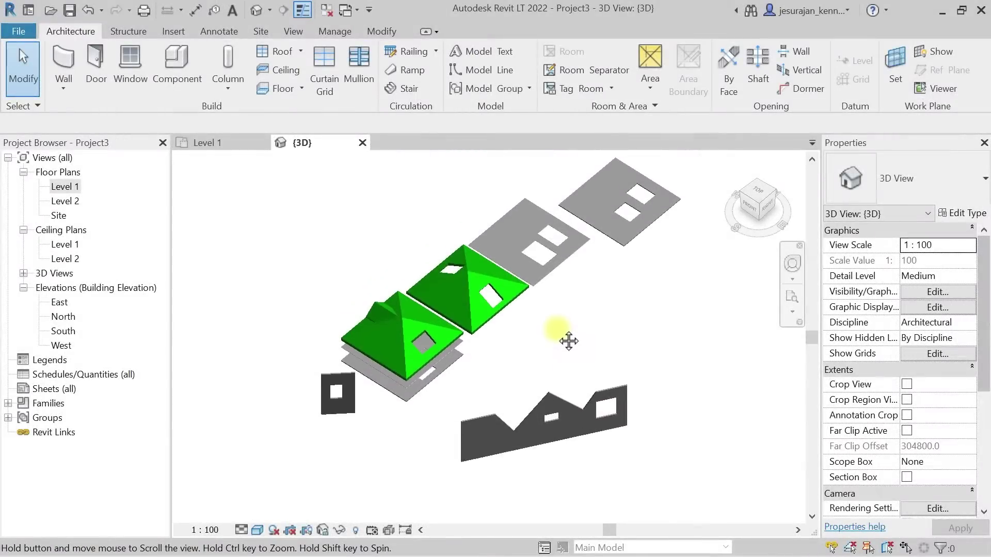
middle_drag(568, 339, 558, 350)
shift+middle_drag(343, 265, 336, 361)
scroll(430, 332, up, 3)
shift+middle_drag(431, 331, 455, 299)
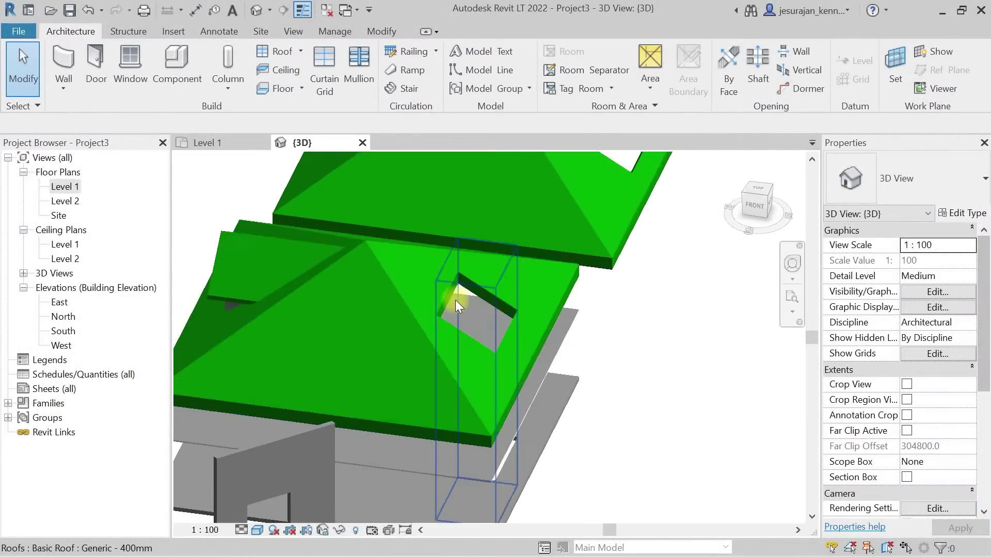
click(455, 293)
shift+middle_drag(487, 267, 494, 352)
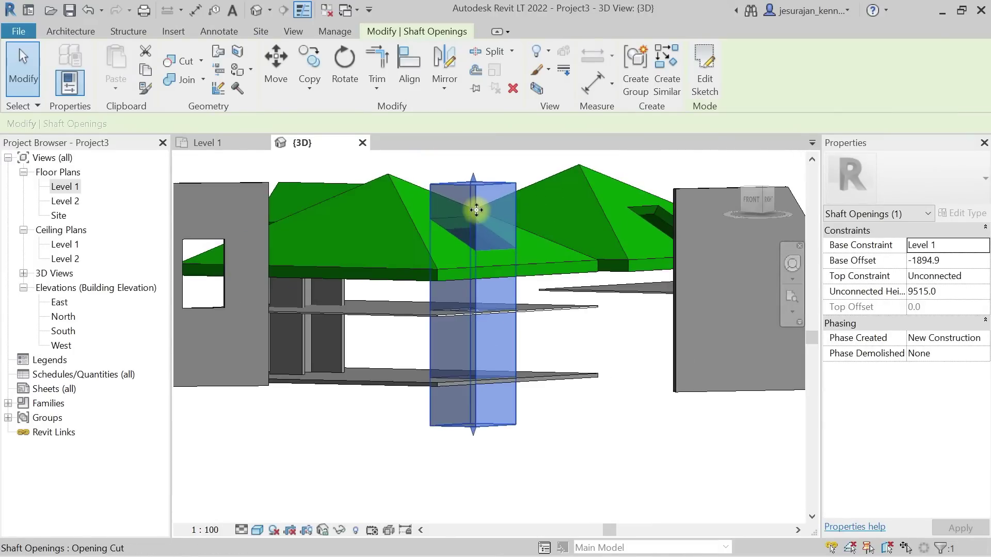
shift+middle_drag(581, 359, 476, 218)
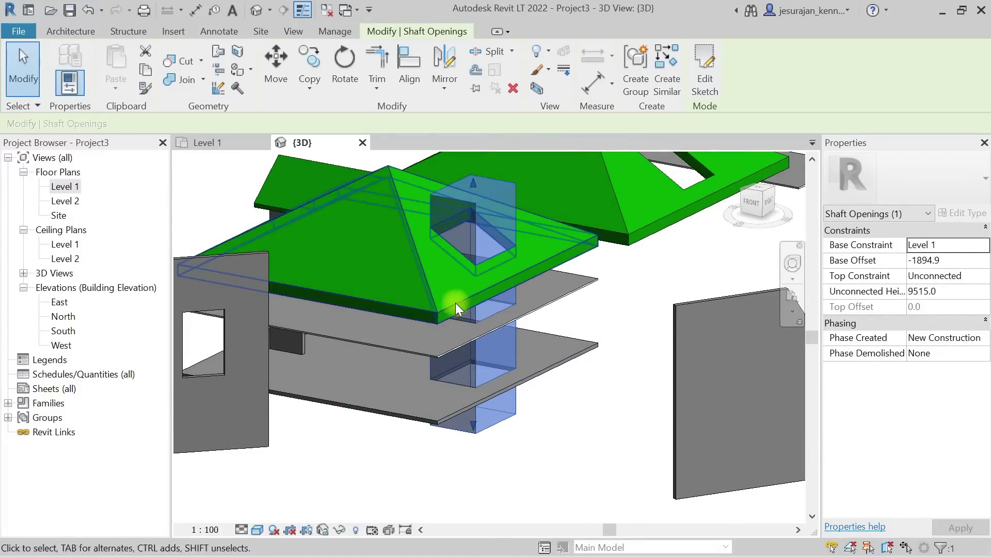
scroll(403, 329, down, 5)
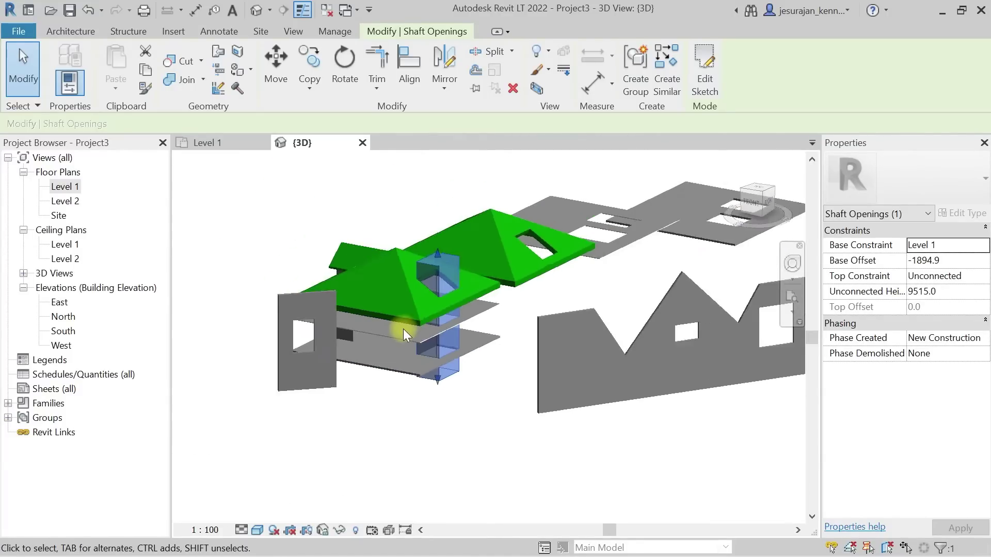
shift+middle_drag(414, 335, 476, 431)
click(474, 431)
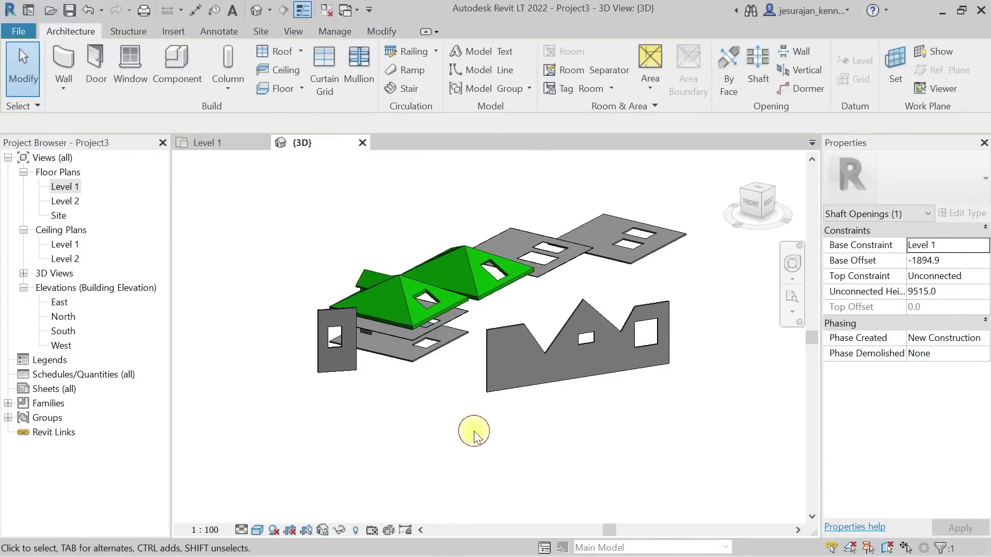
Step: Create a shaft opening from a rectangle about 3000 by 1800 mm on the second roof's south slope, sketched in the 3D top view
double_click(70, 189)
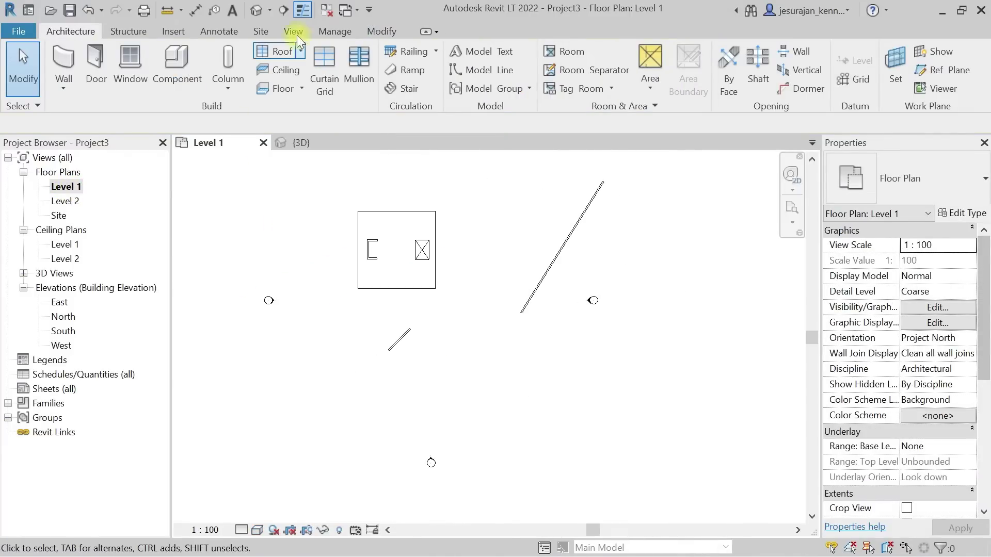
click(258, 11)
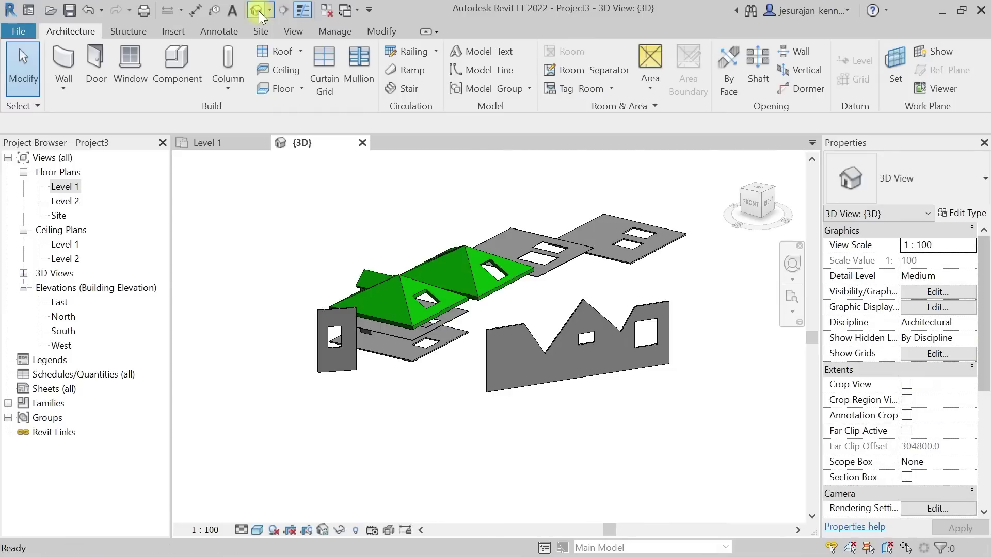
click(758, 193)
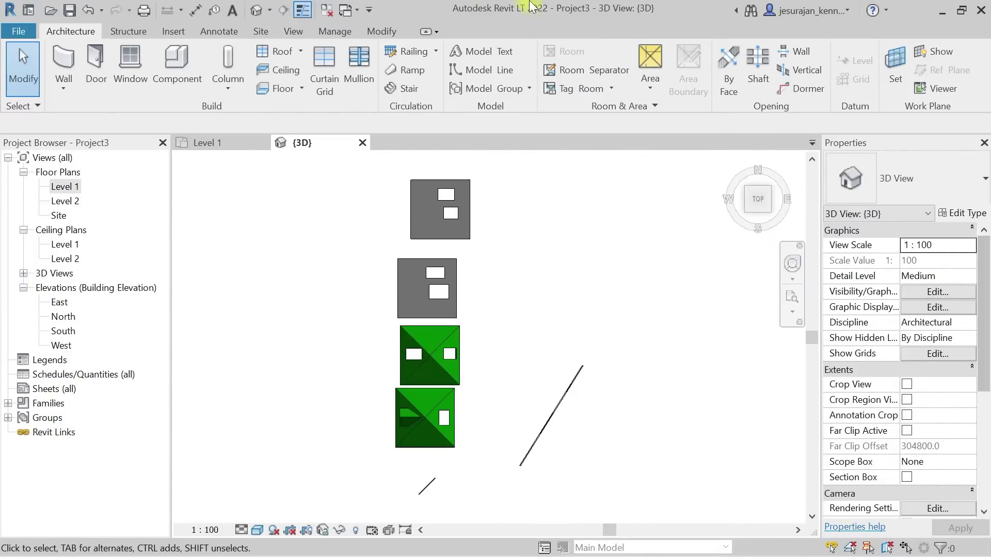
click(754, 76)
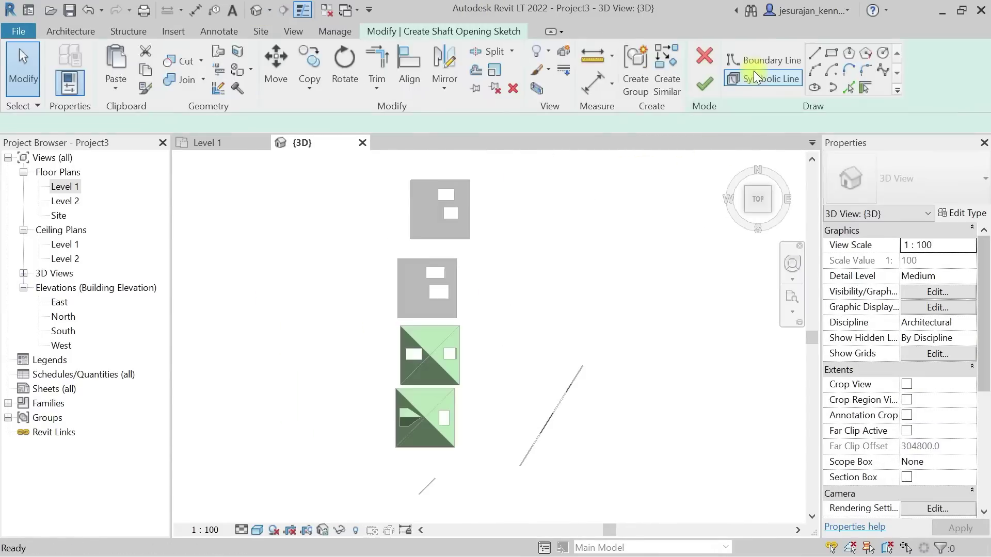
click(831, 54)
scroll(429, 374, up, 10)
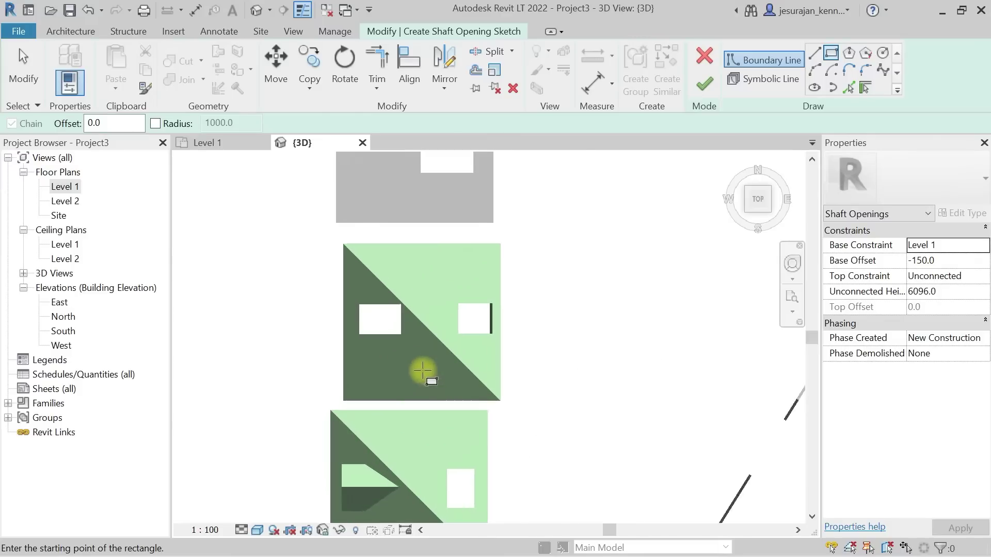
click(380, 354)
click(470, 407)
click(705, 84)
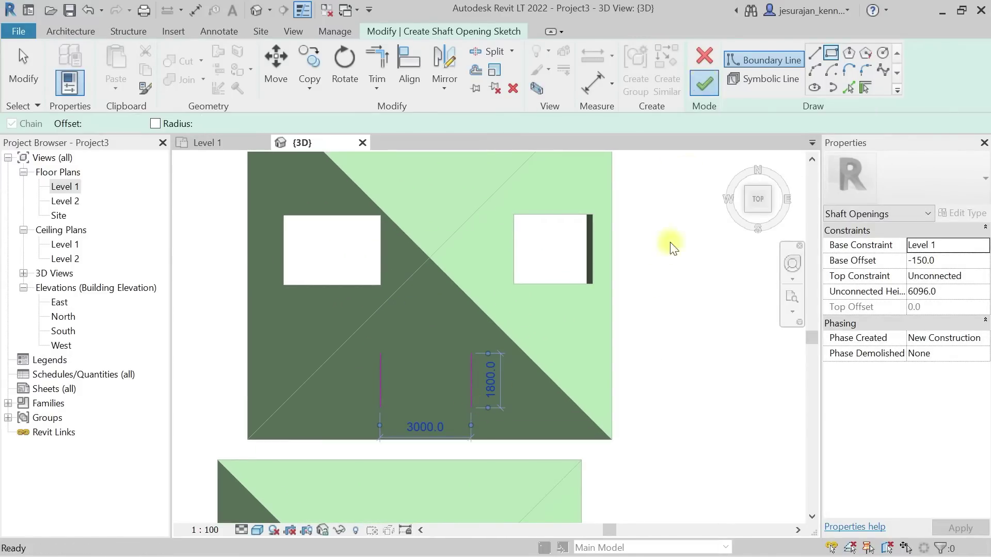
Step: Extend the new shaft opening upward past the second roof's surface to an unconnected height of about 8370 mm
shift+middle_drag(630, 391, 500, 150)
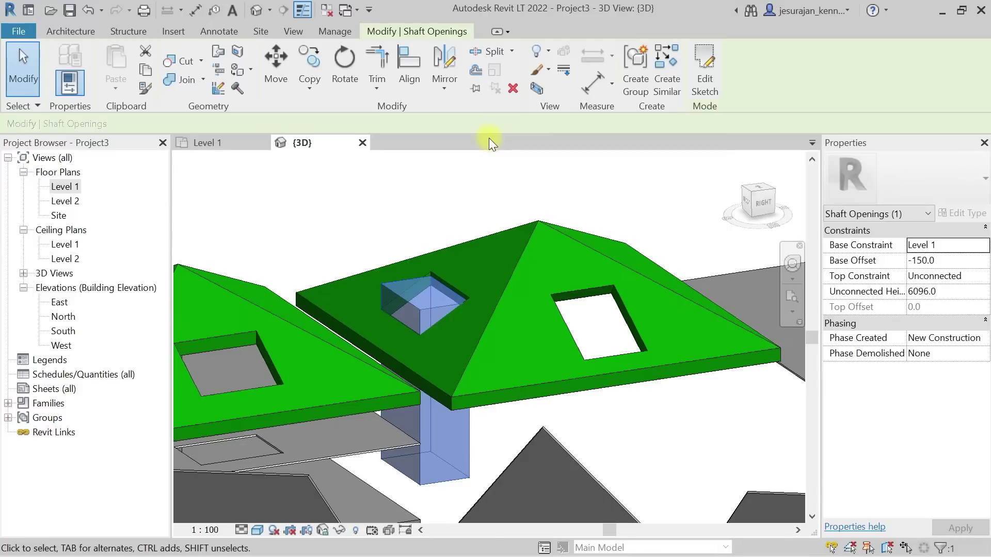
scroll(488, 164, down, 2)
scroll(447, 253, up, 2)
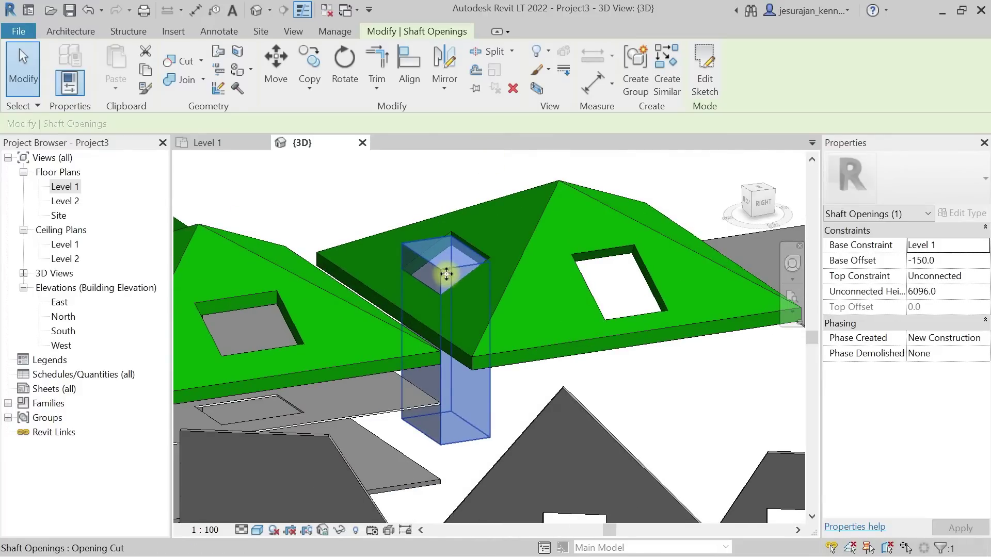
click(491, 394)
drag(447, 252, 445, 173)
key(Escape)
scroll(536, 206, down, 4)
Step: Move the new shaft opening in the top view from the second roof onto the south slope of the front roof
shift+middle_drag(537, 205, 761, 174)
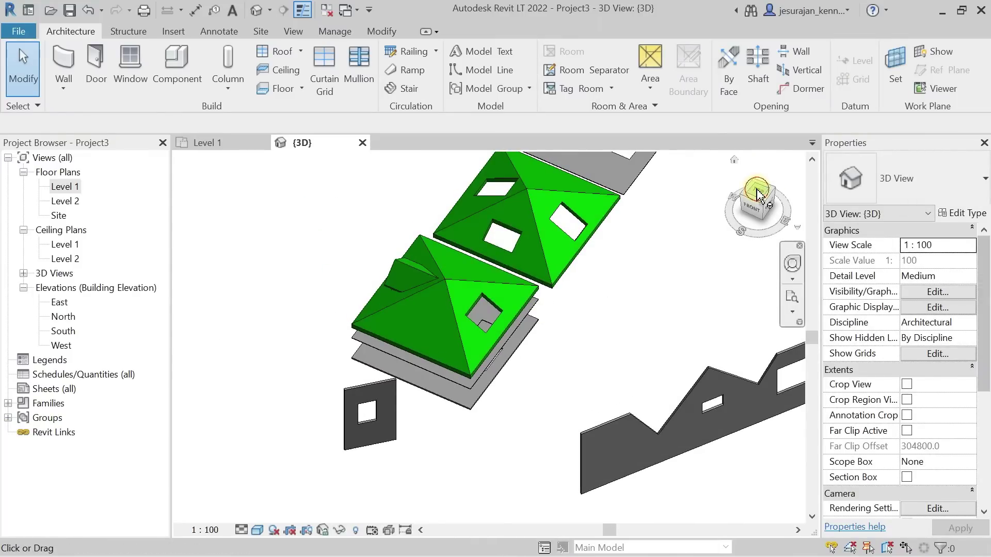
click(757, 195)
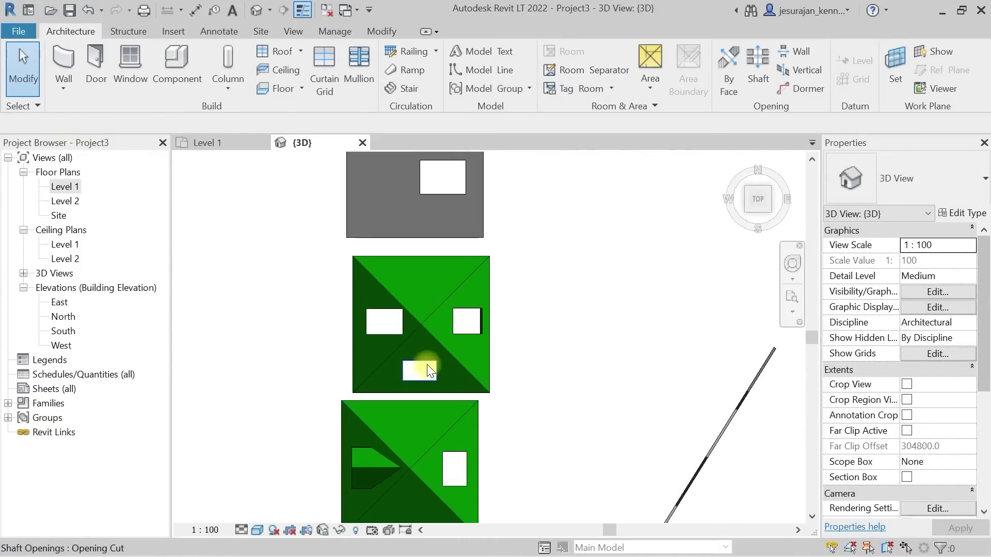
click(426, 364)
middle_drag(426, 364, 471, 215)
scroll(473, 214, up, 1)
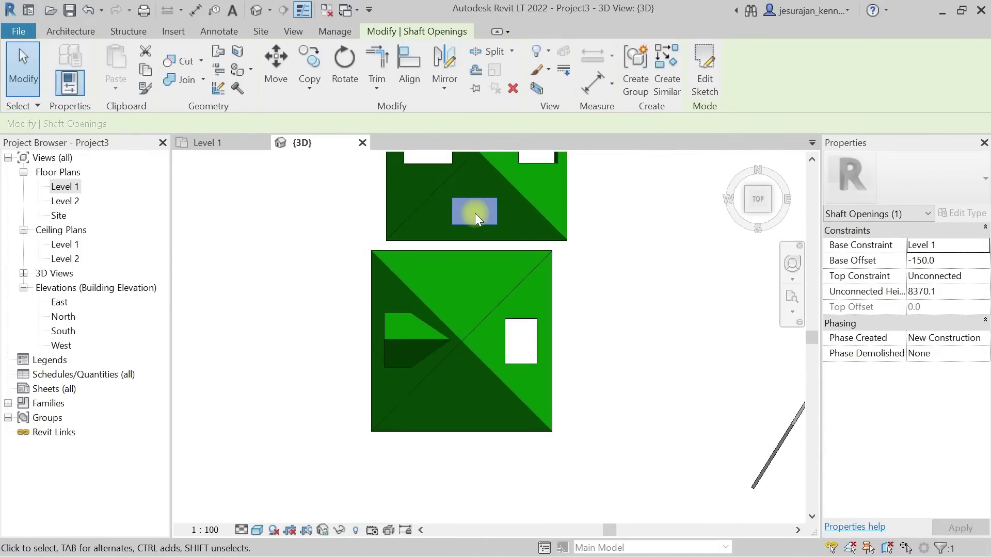
drag(485, 216, 477, 268)
drag(473, 365, 472, 402)
Step: Examine how the relocated shaft opening cuts the front roof and the two floors below it
shift+middle_drag(537, 446, 428, 196)
shift+middle_drag(471, 414, 491, 349)
key(Escape)
scroll(491, 293, up, 3)
scroll(474, 395, up, 4)
scroll(471, 329, down, 3)
click(491, 429)
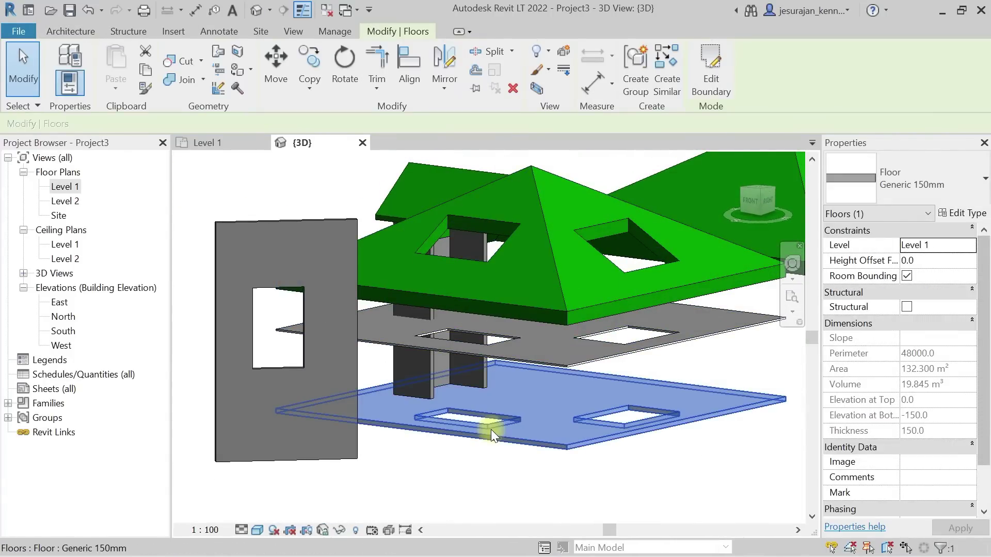
click(511, 480)
scroll(405, 374, down, 3)
shift+middle_drag(407, 374, 521, 332)
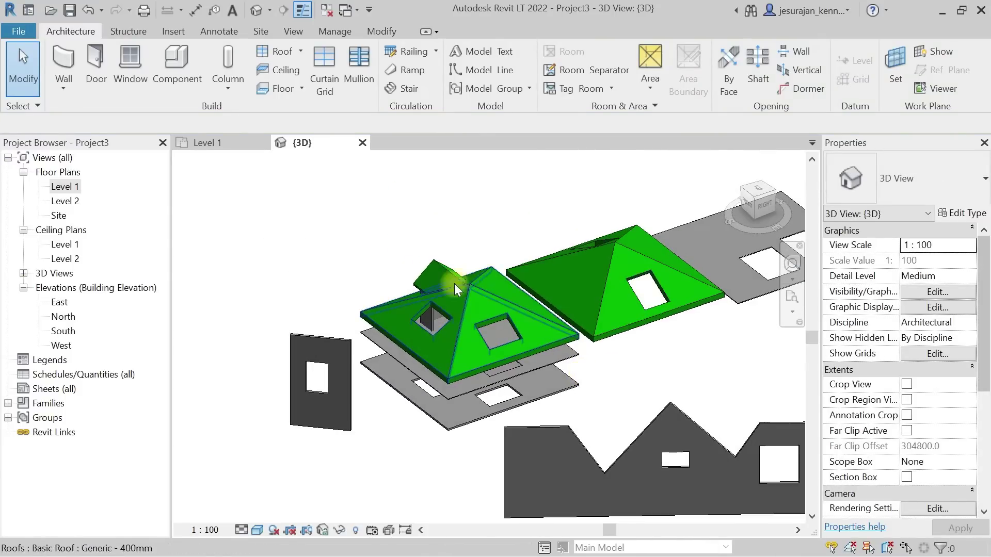
Step: Edit the front roof's shaft opening sketch and draw a diagonal boundary line about 1300 mm long across its northwest corner
click(428, 330)
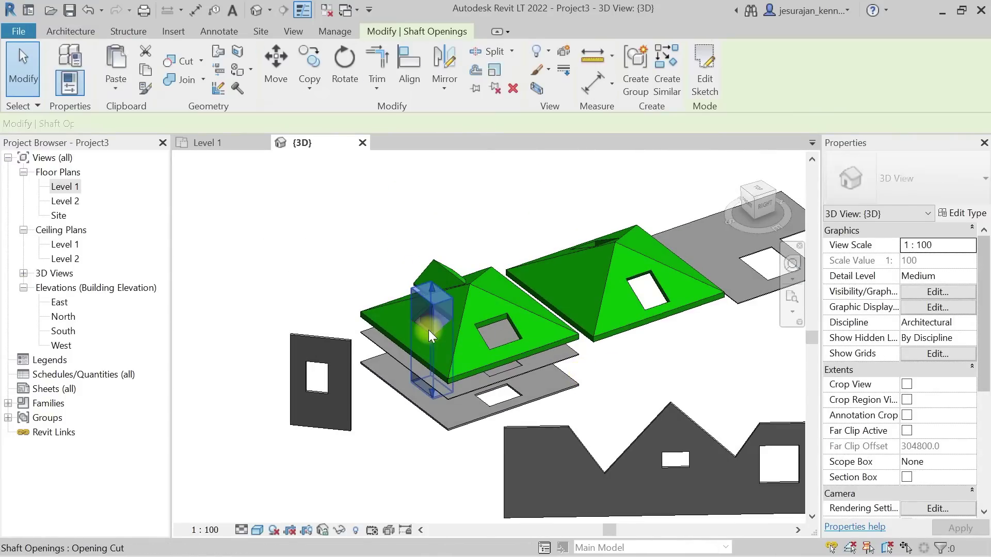
click(707, 72)
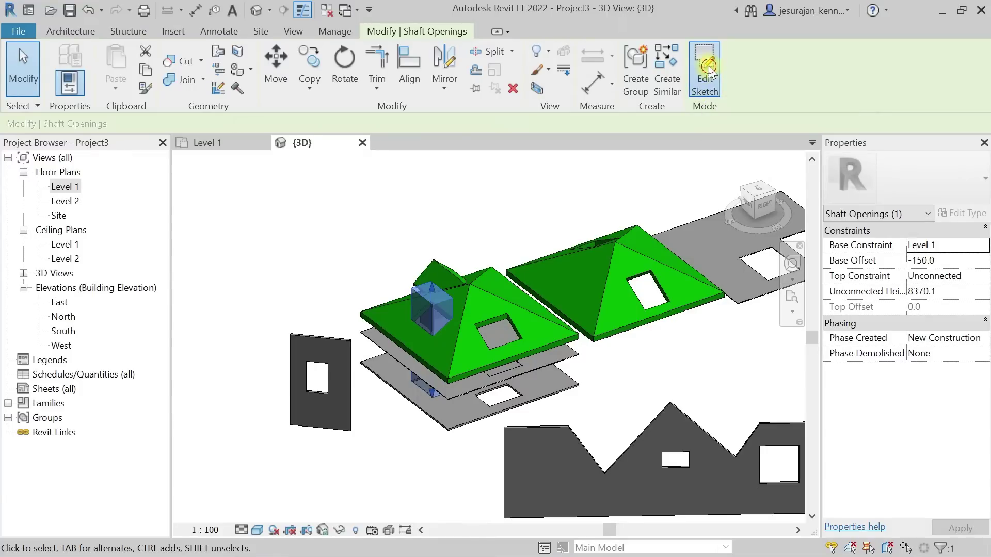
shift+middle_drag(464, 256, 523, 451)
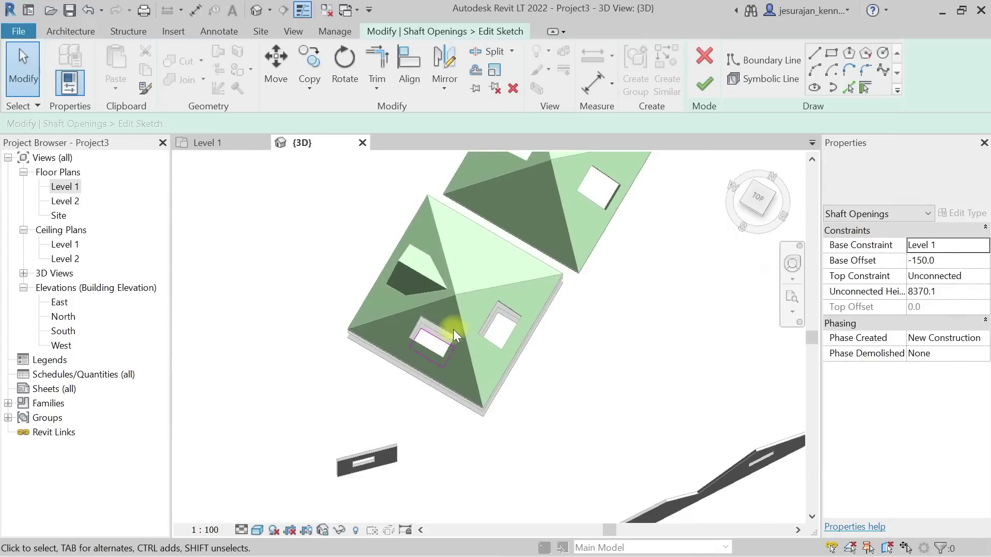
scroll(429, 344, up, 10)
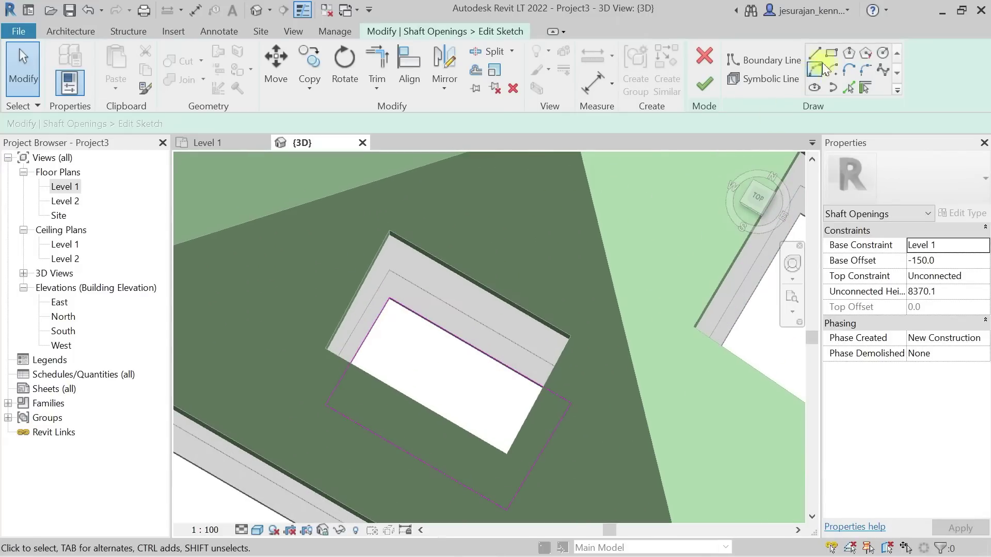
click(814, 52)
click(361, 327)
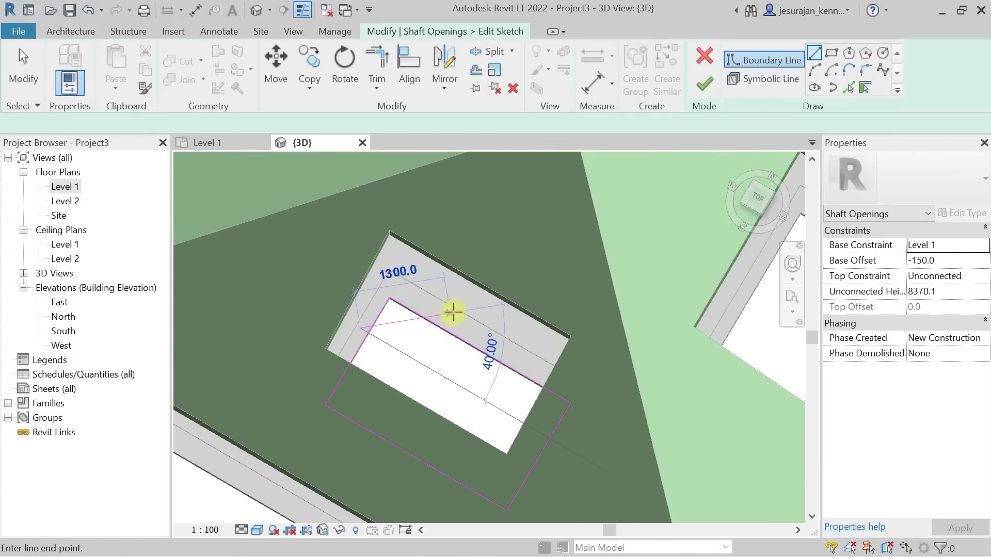
key(Escape)
key(Escape)
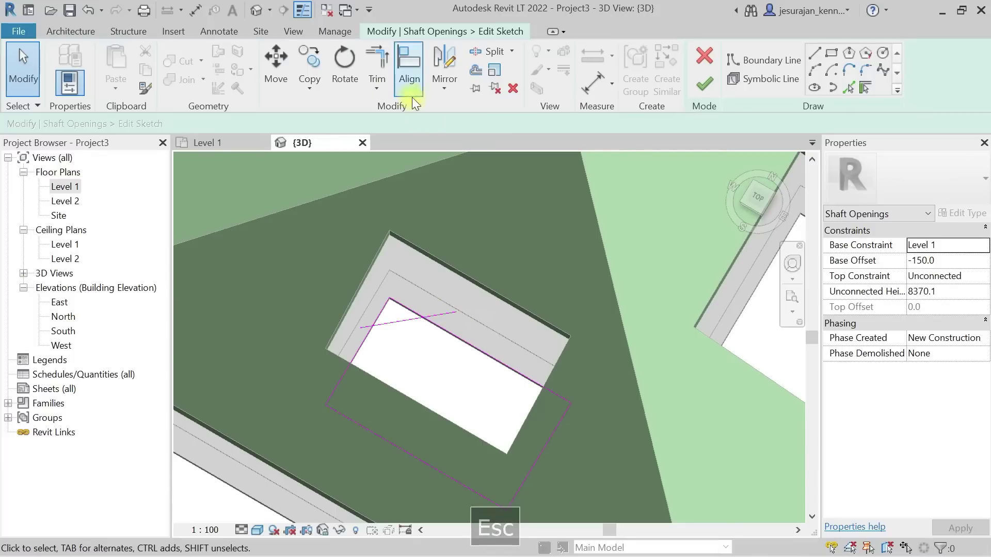
Step: Trim the shaft boundary to the diagonal line at both ends, cutting off the northwest corner, and finish the sketch
click(375, 49)
click(398, 321)
click(433, 325)
click(387, 323)
click(364, 336)
click(704, 83)
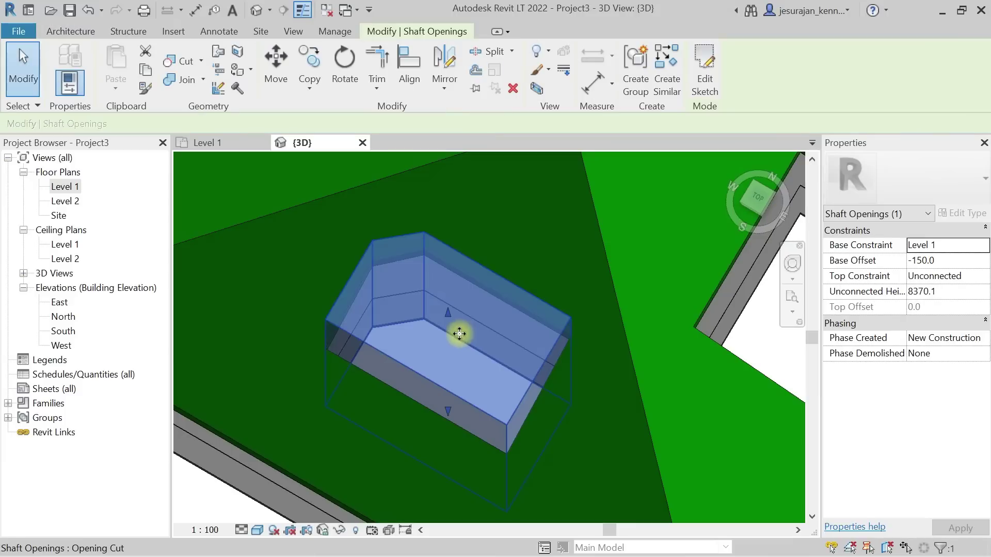
Step: Lower the top of the reshaped shaft opening to an unconnected height of about 7010 mm
scroll(399, 265, down, 2)
shift+middle_drag(423, 383, 621, 200)
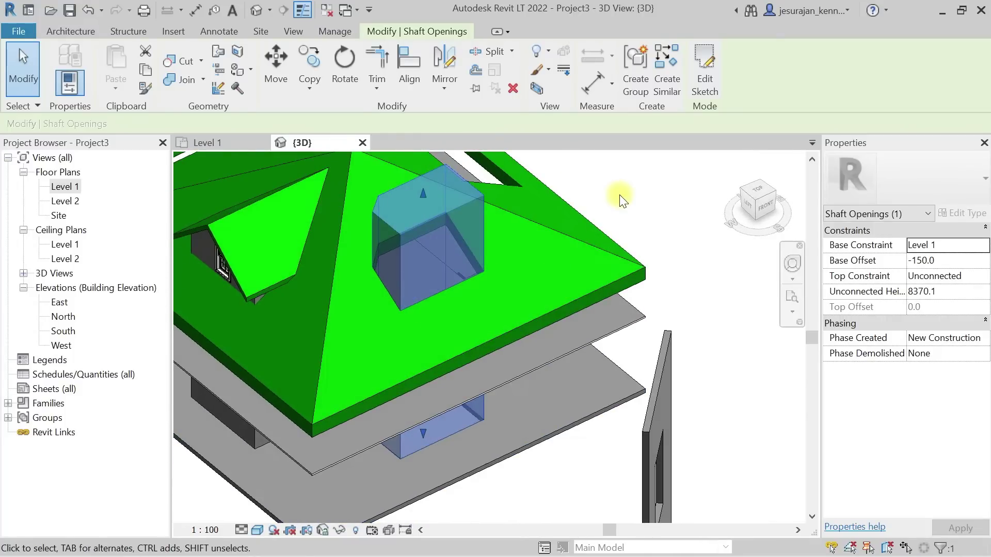
shift+middle_drag(452, 265, 486, 204)
drag(420, 171, 421, 222)
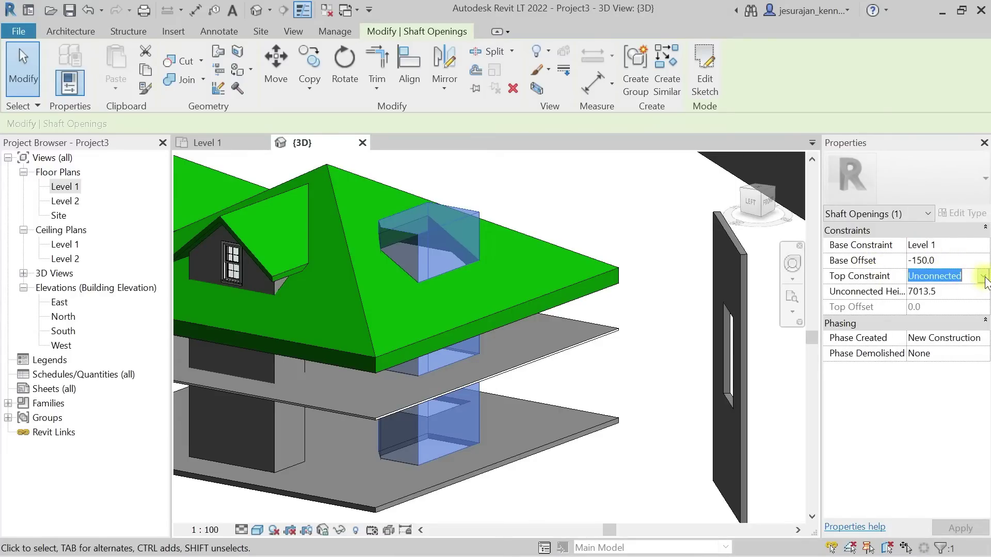
Step: Constrain the shaft opening's top up to Level 2 with a top offset of 3000 mm
click(983, 278)
click(977, 319)
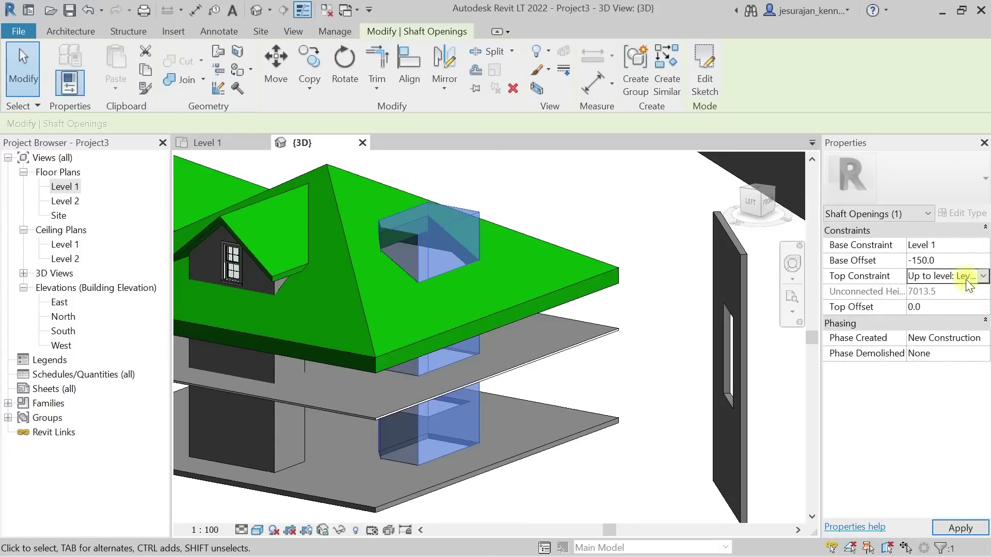
shift+middle_drag(562, 336, 495, 280)
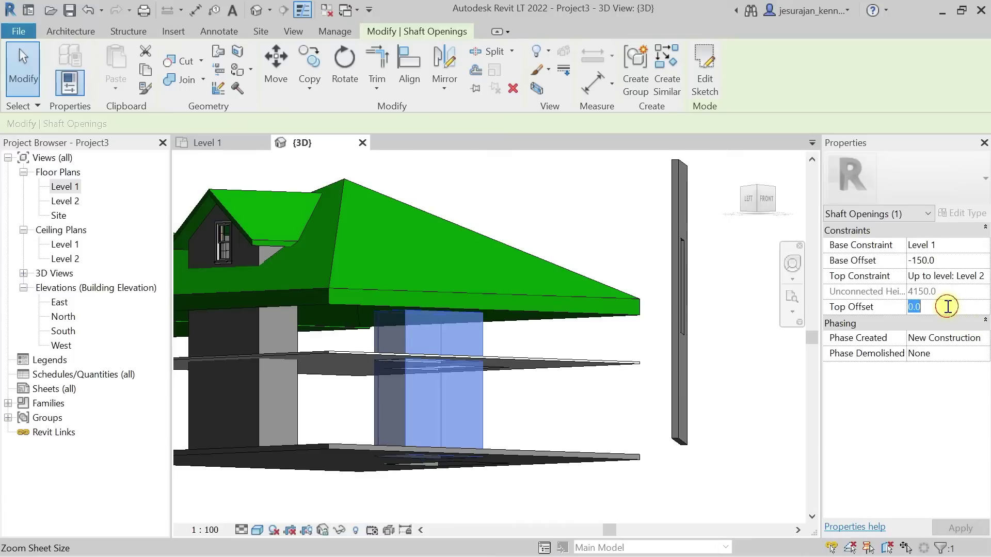
key(Return)
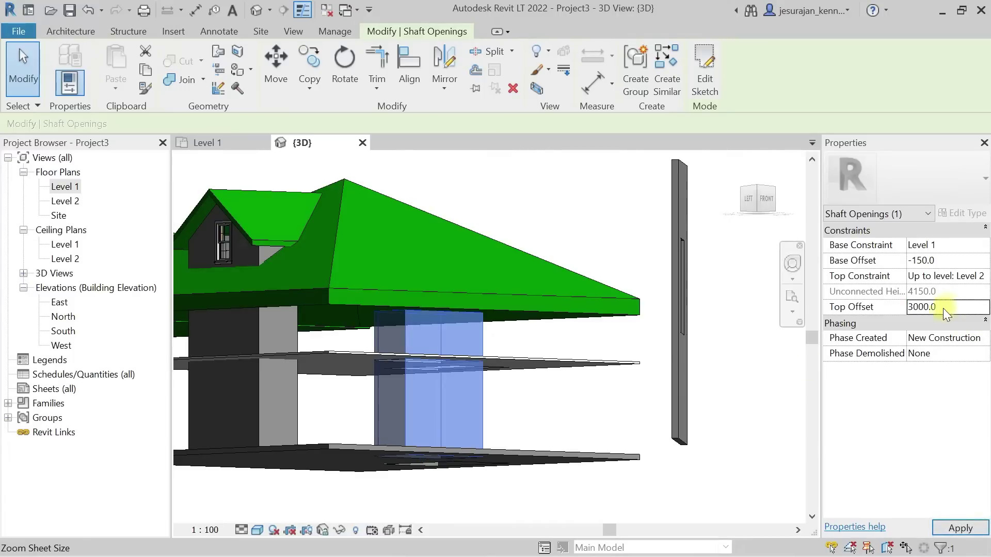
shift+middle_drag(582, 242, 612, 337)
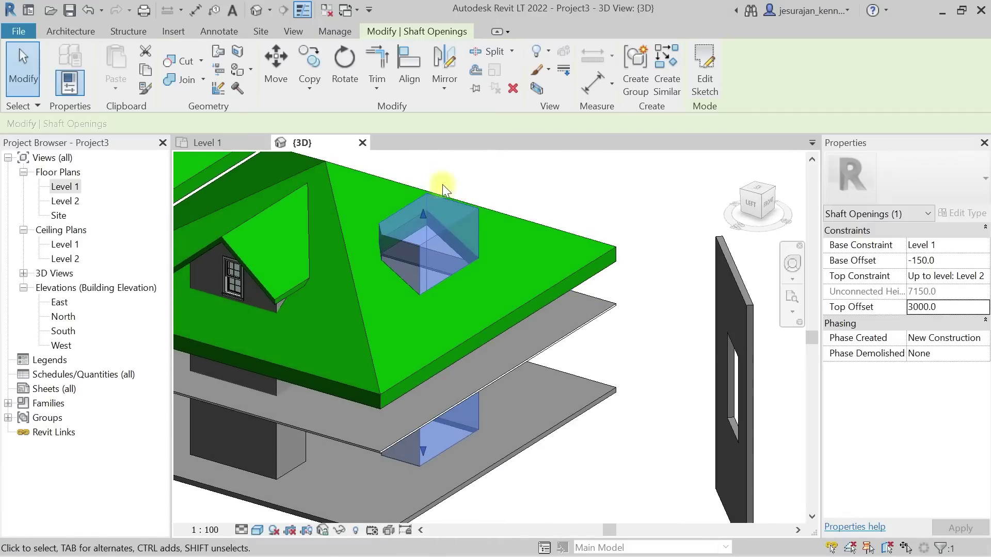
Step: Adjust the shaft opening's top freehand with its upper handle, keeping it above the roof slope, and deselect it
drag(421, 216, 437, 236)
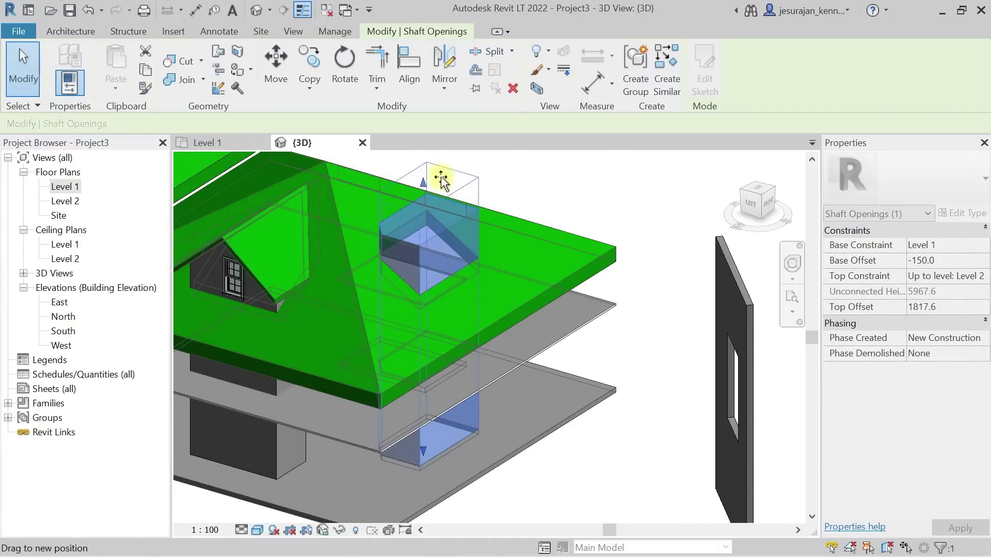
click(537, 165)
shift+middle_drag(538, 166, 597, 308)
shift+middle_drag(579, 251, 625, 222)
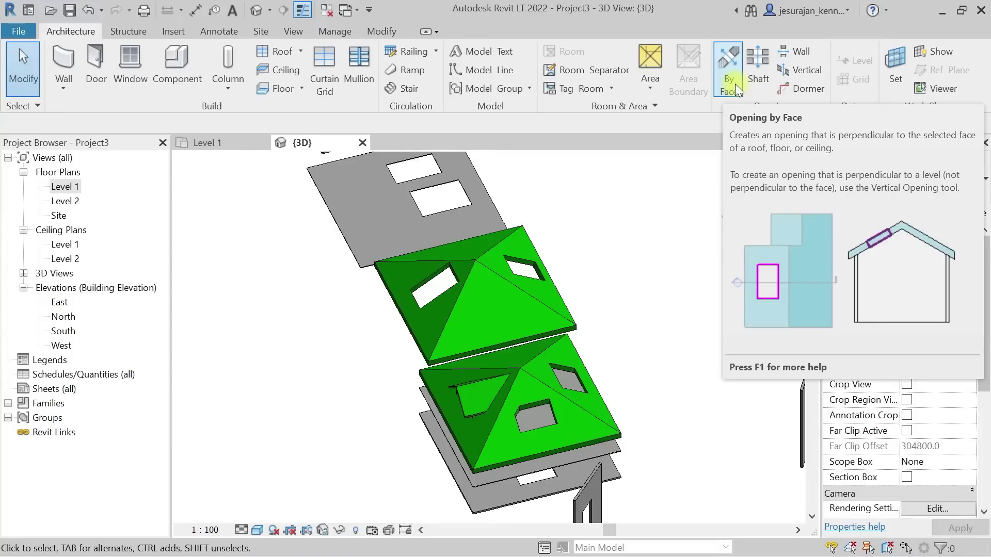
Step: Delete the two existing openings from the east and west slopes of the second roof
click(529, 269)
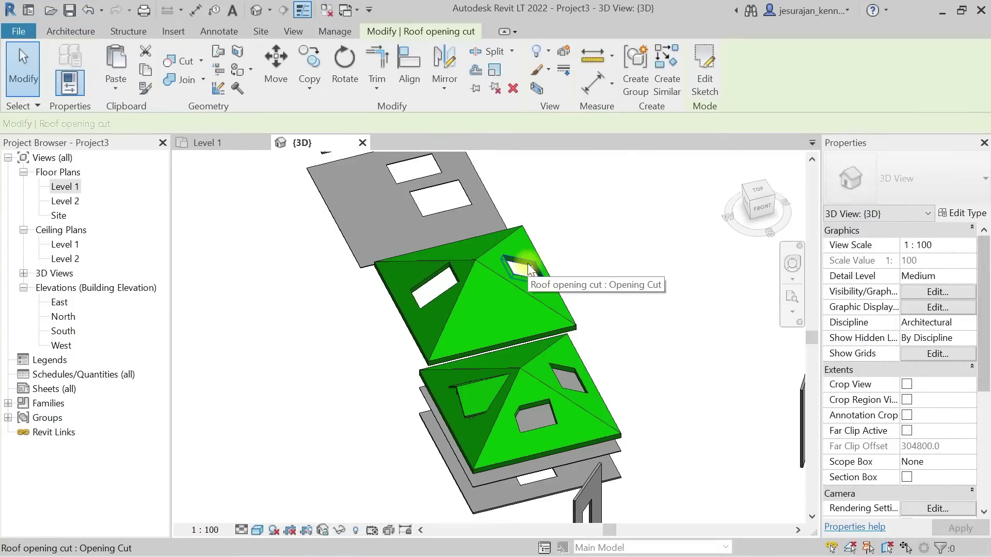
scroll(443, 265, up, 5)
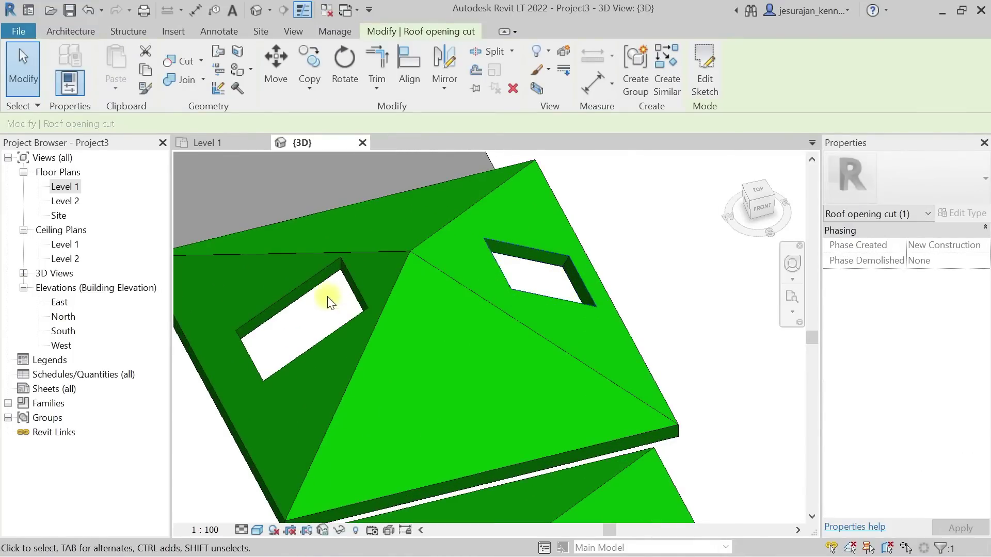
scroll(361, 291, down, 2)
shift+middle_drag(508, 244, 515, 279)
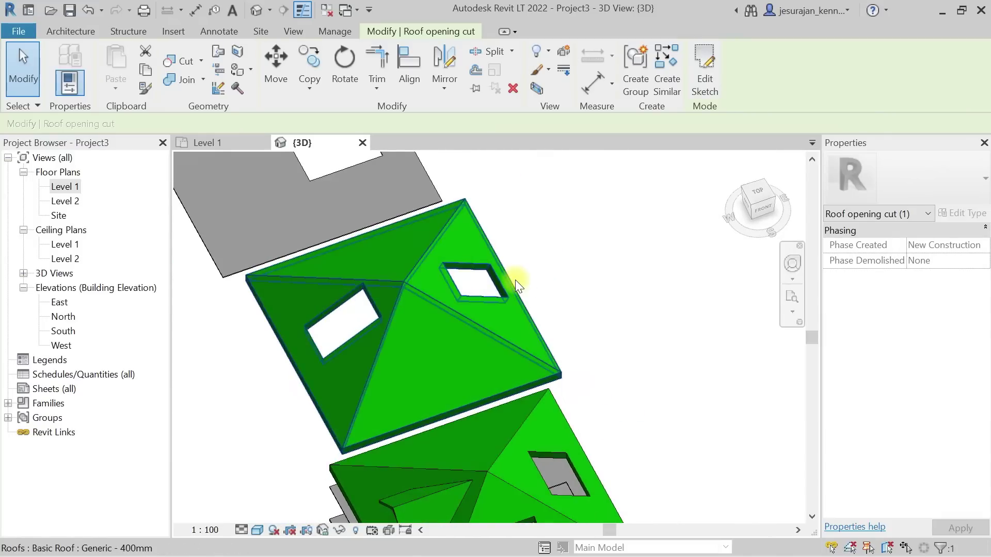
scroll(515, 279, down, 1)
scroll(511, 271, up, 4)
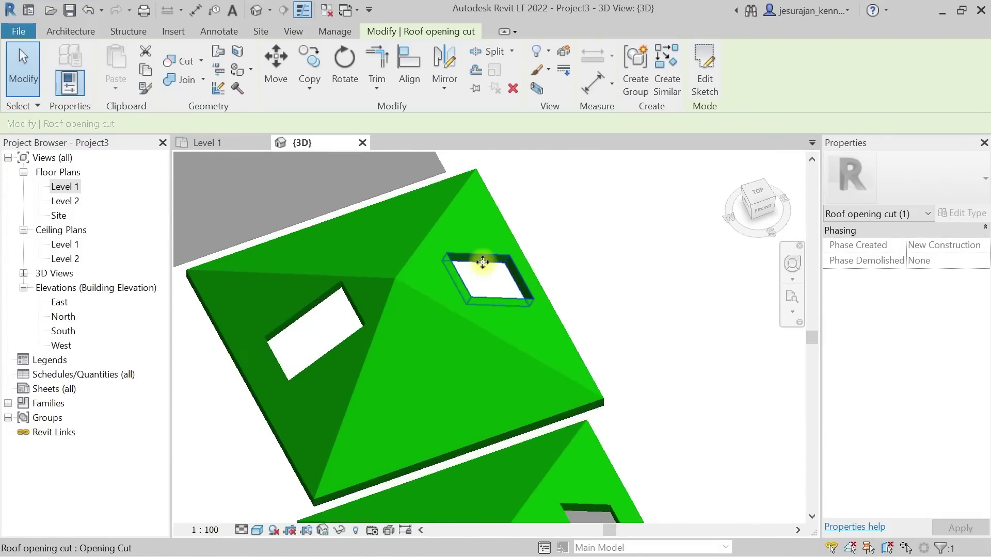
key(Escape)
click(494, 263)
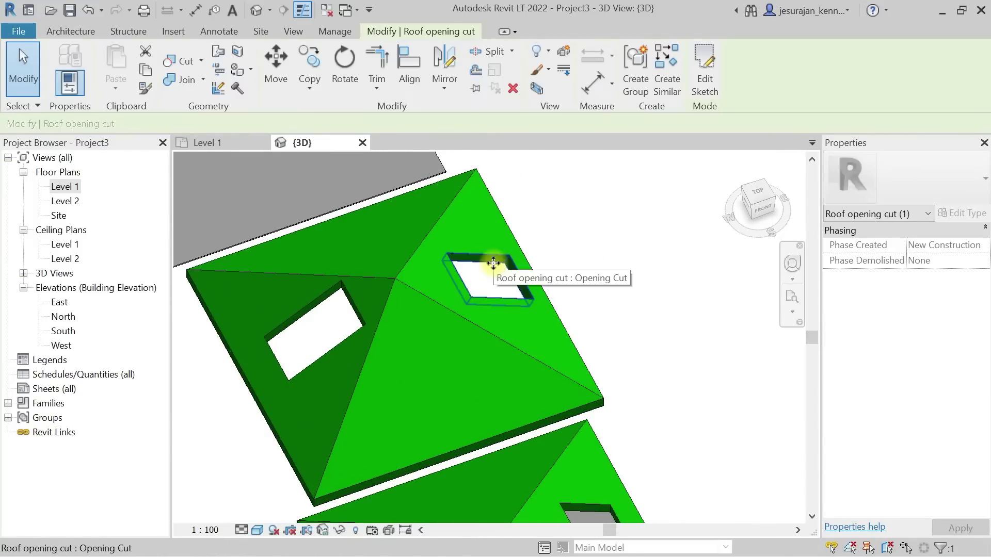
key(Delete)
click(316, 310)
key(Delete)
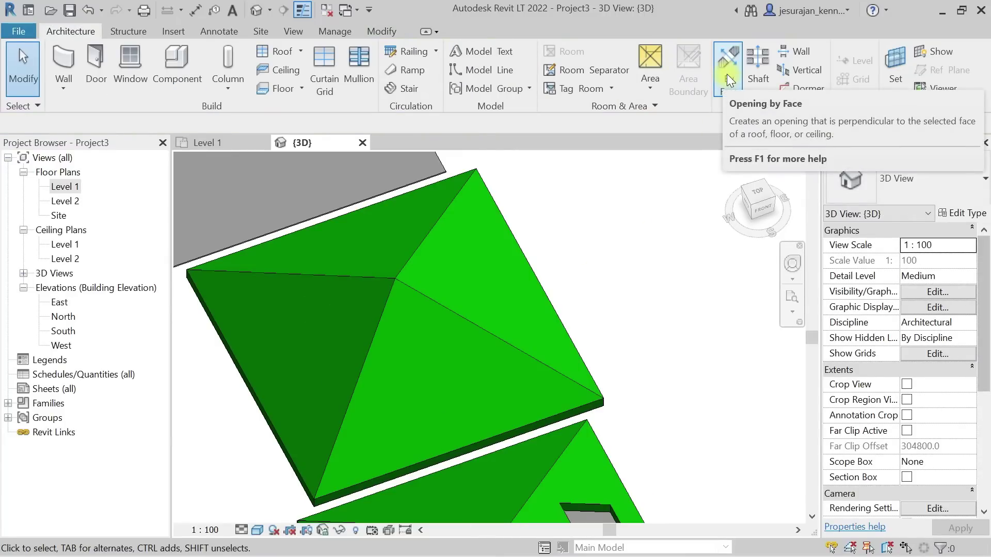
Step: Create an opening by face on the second roof's east slope and sketch its rectangular boundary in the 3D top view, about 1500 mm from north to south
scroll(628, 279, down, 5)
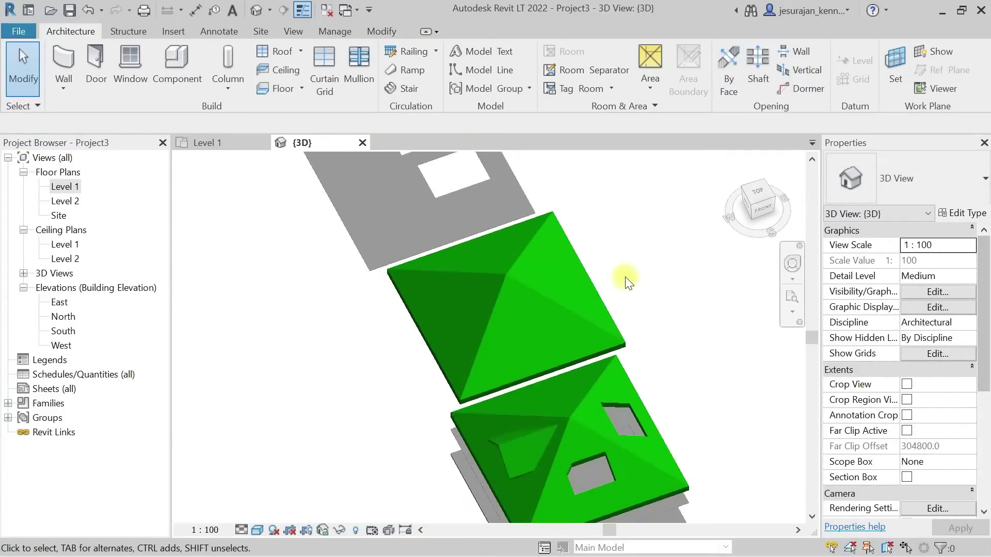
shift+middle_drag(375, 341, 351, 444)
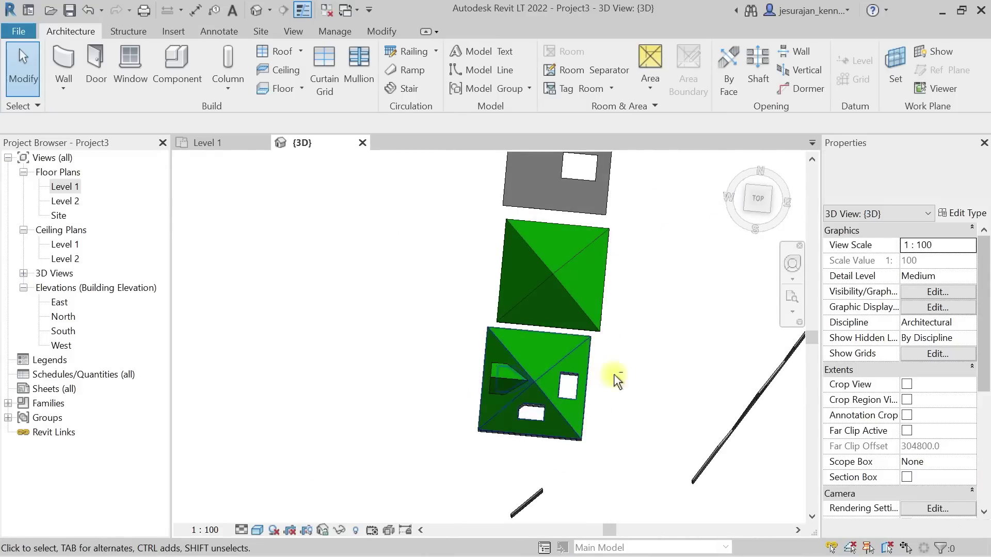
click(758, 199)
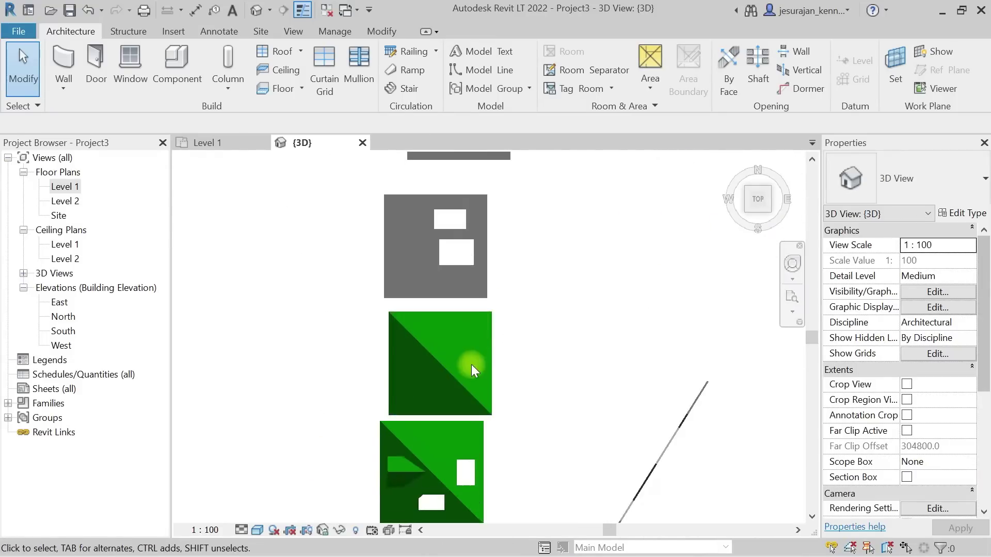
click(728, 77)
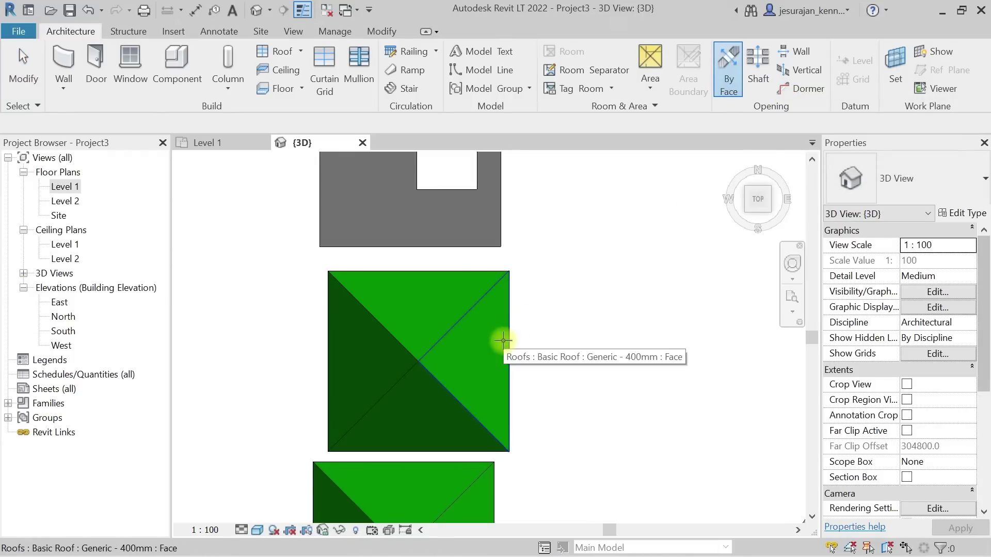
click(503, 341)
click(750, 53)
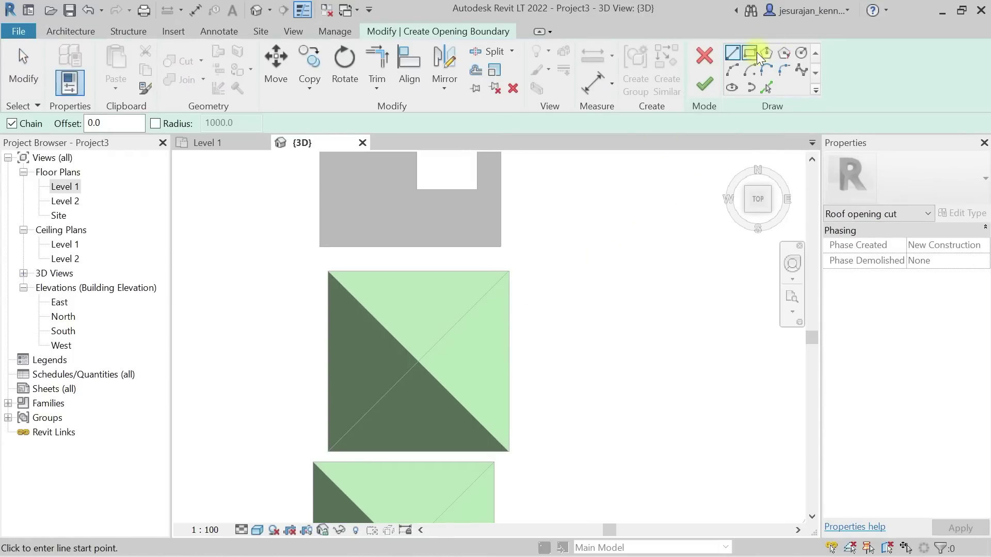
scroll(453, 343, up, 3)
click(460, 351)
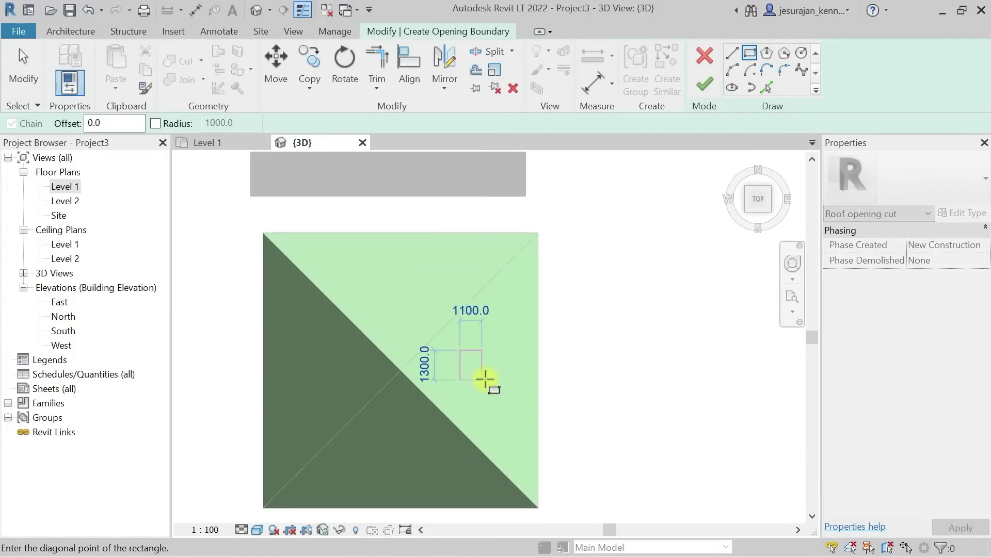
click(494, 385)
key(Escape)
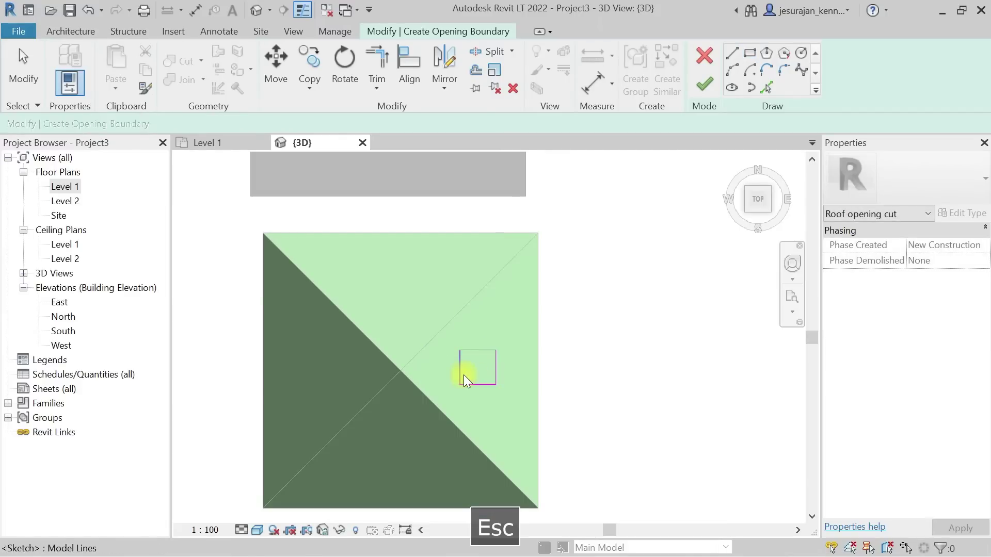
Step: Set the opening rectangle's sides to 2000 mm east to west and 1500 mm north to south, and finish the opening
click(480, 312)
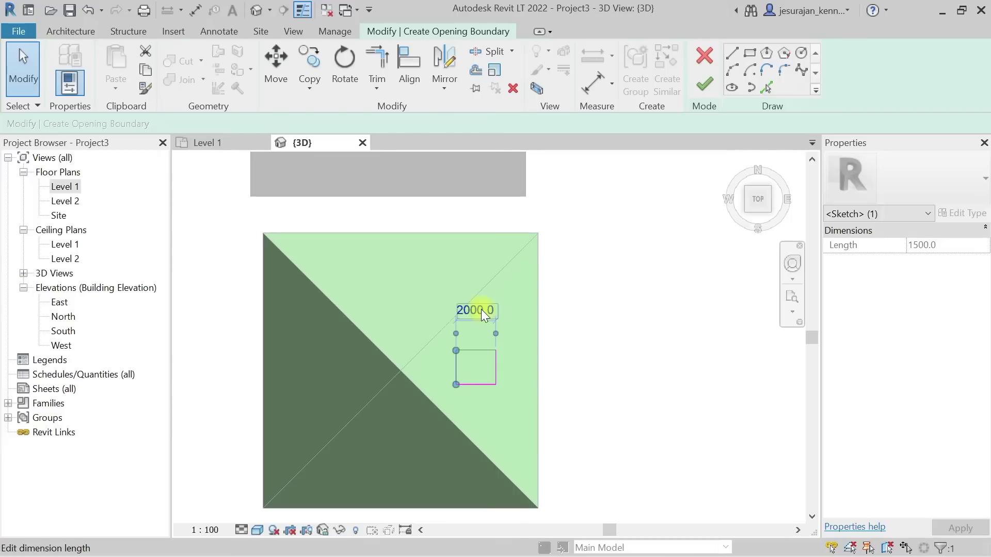
key(Escape)
click(495, 358)
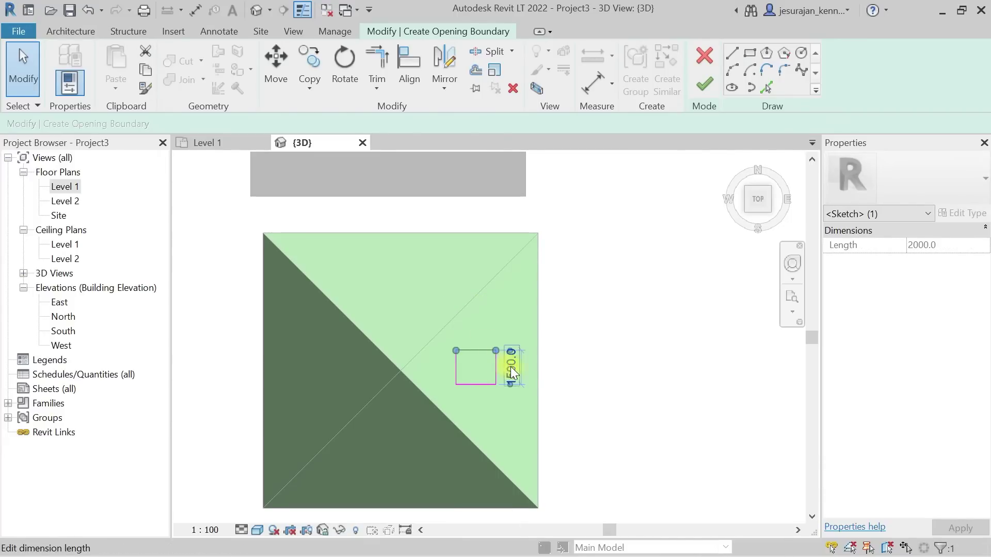
click(510, 368)
click(621, 313)
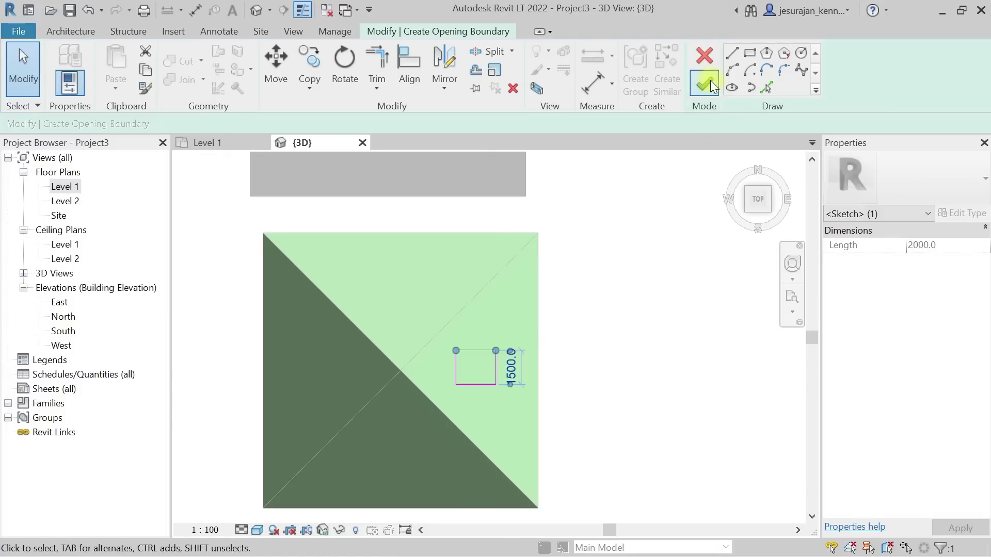
click(707, 83)
click(621, 313)
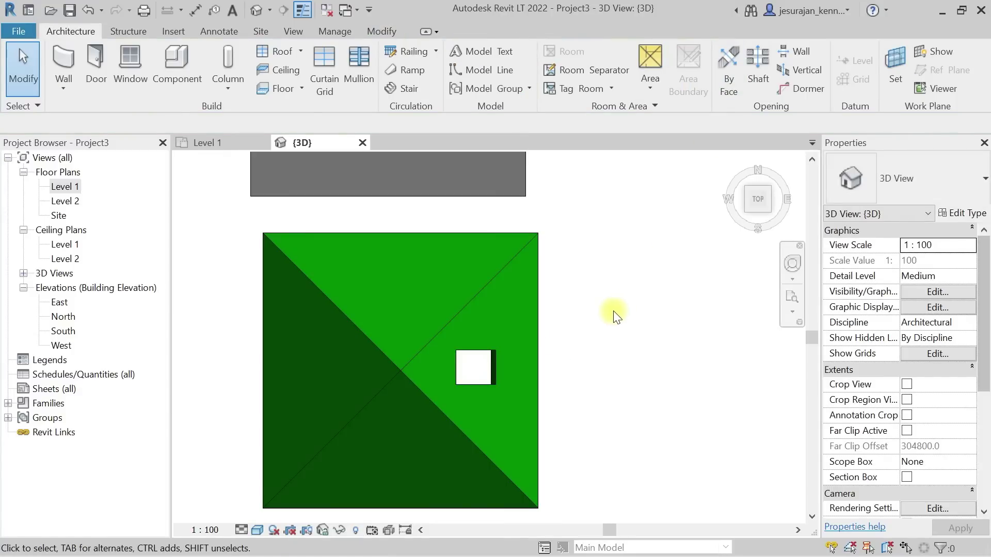
Step: Create a vertical opening on the second roof's west slope and sketch its rectangular boundary in the 3D top view
scroll(463, 402, up, 5)
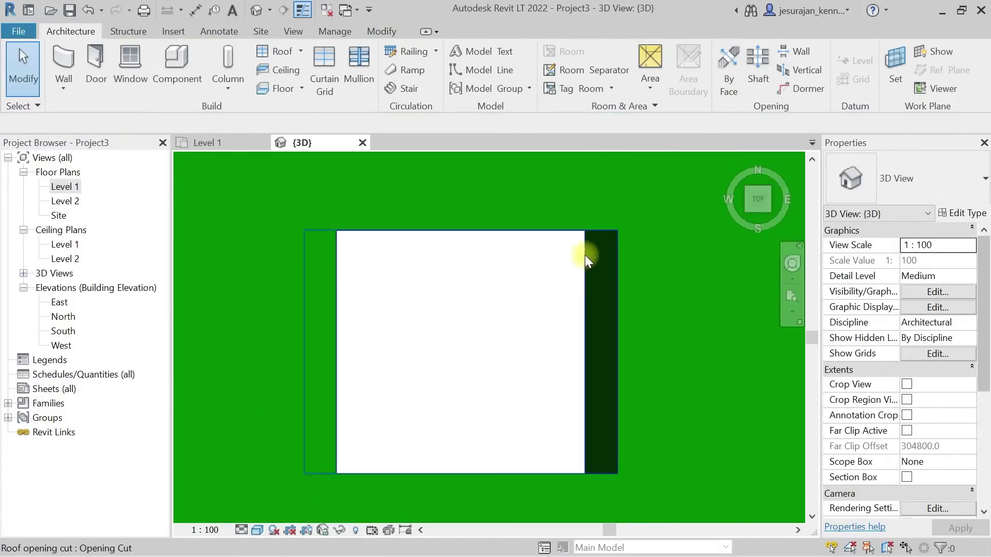
scroll(675, 310, down, 5)
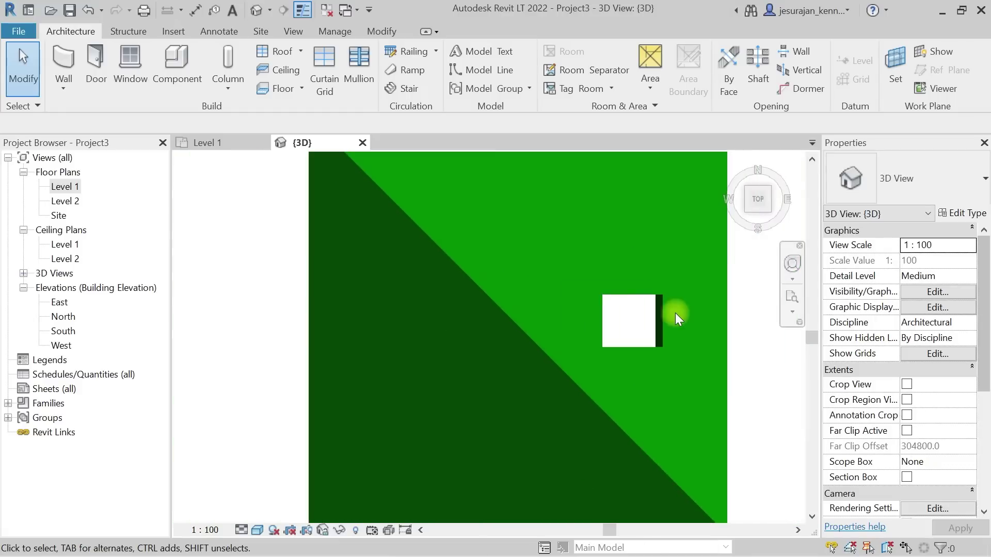
click(800, 70)
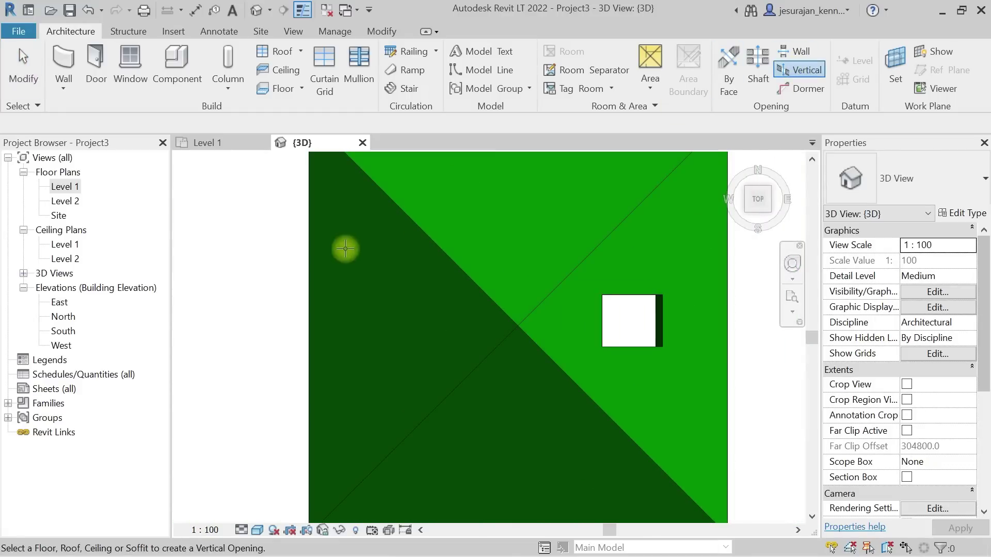
click(310, 271)
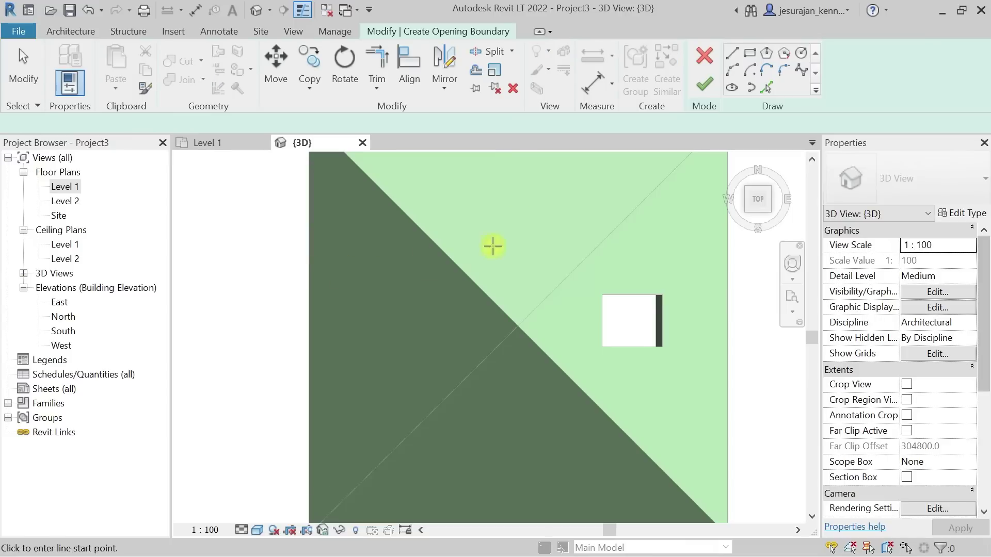
click(751, 53)
click(341, 285)
click(416, 356)
key(Escape)
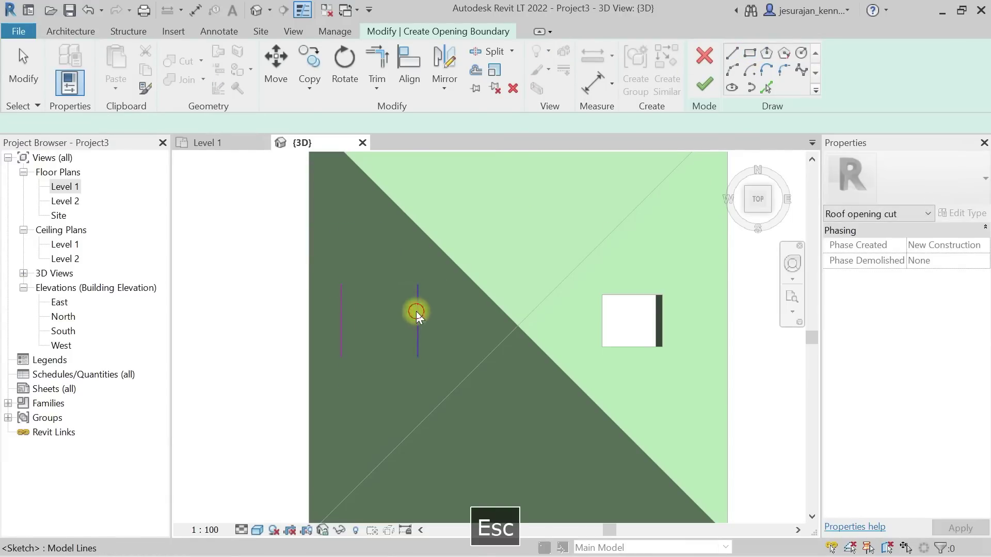
key(Escape)
Step: Set the vertical opening's boundary to 2000 mm east to west and 1500 mm north to south, and finish the opening
click(416, 311)
click(376, 374)
text(2000)
key(Return)
key(Escape)
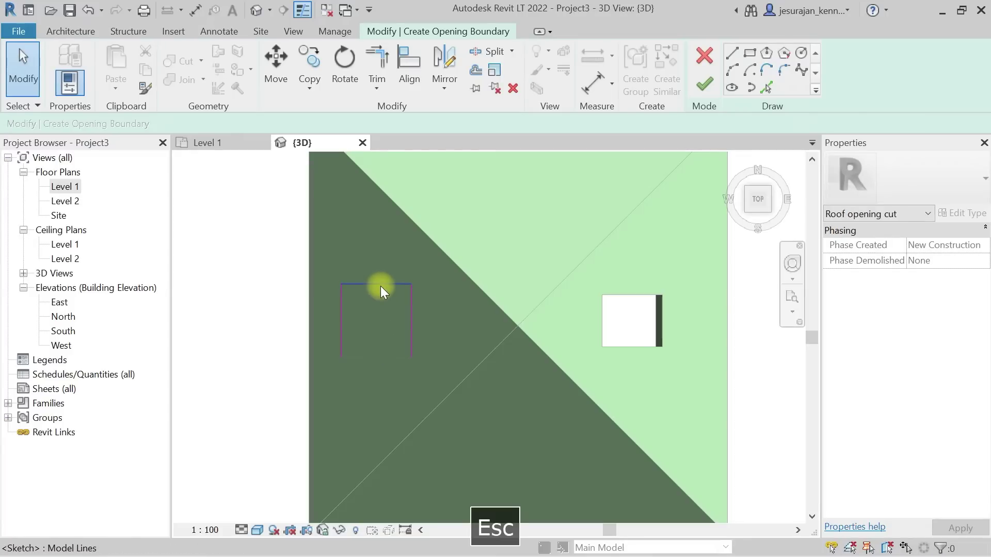
click(380, 285)
click(429, 325)
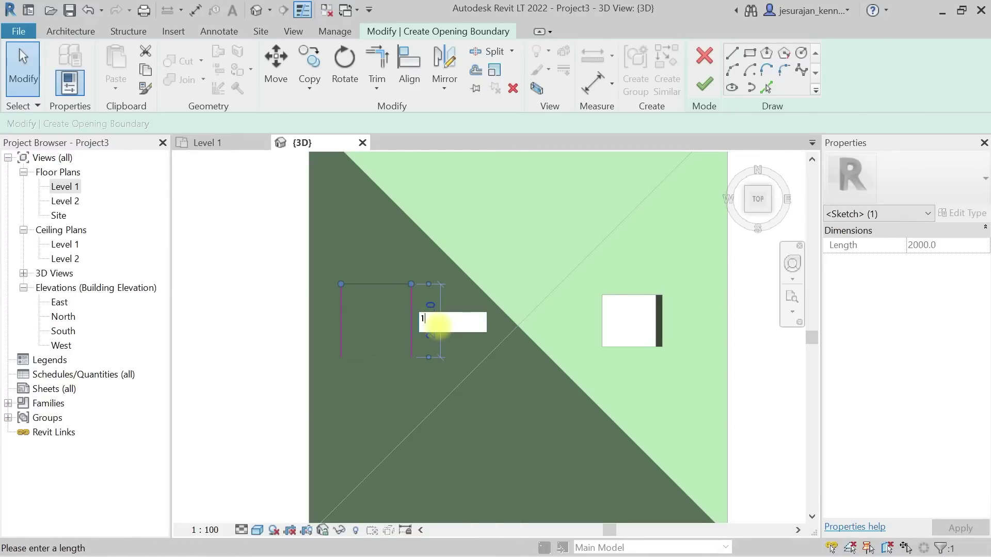
text(1500)
key(Return)
key(Escape)
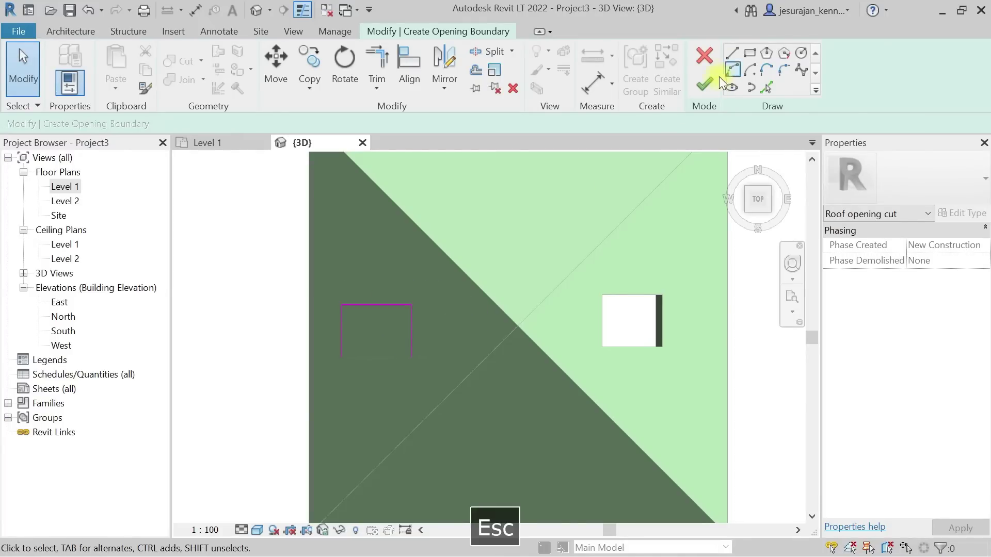
click(704, 84)
click(279, 310)
Step: Open the Site floor plan and draw a north-facing section from west to east through both openings of the second roof
scroll(364, 331, up, 1)
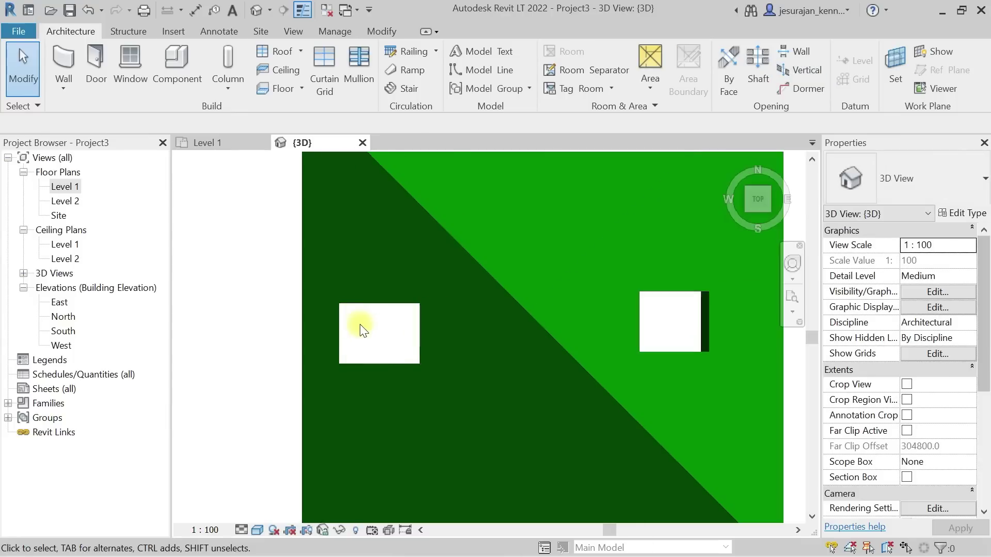
scroll(361, 328, up, 1)
scroll(387, 317, down, 2)
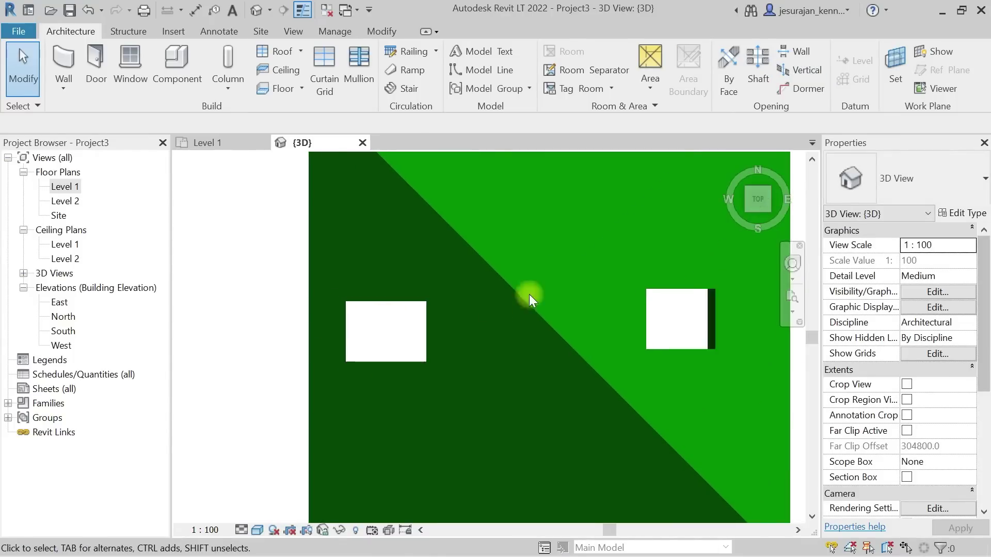
scroll(529, 294, down, 1)
double_click(65, 201)
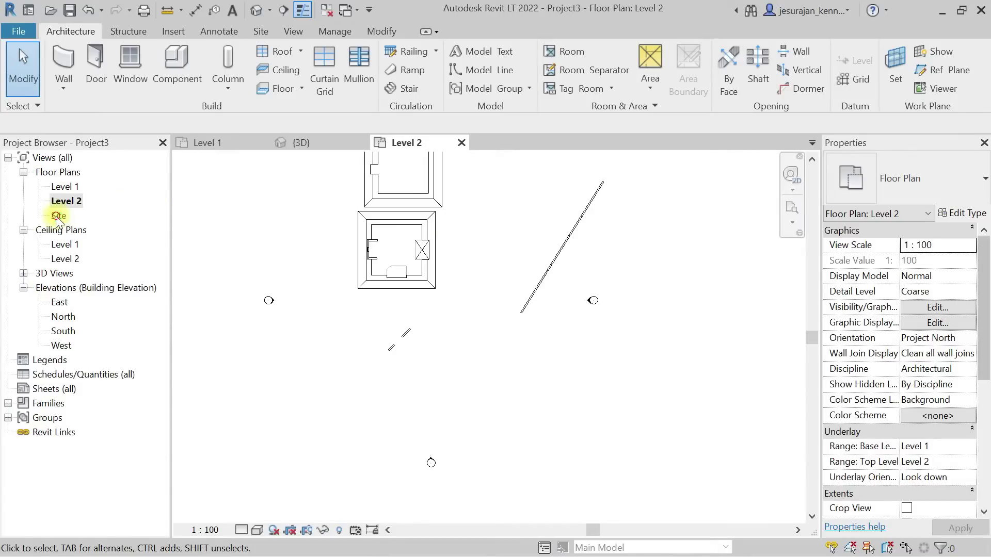
double_click(59, 216)
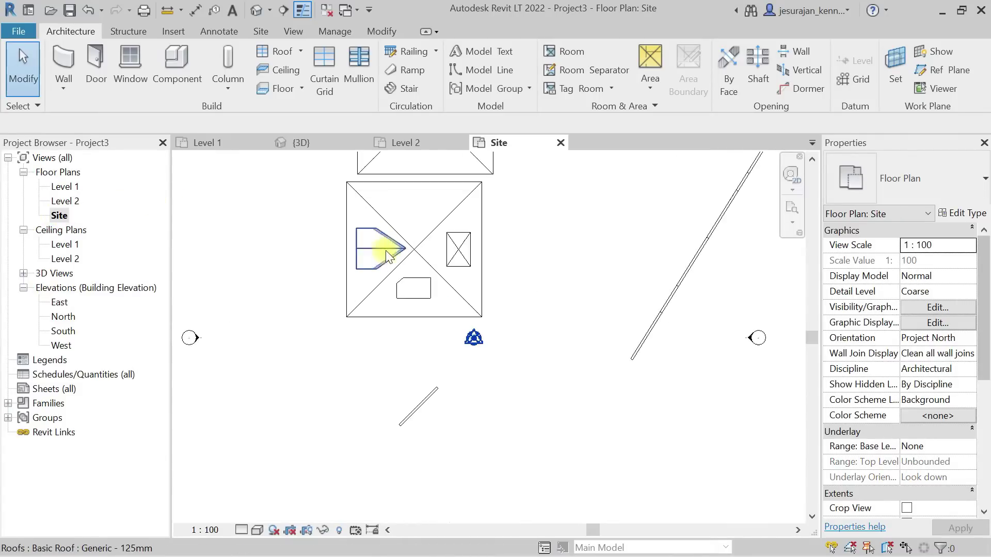
middle_drag(386, 250, 531, 421)
scroll(431, 309, up, 5)
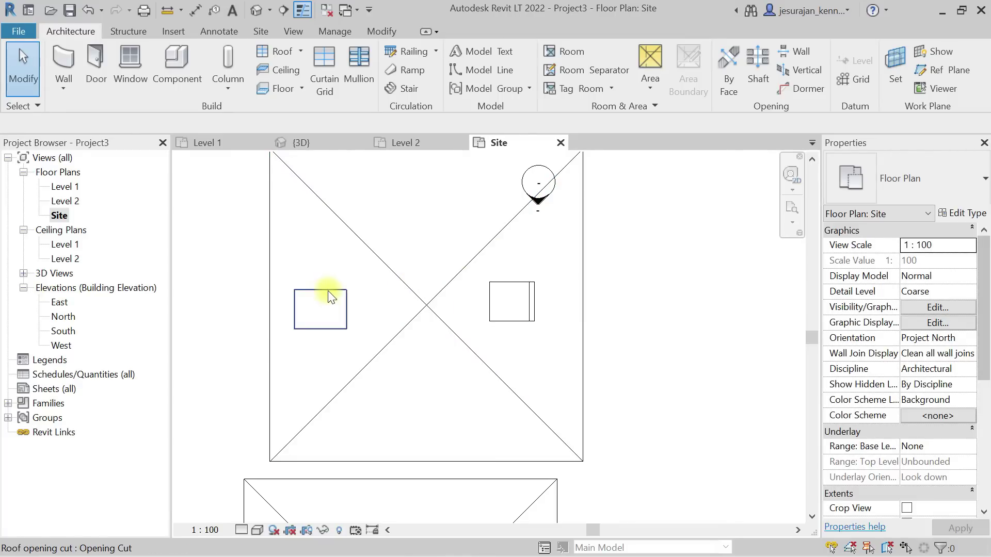
click(243, 311)
click(655, 311)
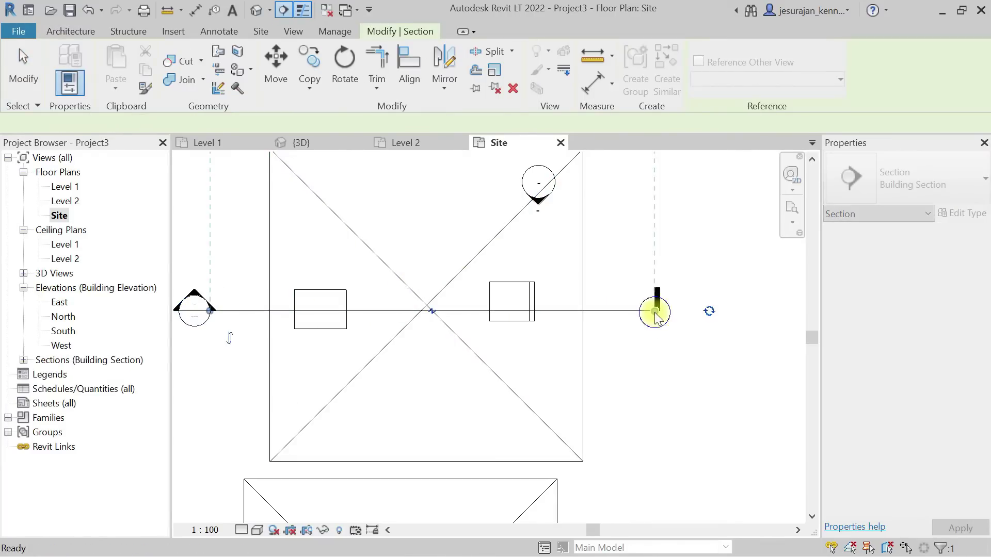
Step: Shorten the section's view depth freehand to a far clip offset of about 2112 mm, ending within the second roof
right_click(652, 189)
key(Escape)
scroll(577, 392, down, 3)
scroll(575, 315, down, 4)
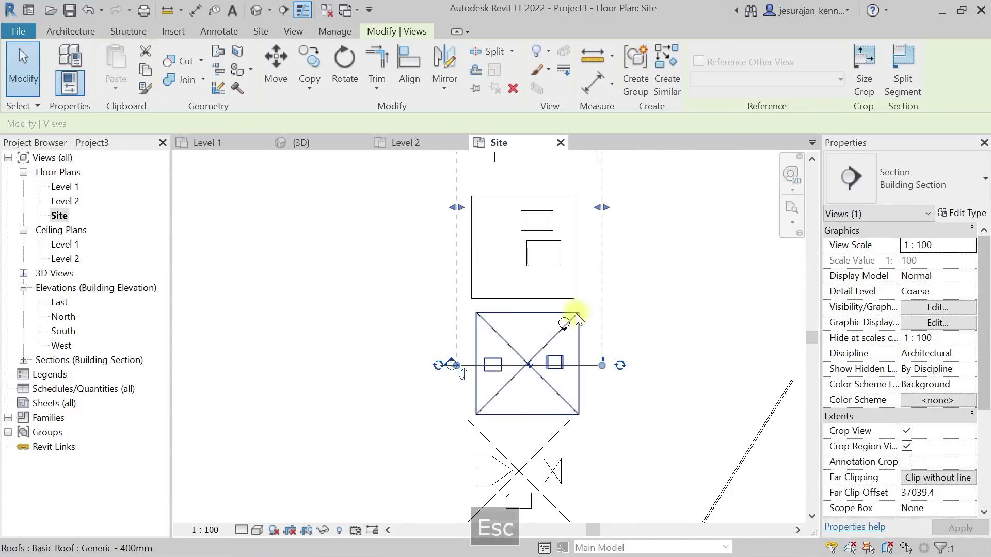
drag(568, 342, 571, 342)
scroll(587, 340, up, 4)
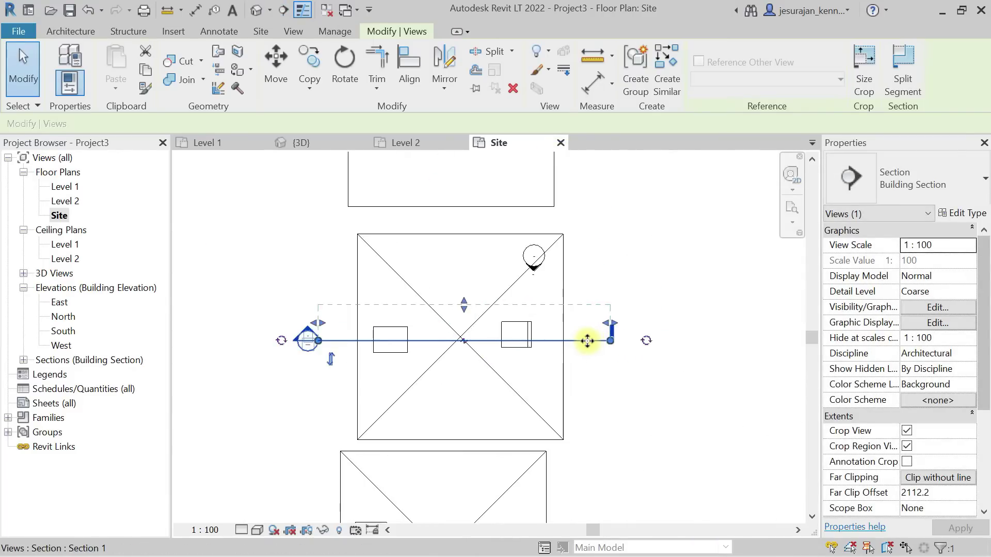
Step: Open the section's view and compare the cut edges of the by-face opening and the vertical opening in the roof
right_click(587, 340)
click(653, 268)
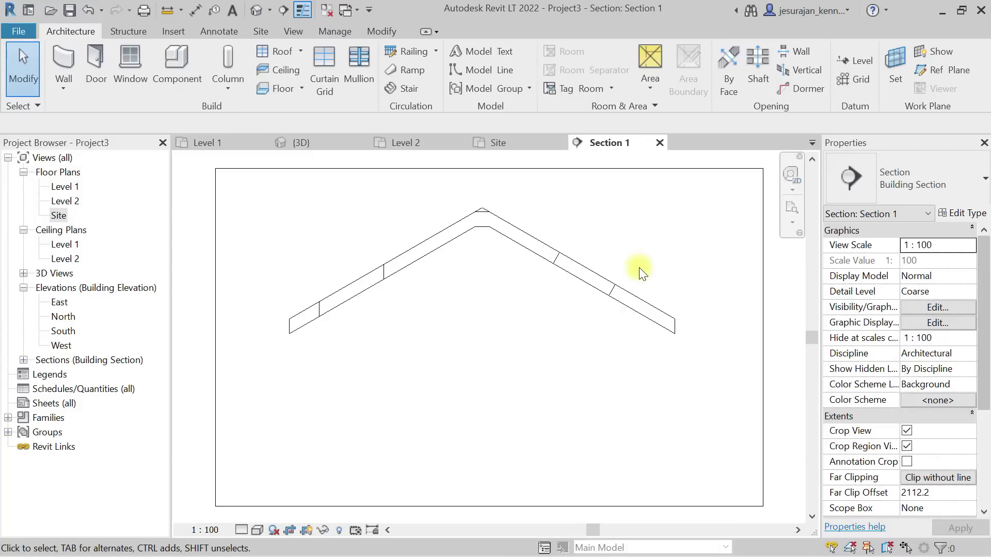
scroll(560, 284, up, 2)
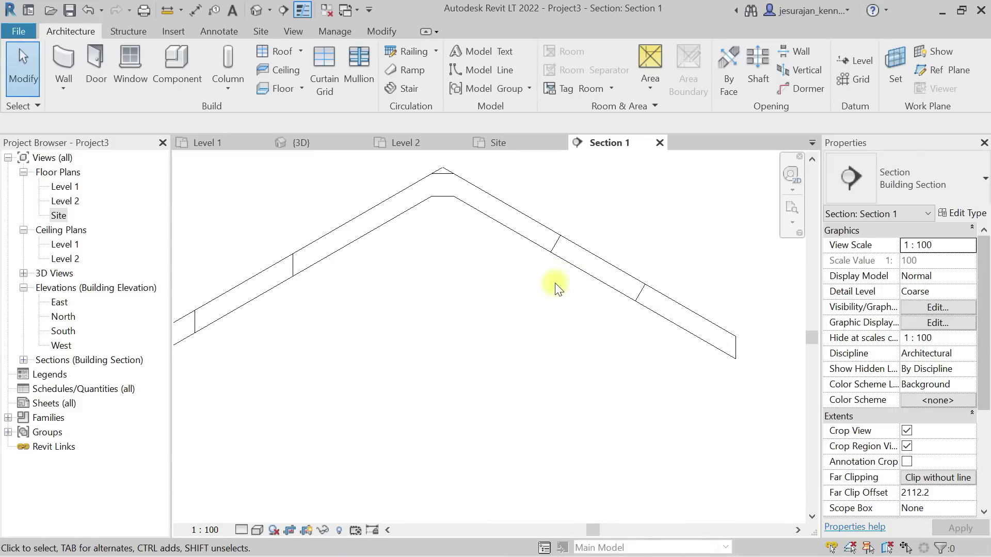
click(582, 271)
scroll(575, 241, up, 1)
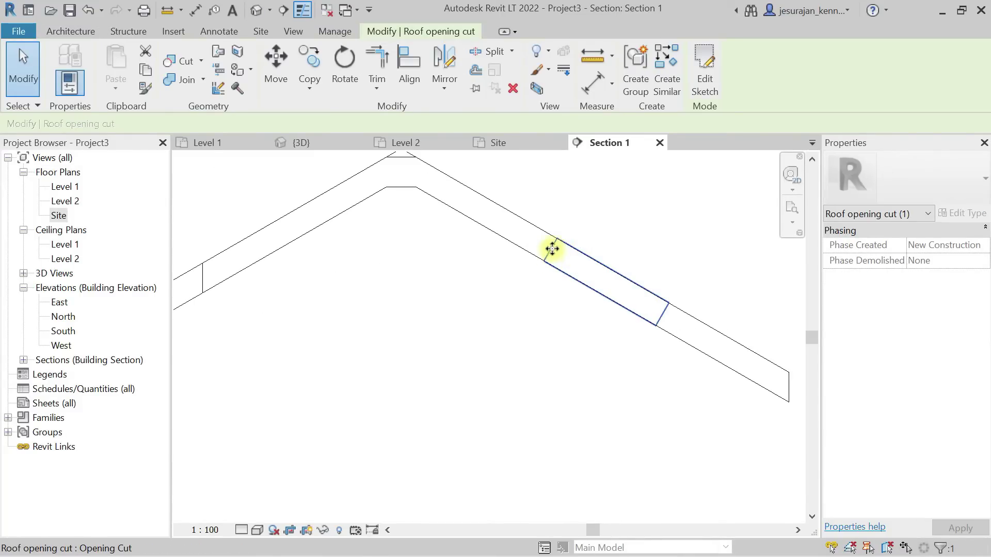
scroll(553, 247, down, 3)
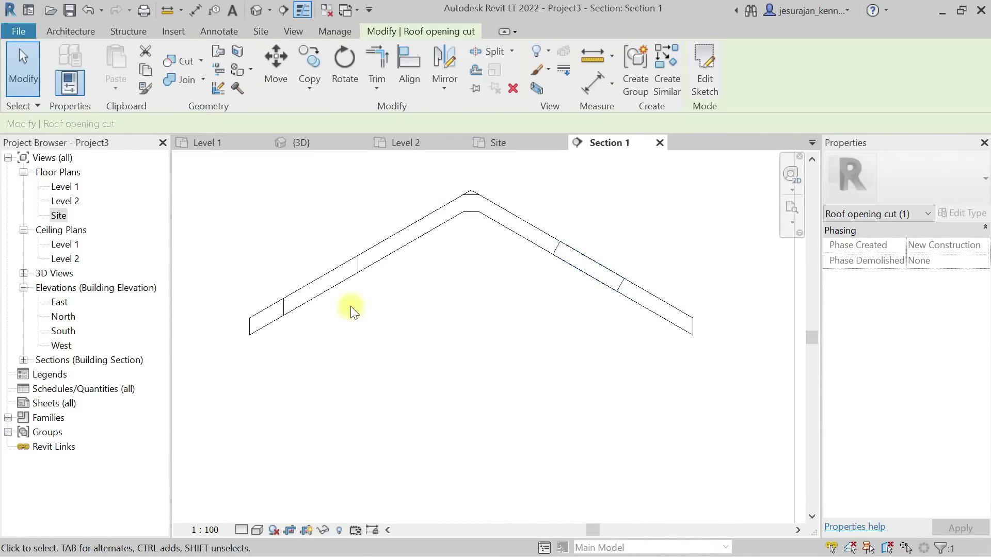
scroll(325, 289, up, 2)
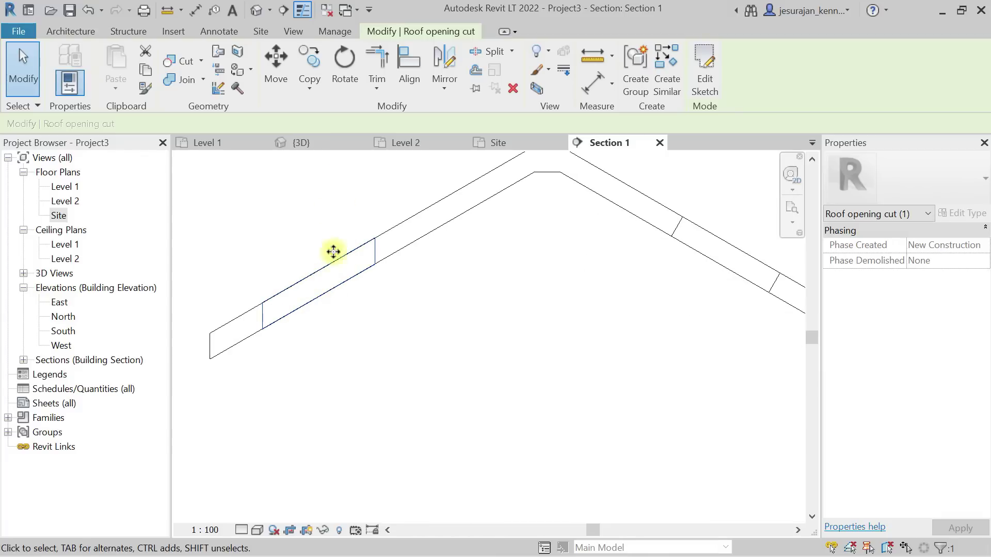
scroll(331, 283, down, 2)
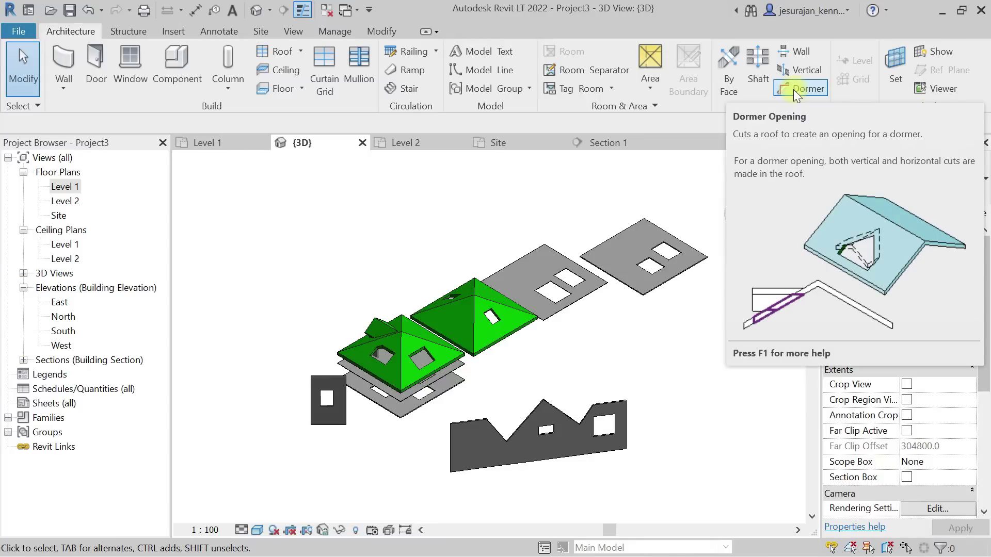
Step: Examine the dormer with its window on the first roof from the back and left in the 3D view
middle_drag(426, 336, 599, 354)
scroll(599, 355, up, 6)
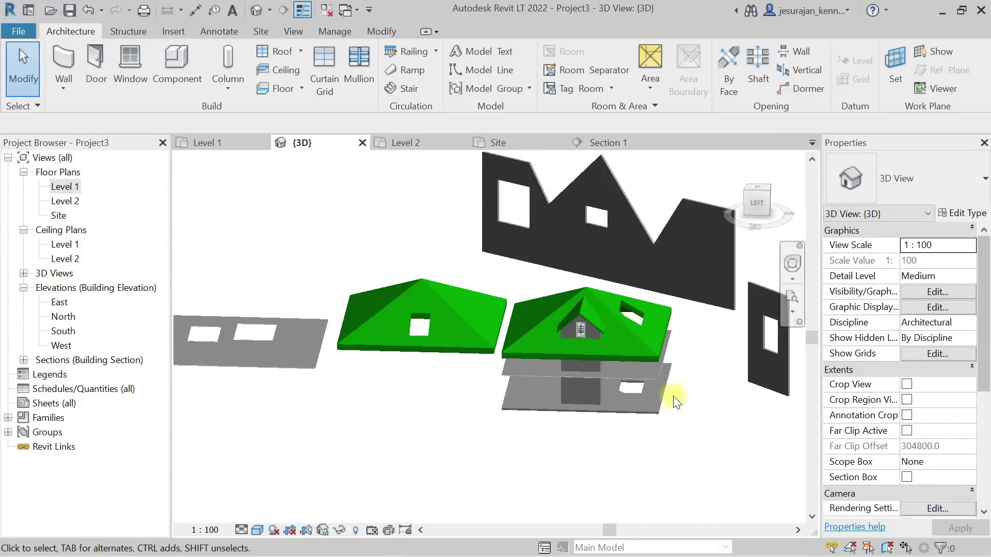
shift+middle_drag(534, 287, 454, 392)
scroll(615, 303, up, 8)
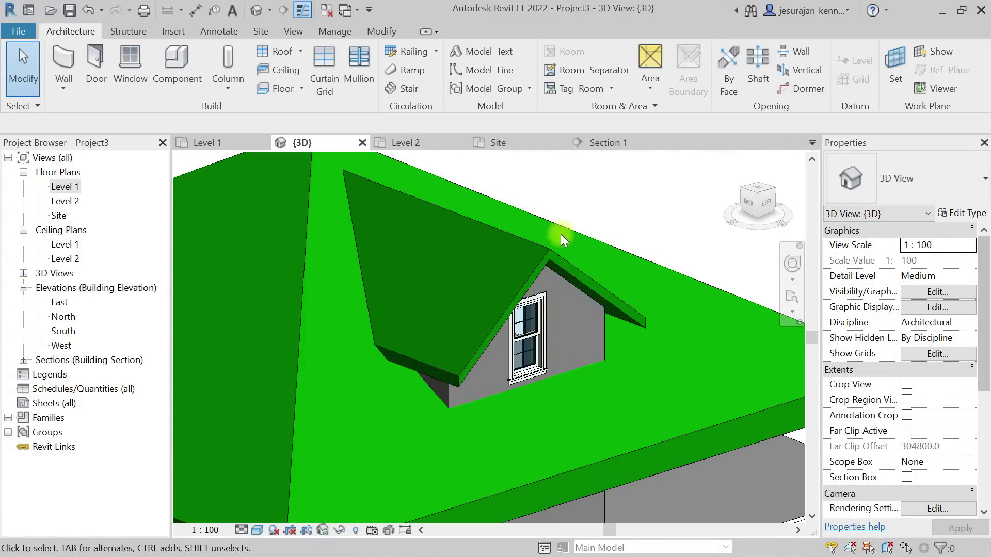
scroll(563, 253, down, 5)
shift+middle_drag(571, 277, 415, 276)
scroll(451, 325, down, 6)
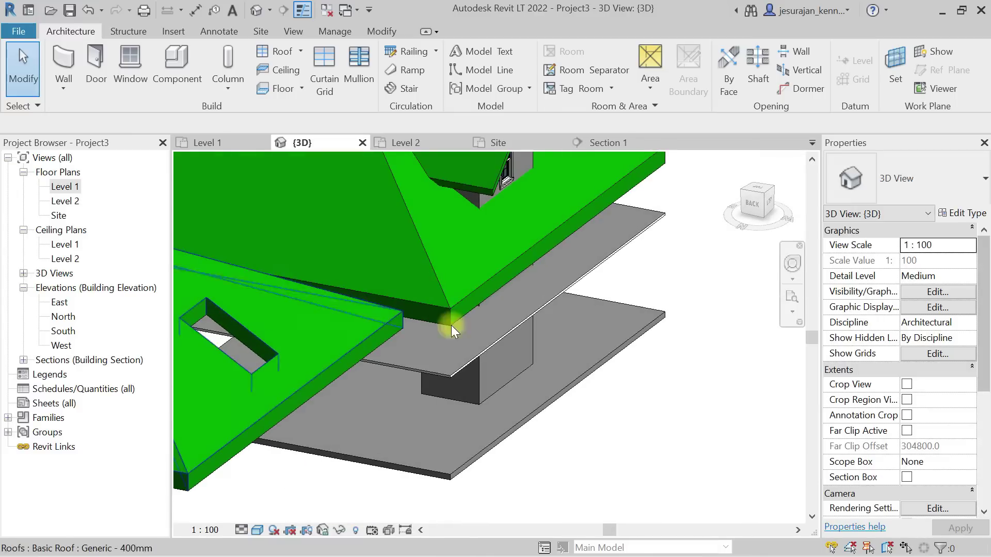
Step: Select the dormer's main roof and its lowest floor, and limit the 3D view to them with a section box
click(550, 265)
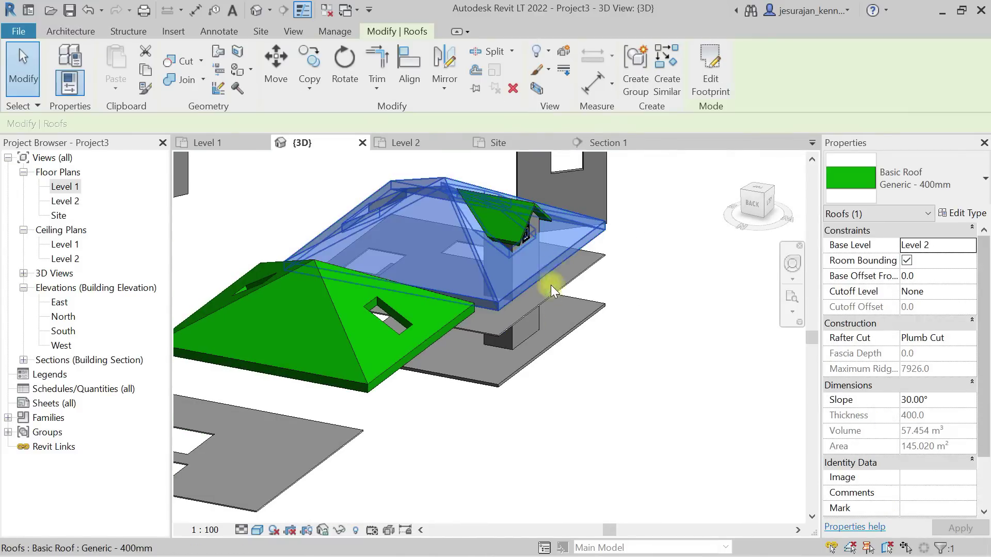
ctrl+click(559, 337)
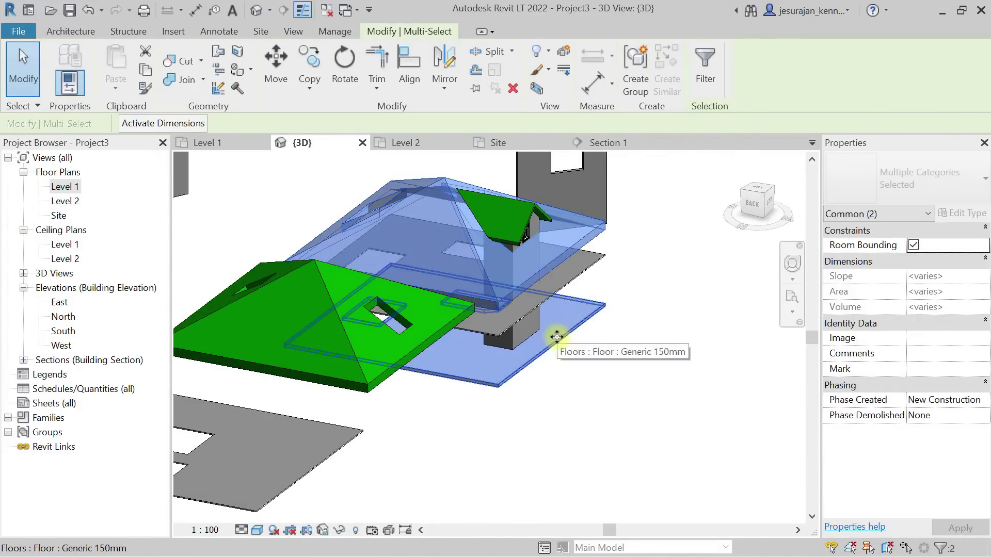
click(536, 88)
key(Escape)
Step: Examine the dormer from beneath the roof and from outside to see whether the main roof is cut below it
shift+middle_drag(446, 263, 469, 216)
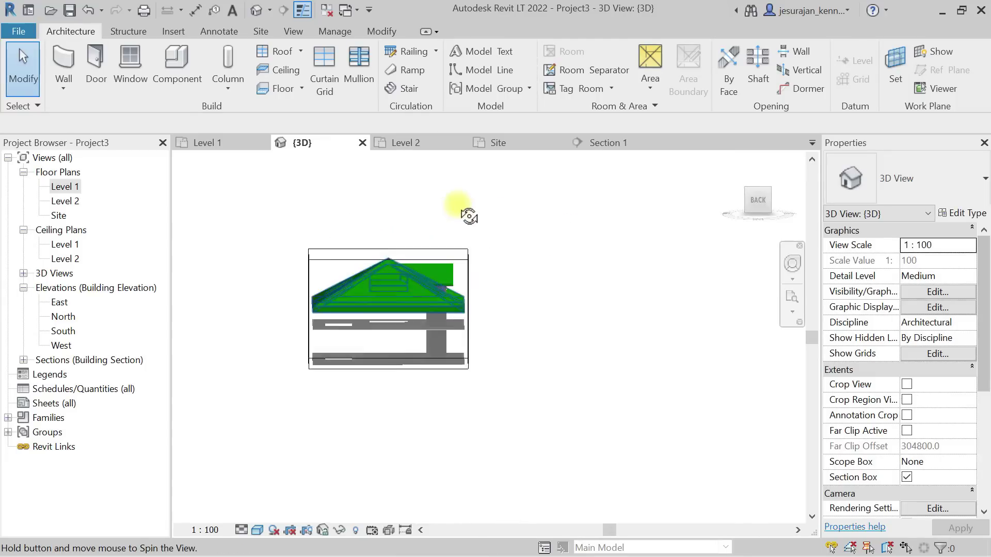
shift+middle_drag(443, 255, 485, 336)
scroll(444, 338, up, 3)
middle_drag(376, 351, 543, 331)
click(498, 332)
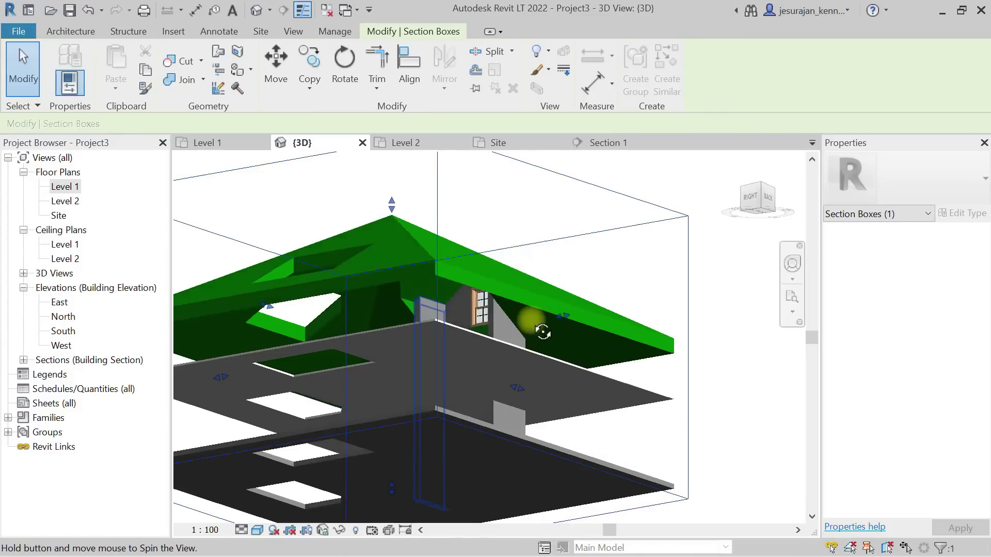
scroll(444, 299, up, 5)
scroll(435, 284, down, 5)
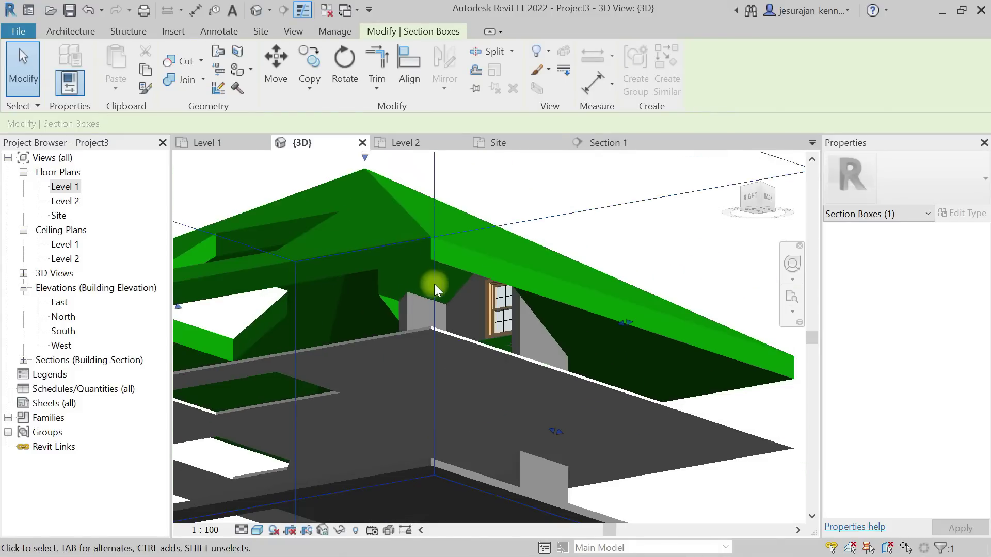
scroll(524, 257, down, 4)
shift+middle_drag(524, 257, 333, 363)
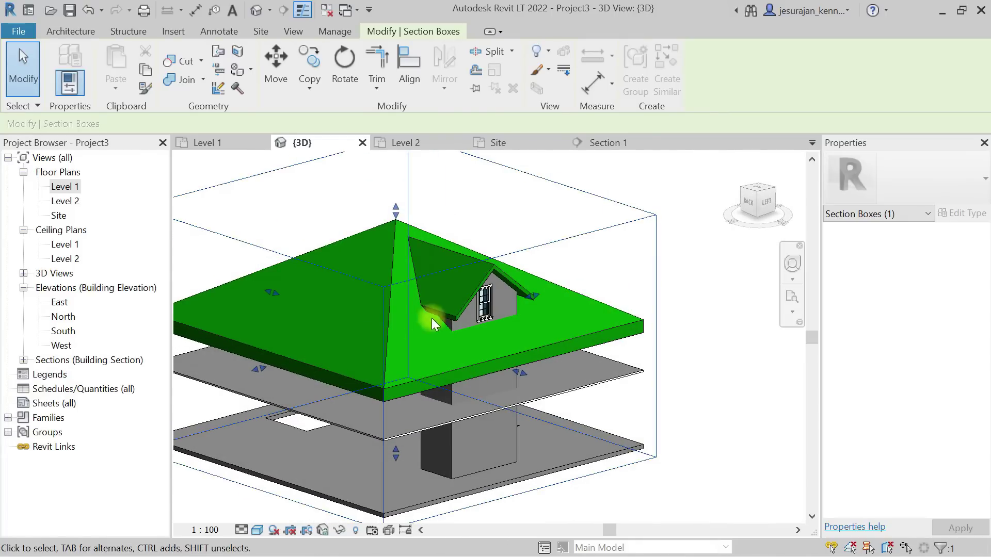
Step: Temporarily hide the section box in the 3D view and orient the view to the top of the dormer roof
click(447, 308)
scroll(436, 258, up, 5)
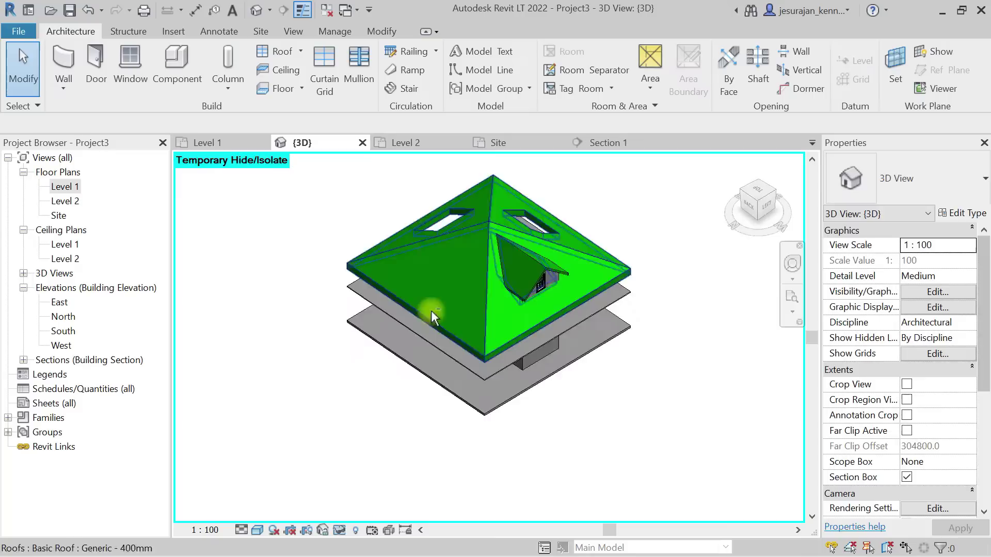
shift+middle_drag(503, 312, 473, 308)
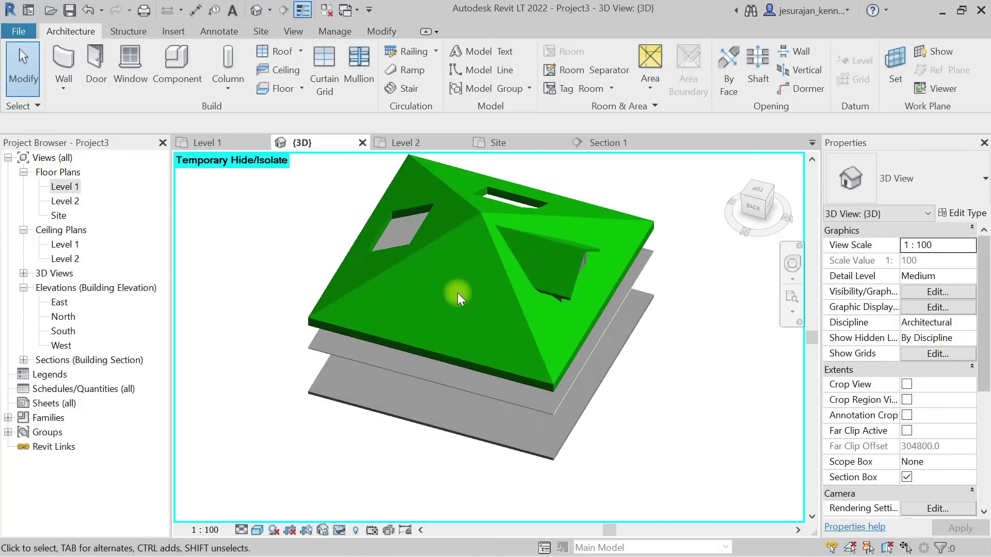
scroll(457, 292, up, 3)
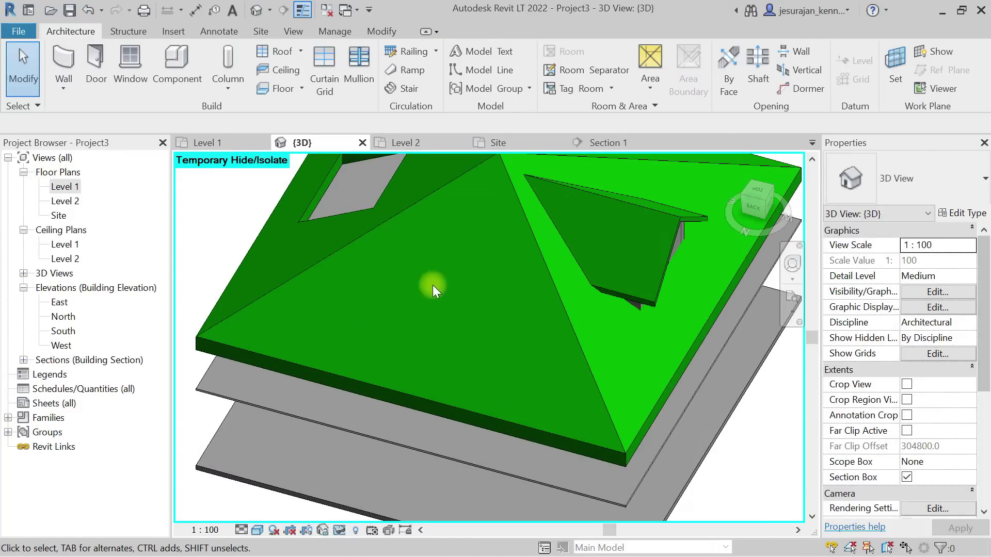
scroll(522, 324, down, 4)
click(756, 196)
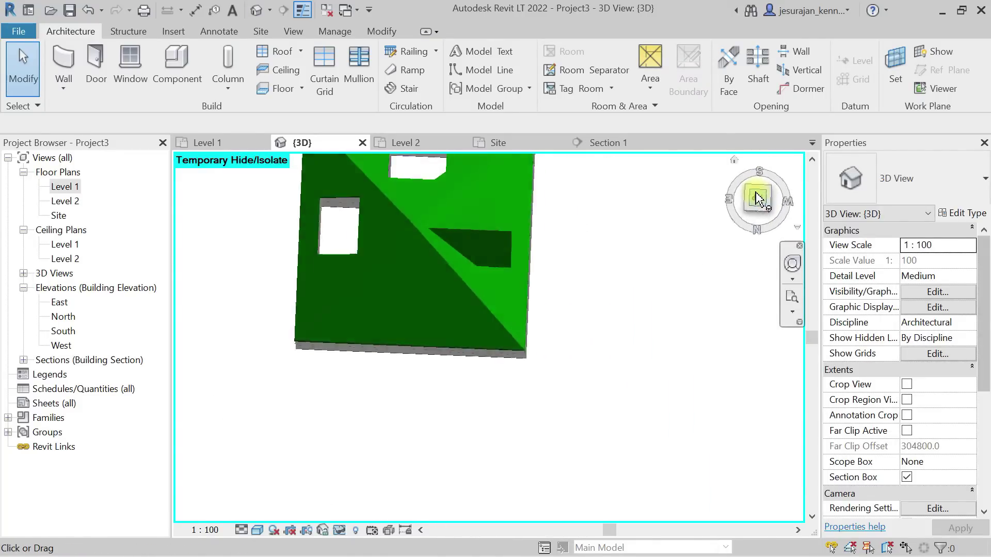
Step: Draw a rectangle of Generic - 200mm walls about 3000 mm long on the back slope of the dormer's main roof
click(73, 61)
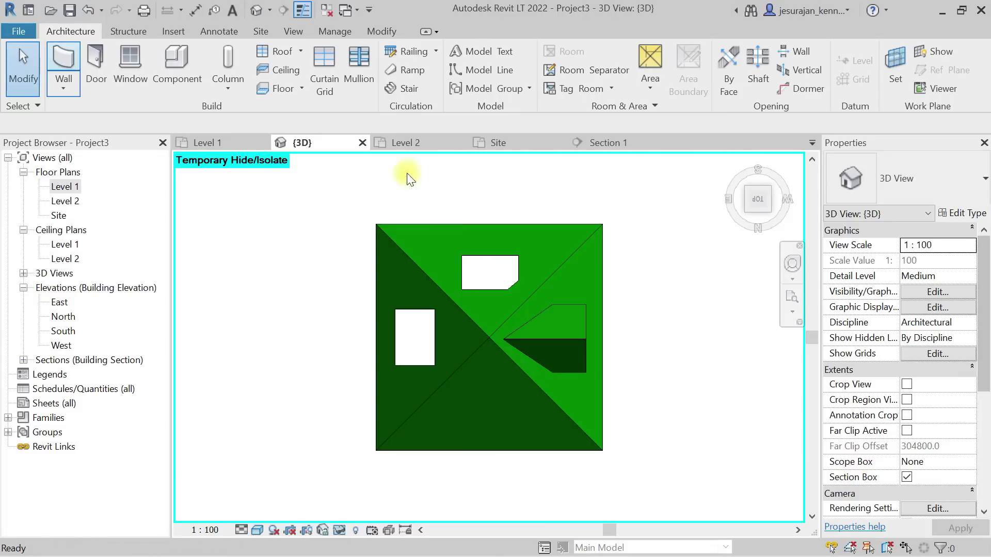
click(716, 52)
scroll(465, 398, up, 4)
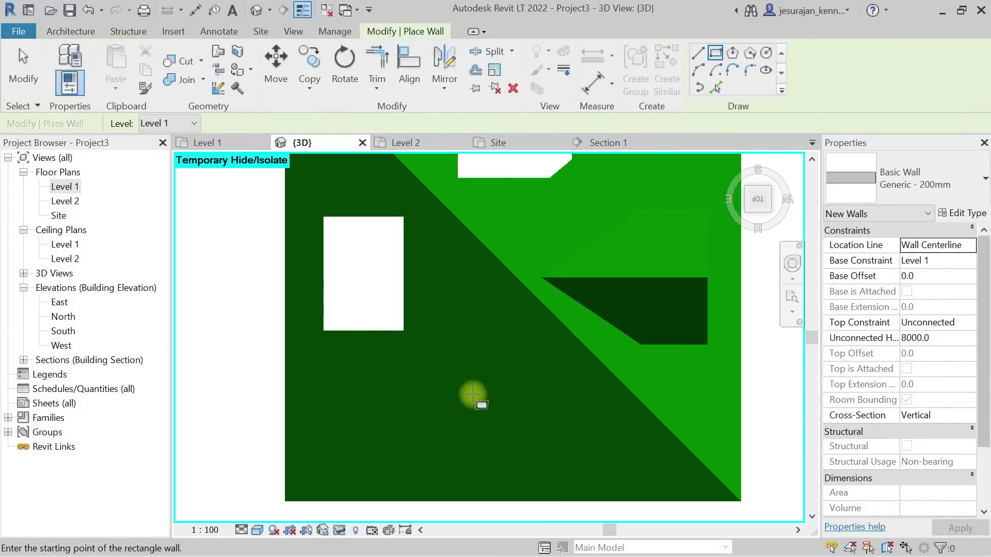
click(457, 376)
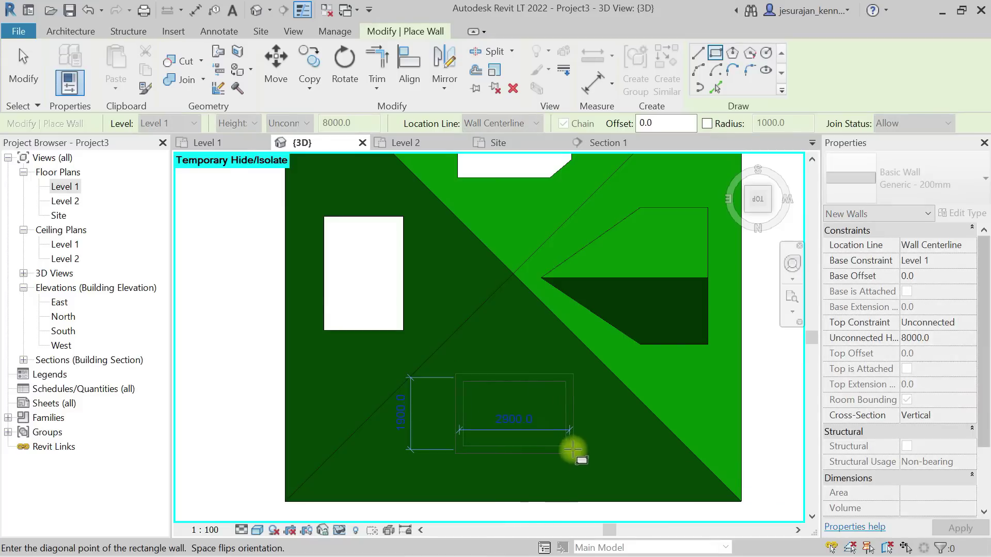
click(572, 451)
key(Escape)
Step: Delete the long wall of the new rectangle nearest the roof's peak
click(528, 377)
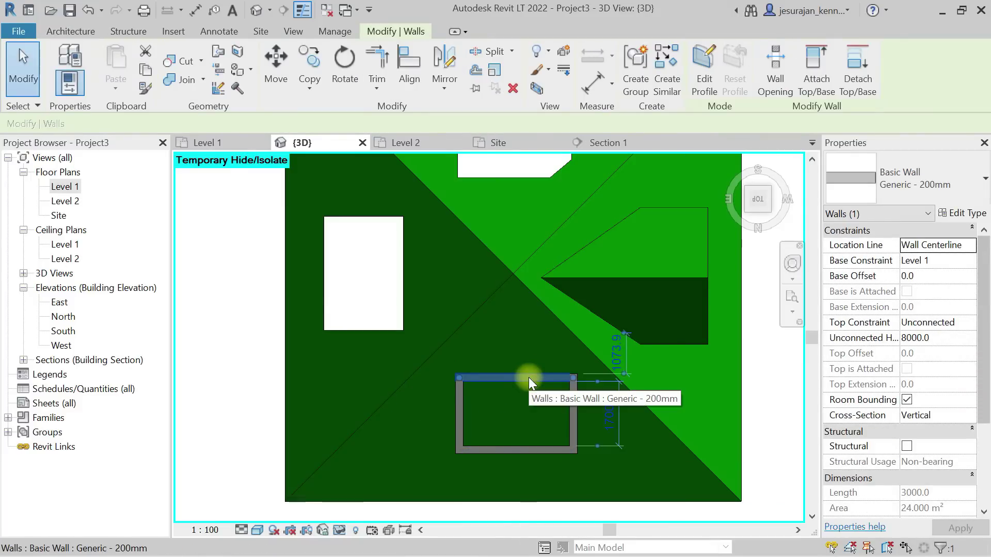
key(Delete)
shift+middle_drag(512, 355, 394, 262)
scroll(549, 272, up, 6)
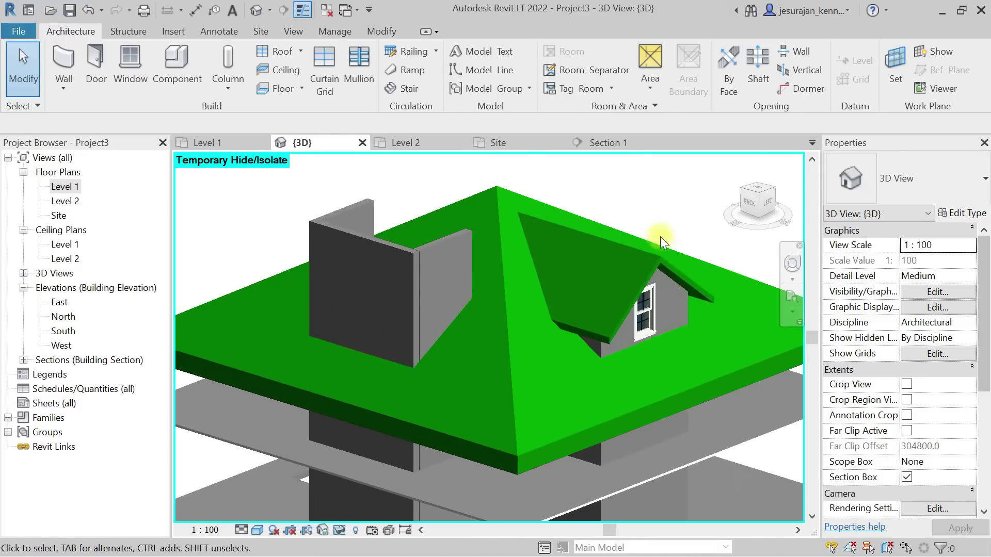
Step: Start a Roof by Extrusion on the outer face of the new long wall, referenced to Level 2 with a 0.0 offset
click(657, 251)
scroll(563, 258, down, 3)
click(52, 28)
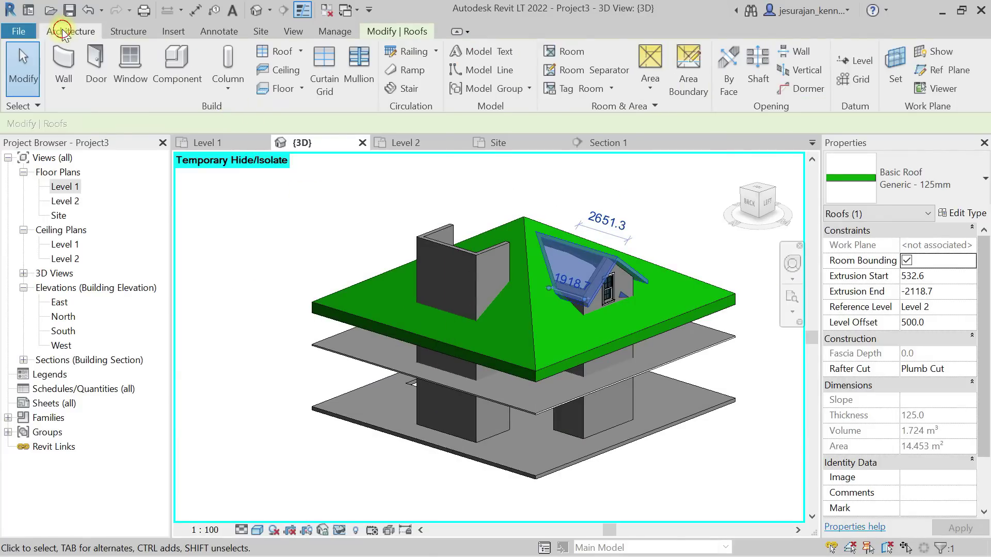
click(300, 51)
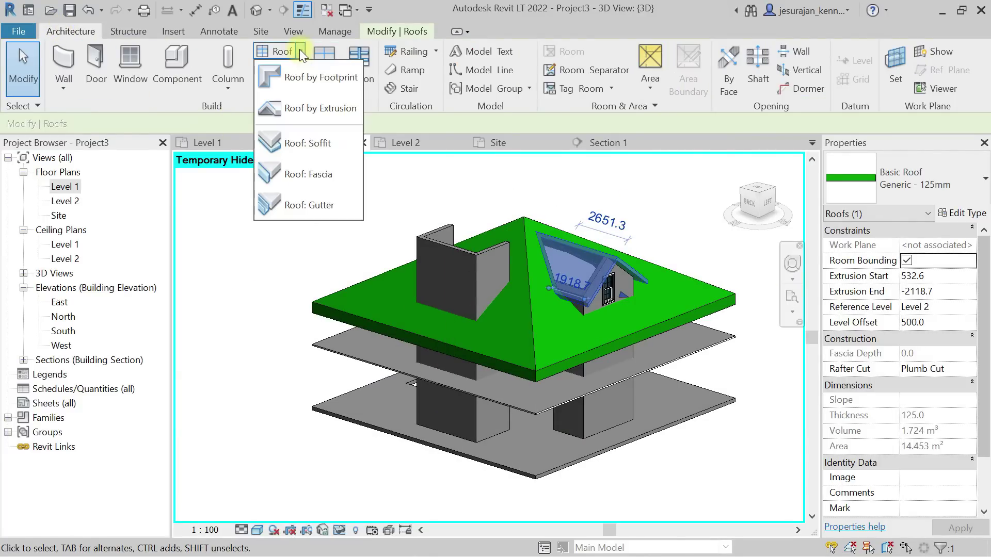
click(318, 110)
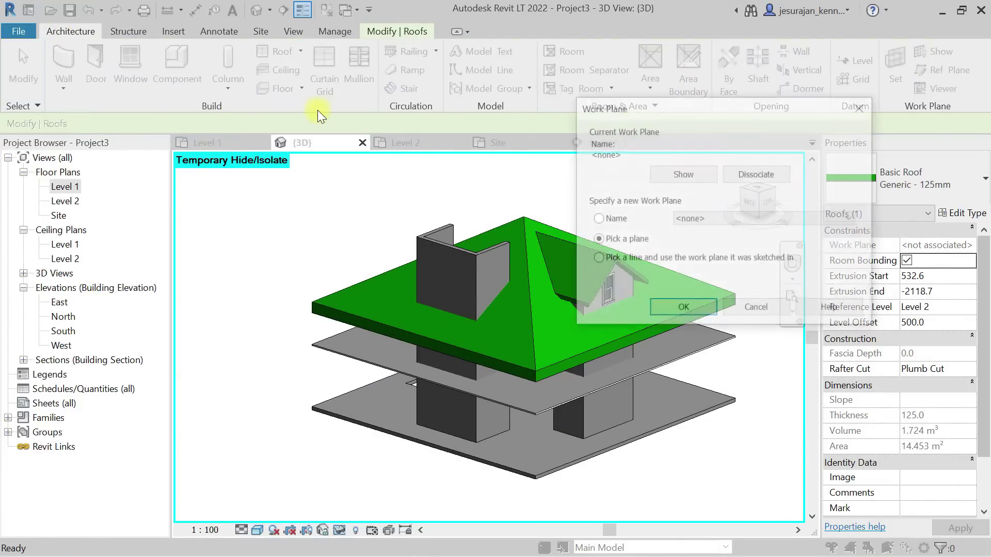
click(683, 309)
scroll(432, 255, up, 6)
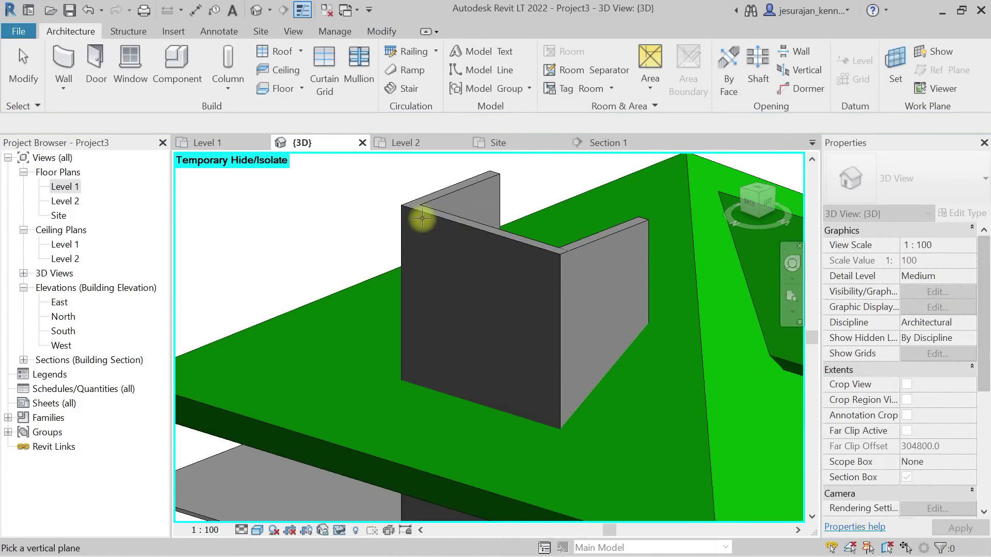
click(421, 216)
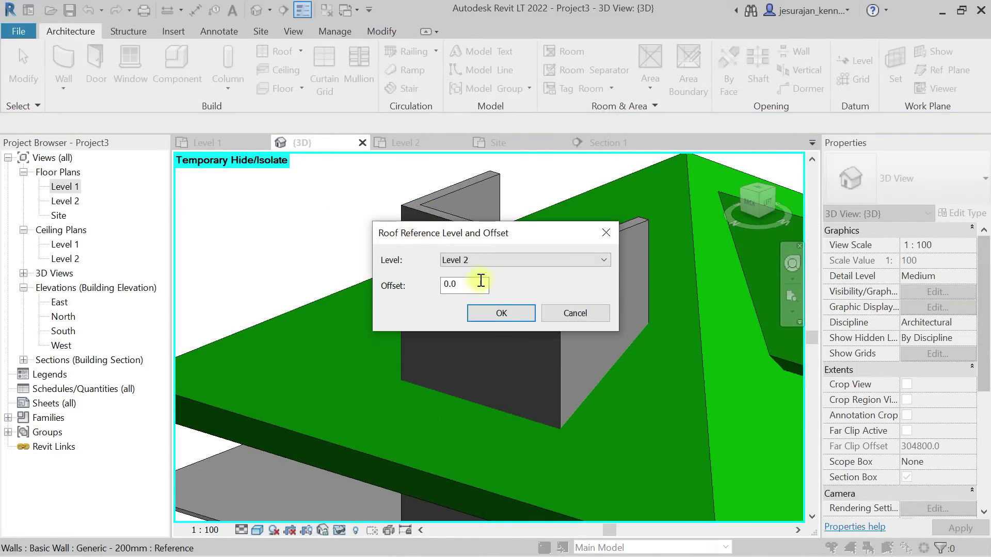
click(506, 313)
Step: Sketch a 45° roof profile line about 2121 mm long from near the wall's top midpoint down to its side edge
click(751, 200)
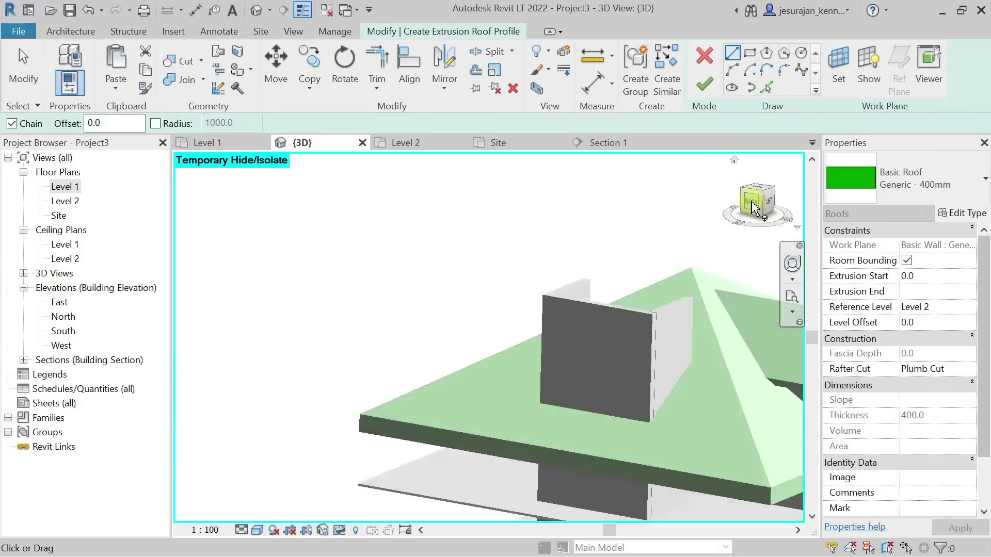
scroll(469, 224, up, 5)
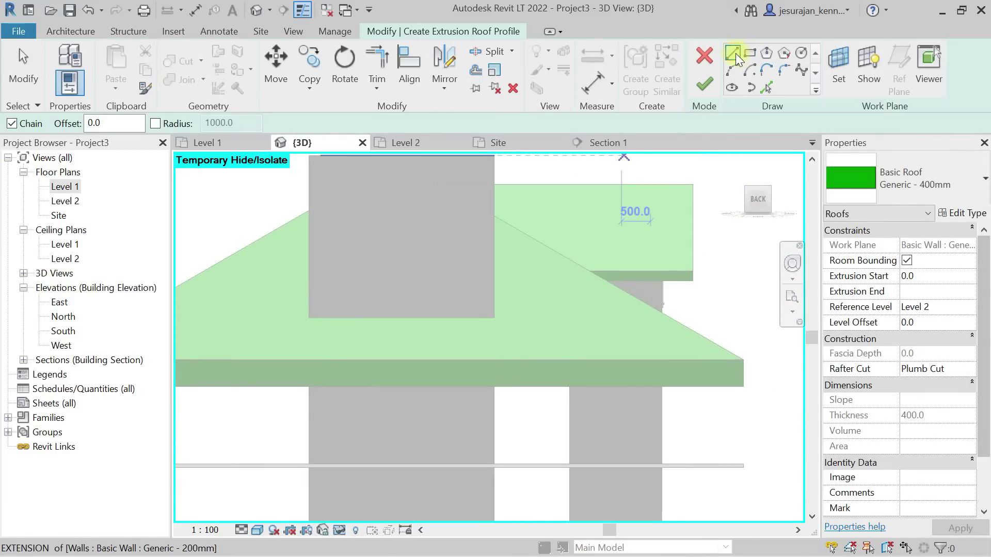
middle_drag(473, 248, 528, 311)
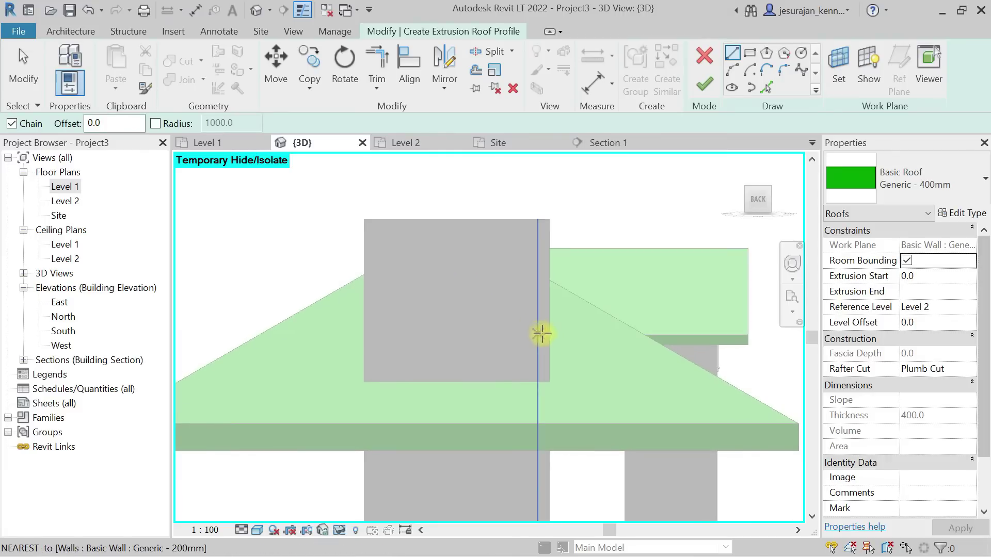
click(460, 220)
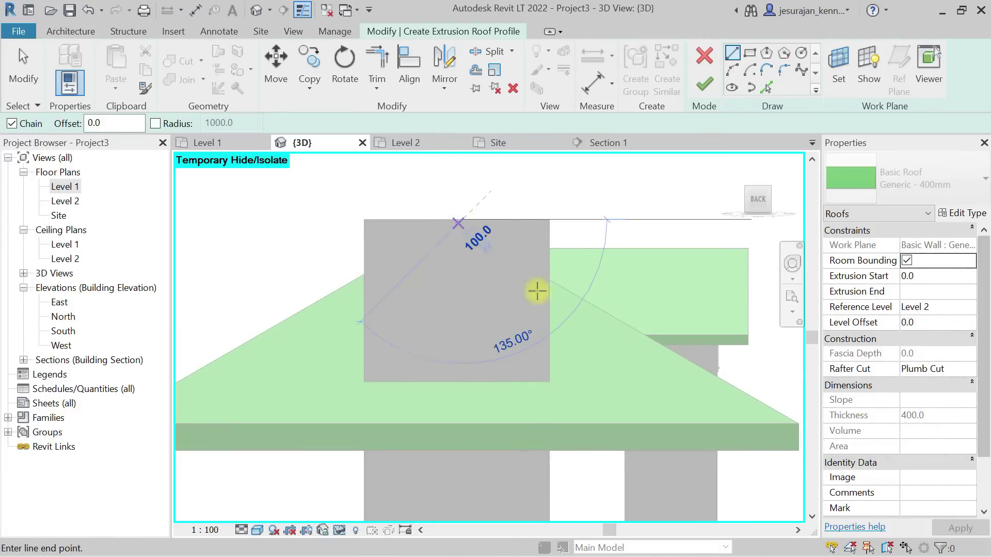
click(547, 305)
key(Escape)
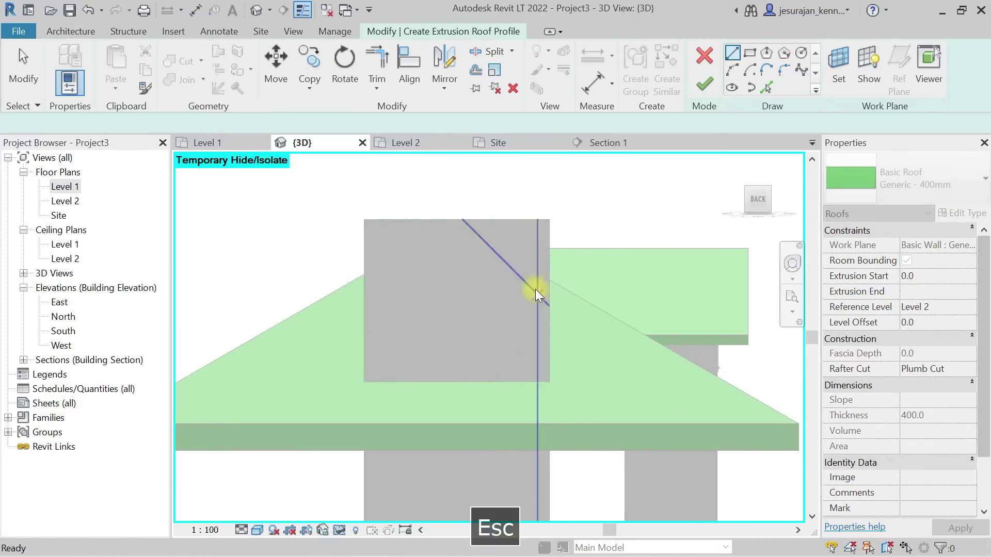
key(Escape)
Step: Mirror the sloped profile line about a vertical axis through its upper end to form a gable
click(443, 60)
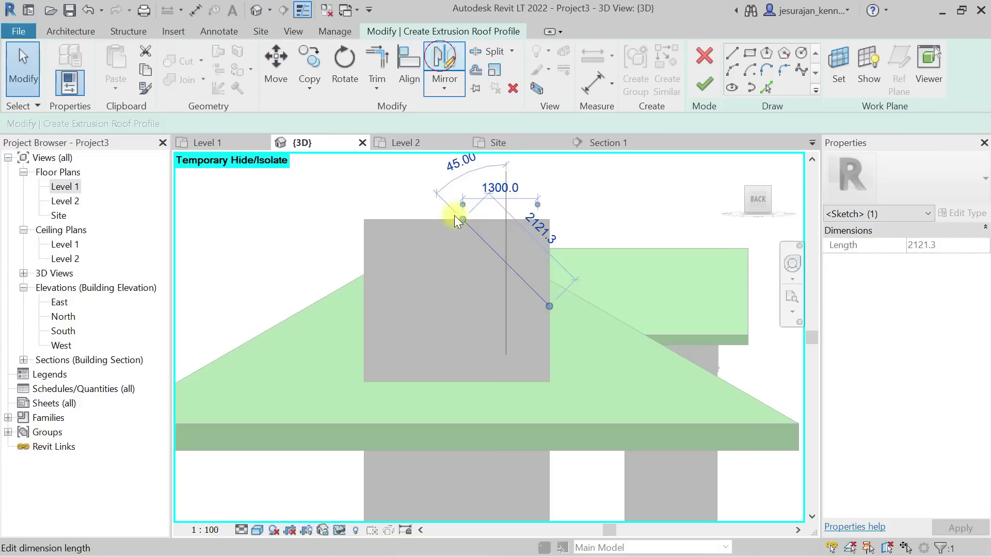
click(464, 186)
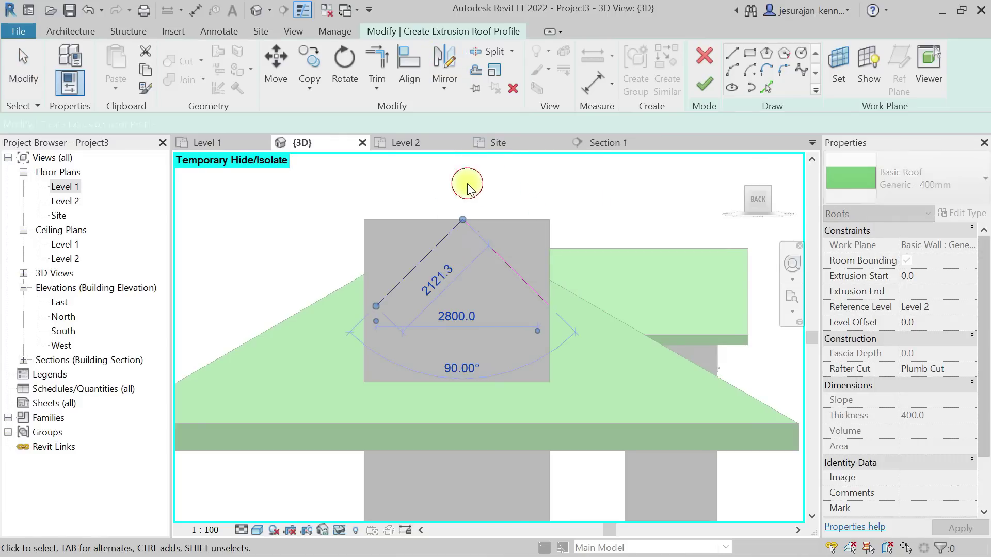
key(Escape)
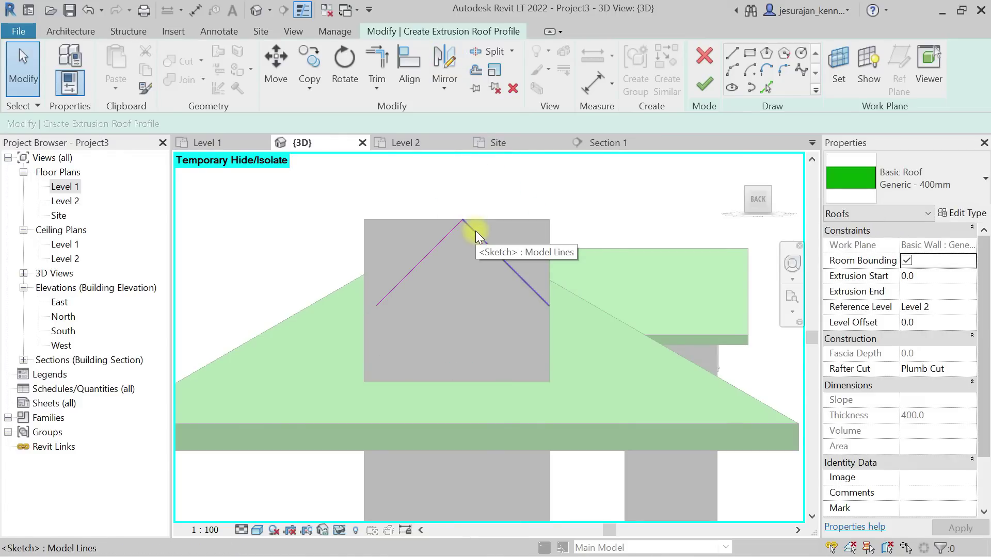
Step: Nudge both gable lines sideways to centre them on the wall and finish the extrusion roof profile
drag(509, 181, 441, 241)
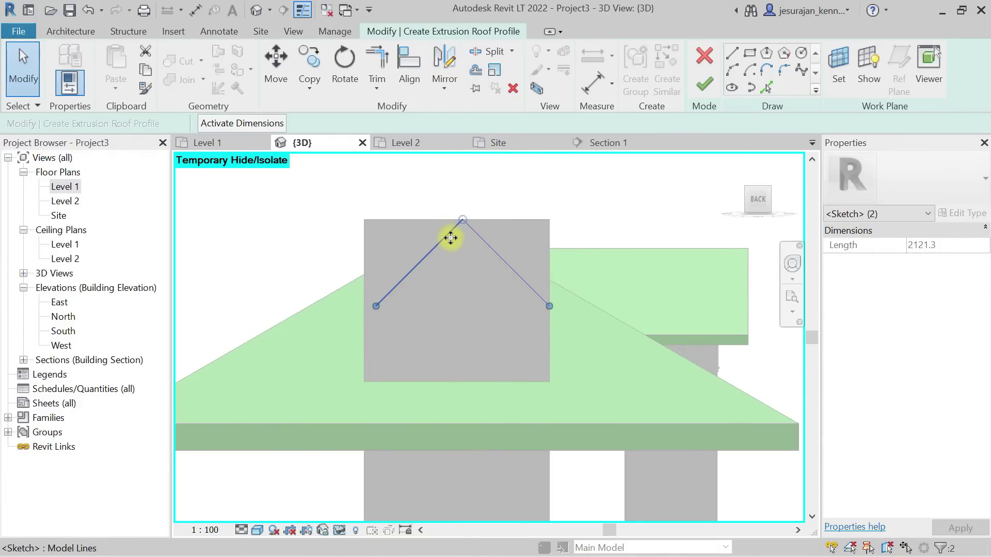
key(Left)
key(Left)
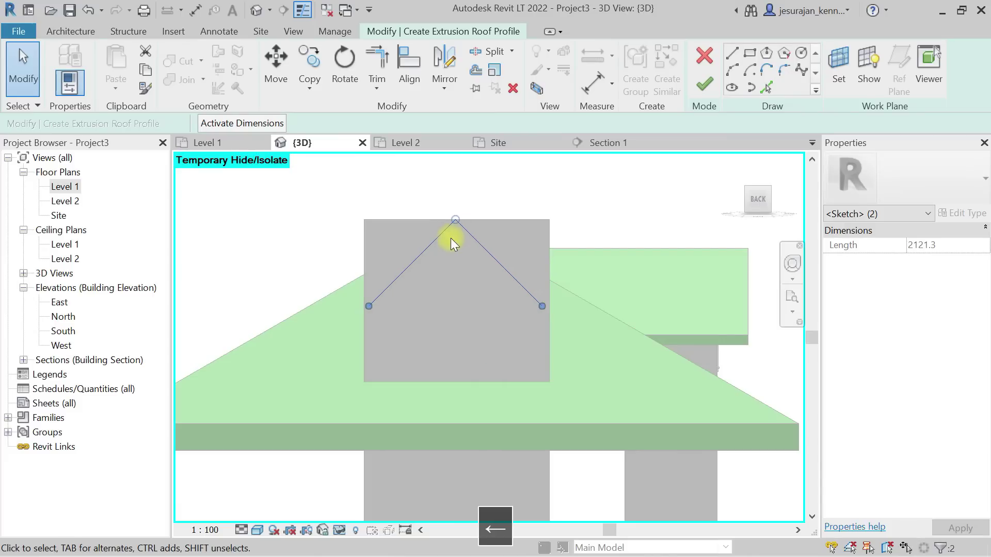
click(705, 86)
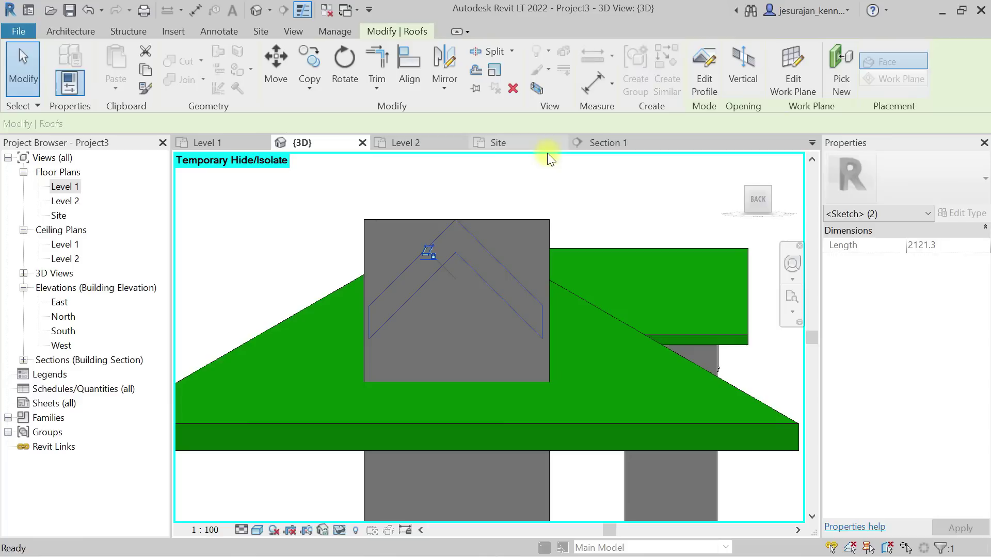
Step: Edit the new roof's profile, lowering the gable peak so each sloped line is about 1803 mm long
double_click(487, 251)
mouse_move(474, 169)
mouse_down()
mouse_move(445, 222)
mouse_move(455, 248)
mouse_up()
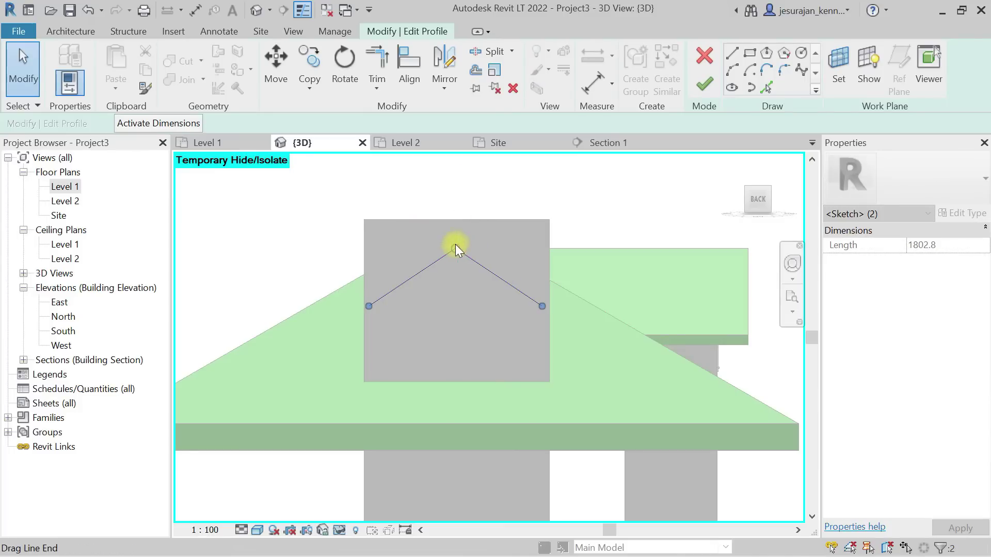
click(704, 83)
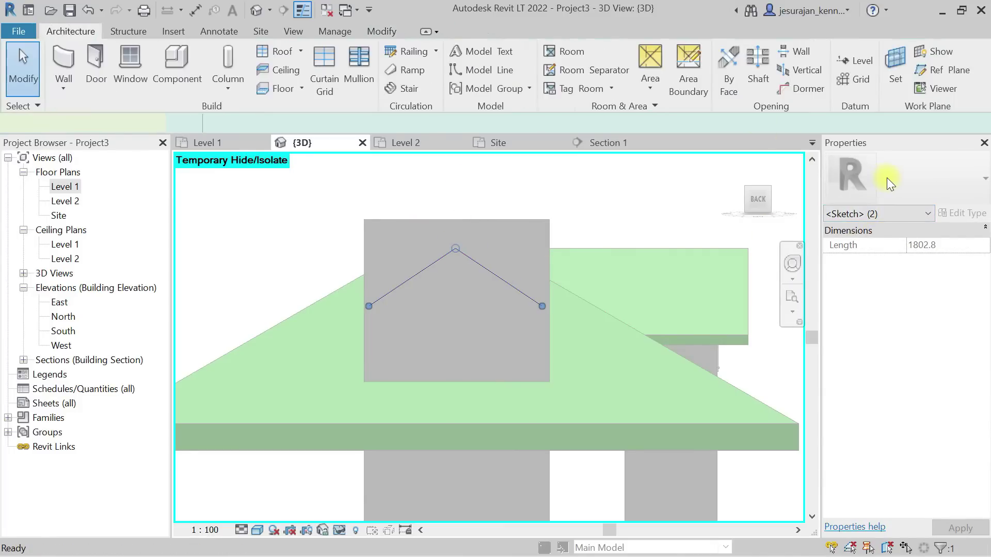
Step: Change the new dormer roof's type to Generic - 125mm
click(887, 178)
scroll(877, 278, up, 1)
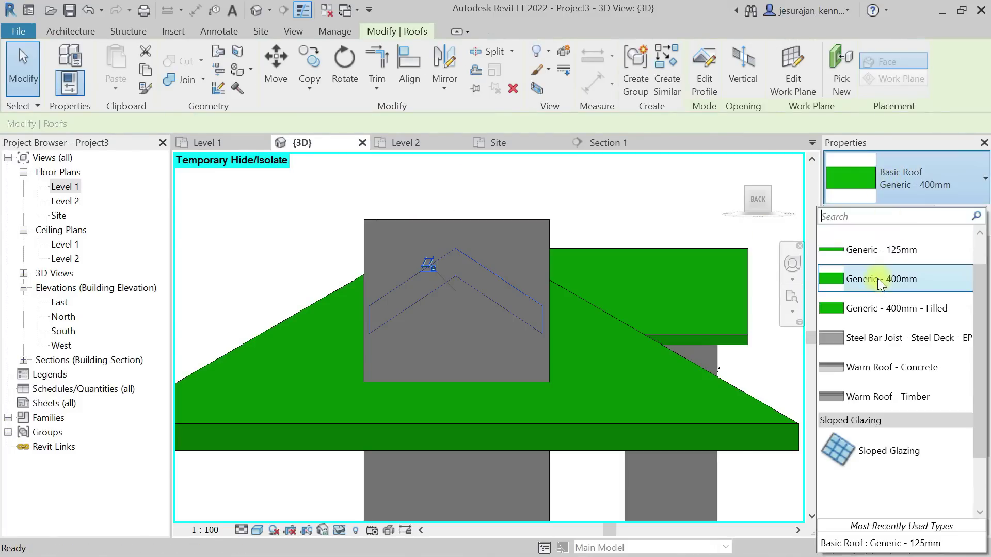
click(875, 250)
click(543, 185)
Step: Restore the temporarily hidden section box and extend its side beyond the far end of the new dormer roof
shift+middle_drag(442, 205, 472, 237)
click(527, 297)
scroll(522, 232, down, 3)
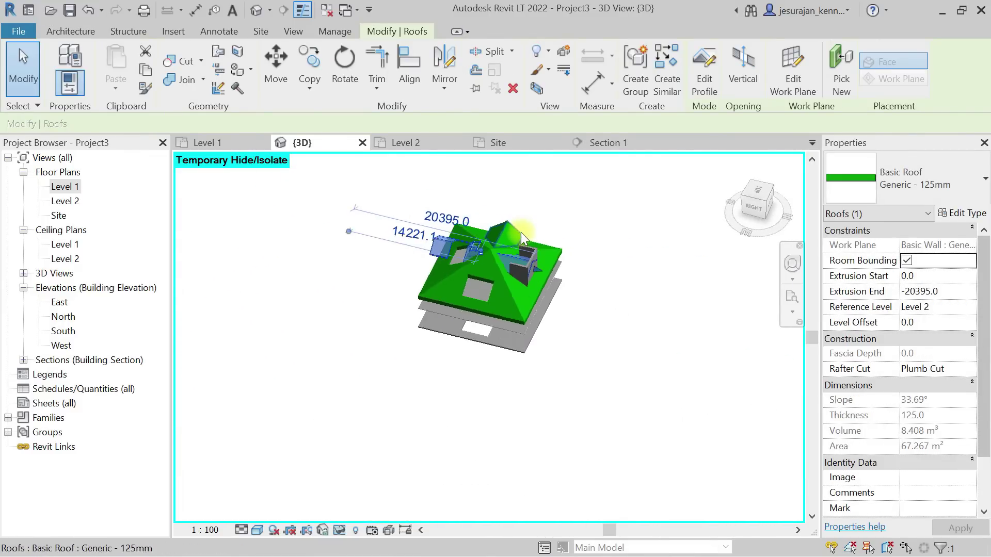
click(757, 190)
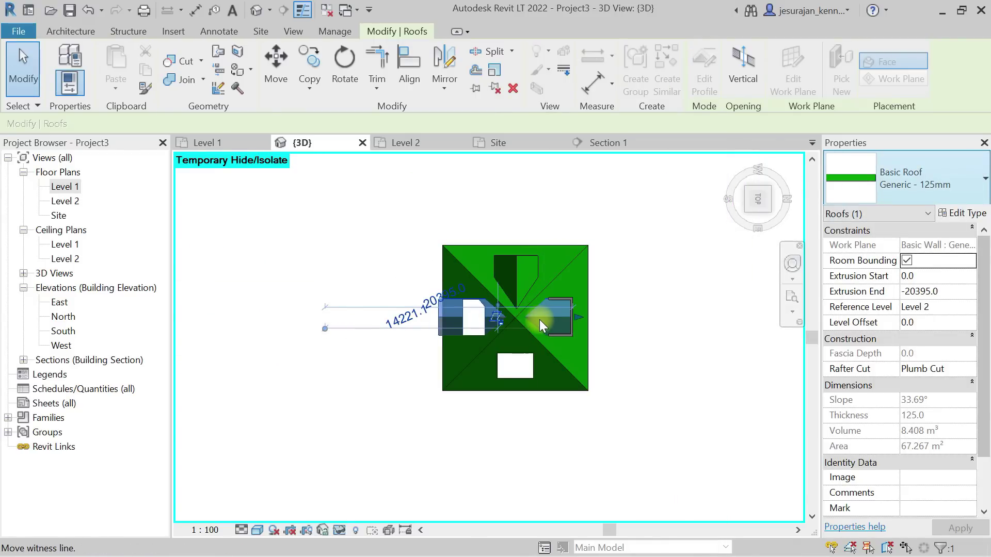
click(673, 320)
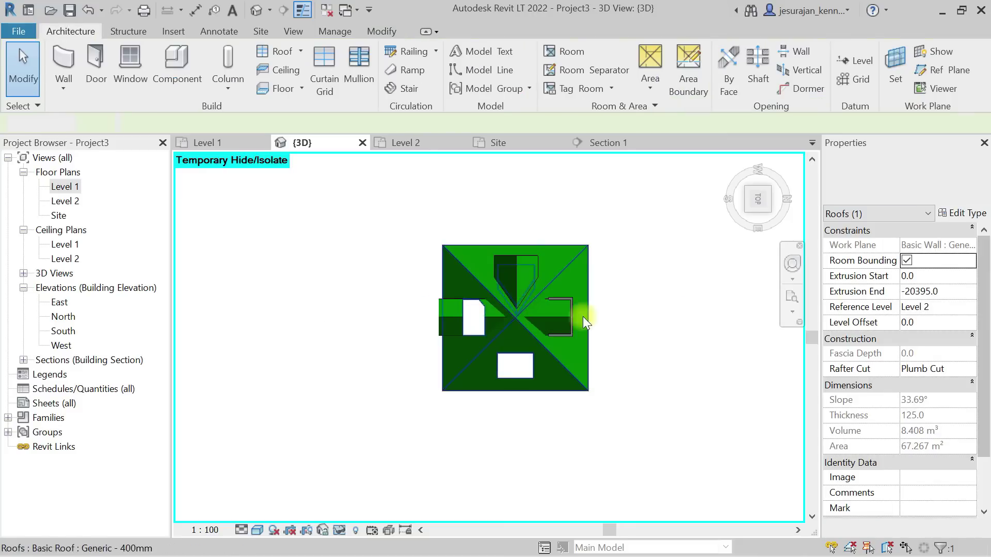
click(561, 315)
scroll(504, 310, up, 1)
scroll(504, 309, down, 1)
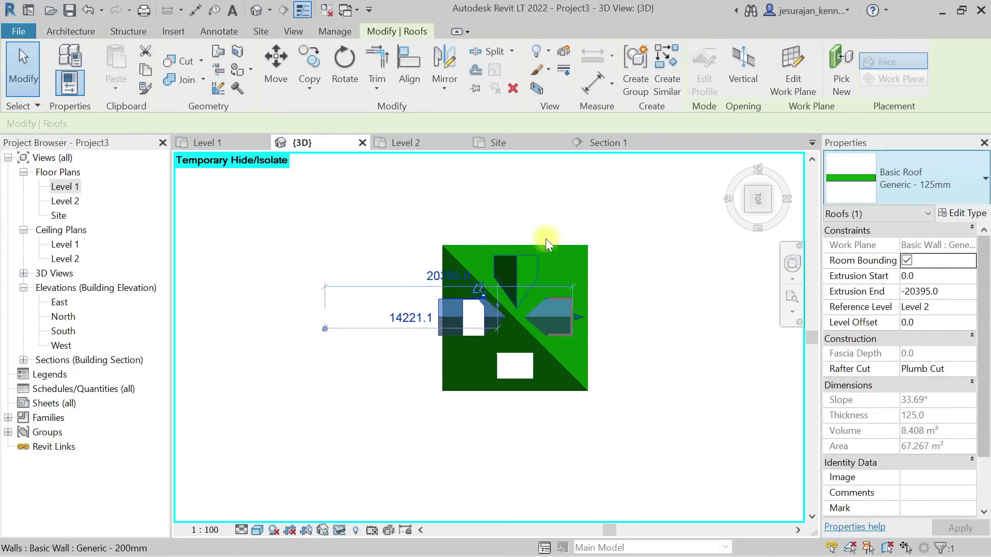
key(Escape)
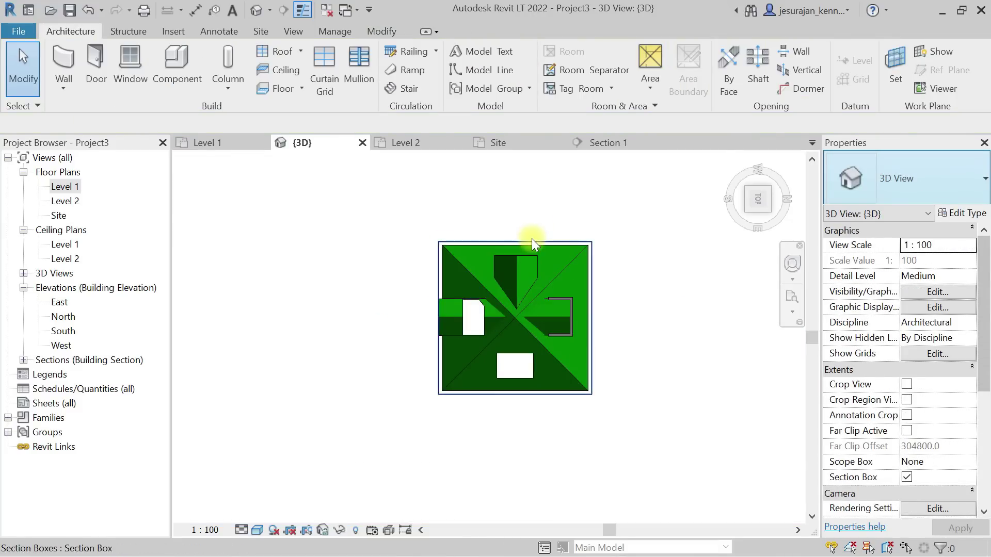
click(532, 239)
drag(433, 316, 238, 320)
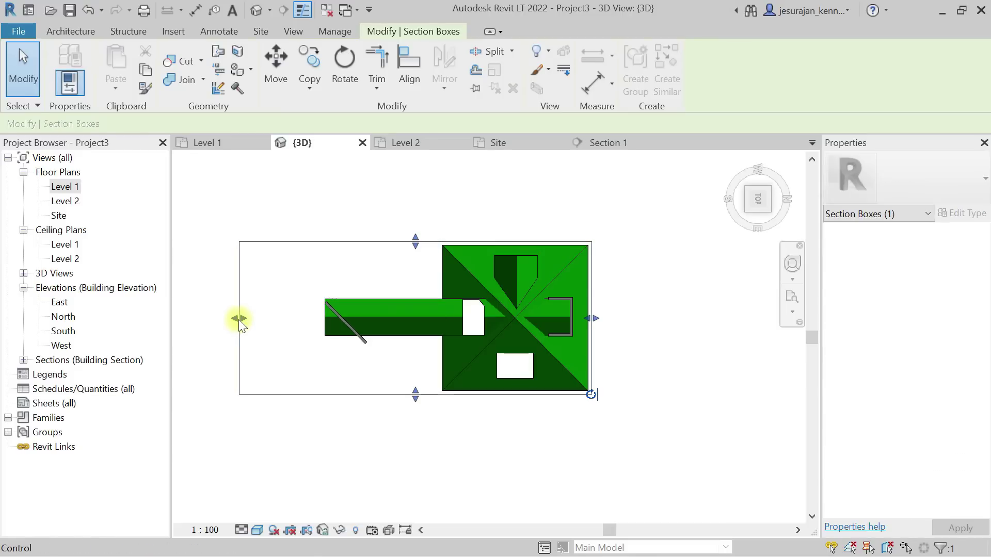
Step: Shorten the new dormer roof from its far end to an Extrusion End of -2000.0
click(333, 319)
drag(333, 320, 556, 322)
scroll(555, 322, up, 2)
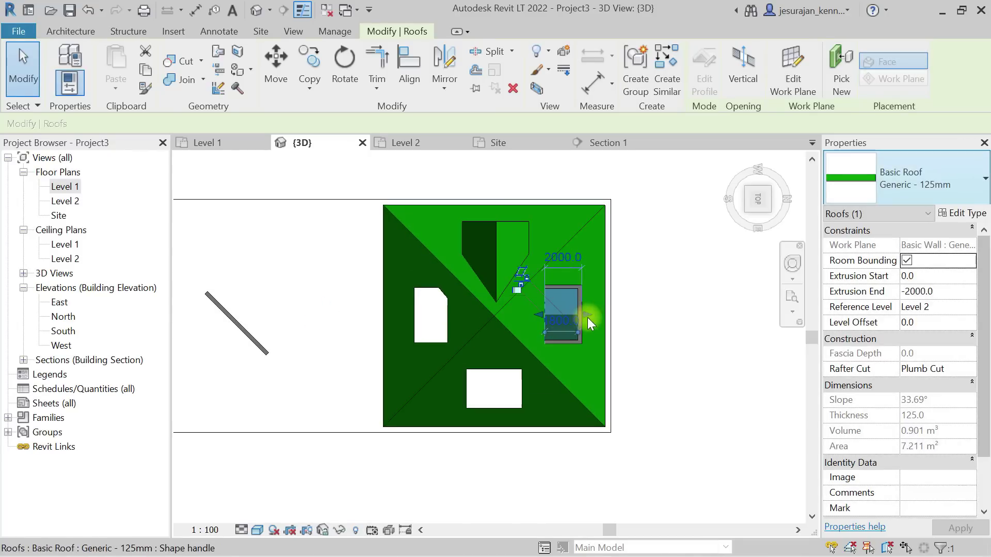
click(659, 320)
Step: Turn off the section box in the 3D view
shift+middle_drag(659, 320, 622, 289)
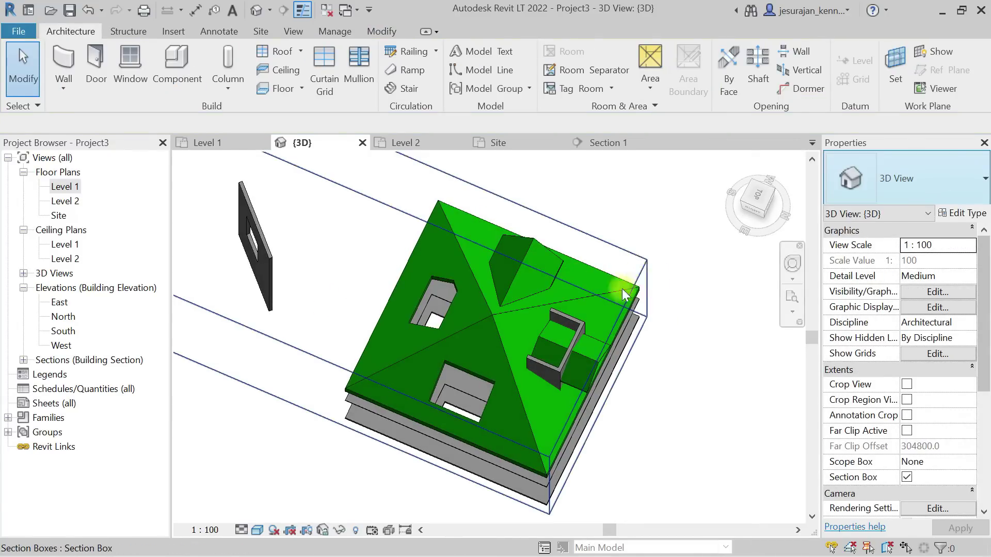
click(640, 268)
key(Escape)
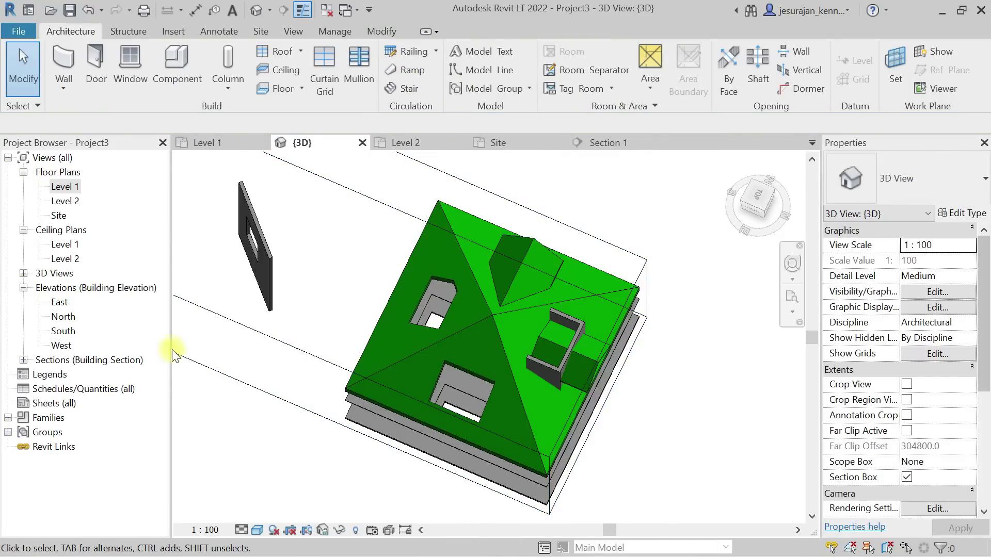
click(907, 477)
Step: Delete the separate second Generic - 400mm hip roof standing beside the roof with the dormer walls
shift+middle_drag(637, 365, 617, 327)
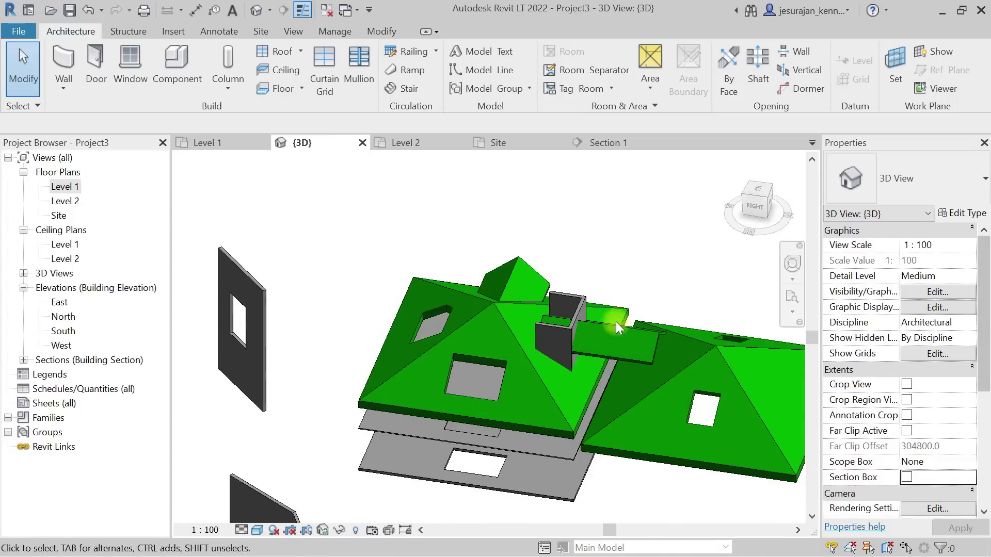
scroll(615, 321, down, 4)
click(670, 331)
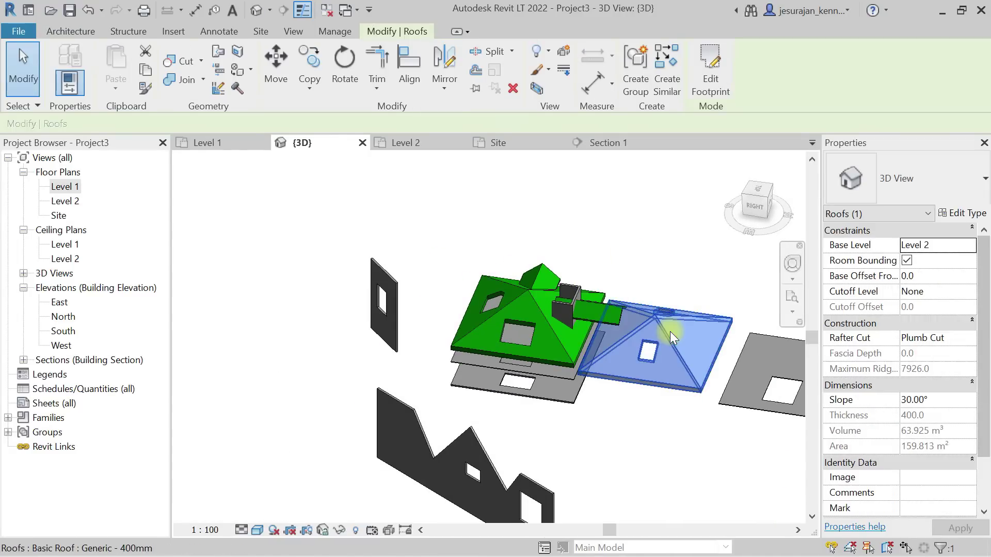
key(Delete)
scroll(656, 315, up, 5)
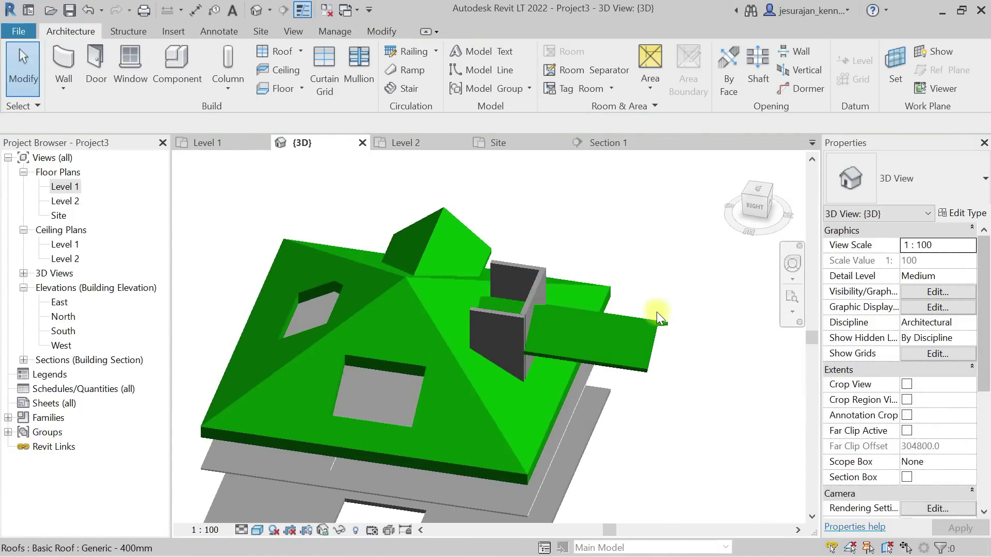
click(659, 324)
shift+middle_drag(659, 287, 681, 304)
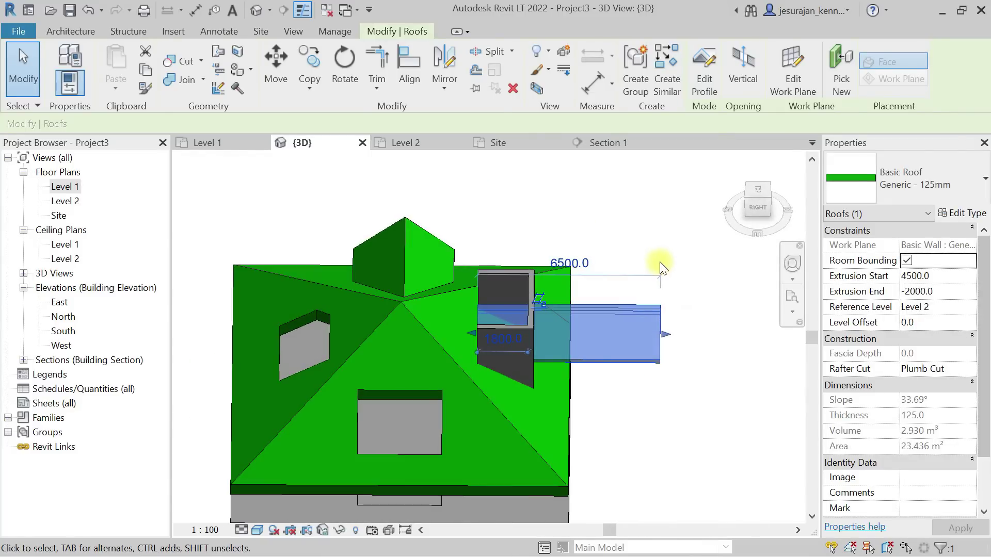
click(665, 268)
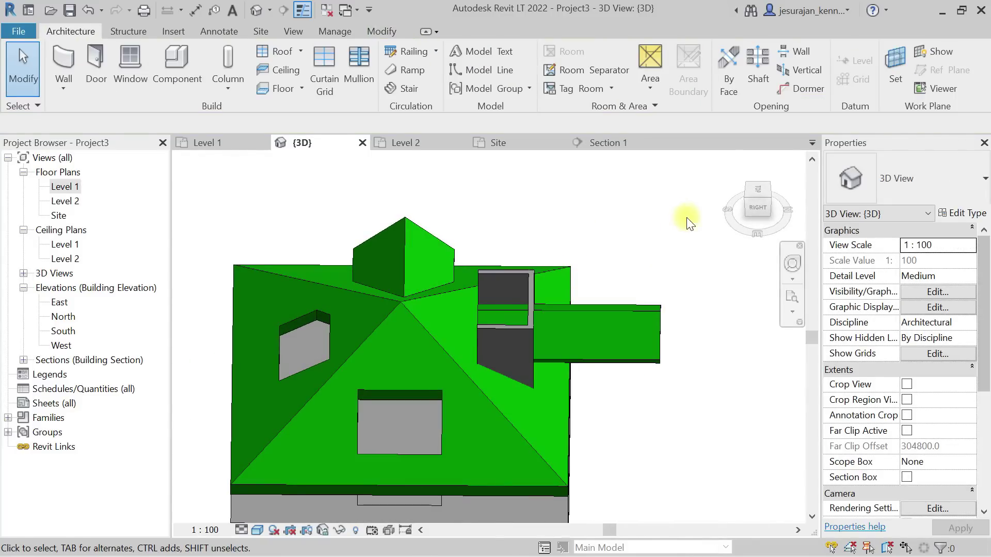
mouse_move(546, 283)
shift+middle_down()
mouse_move(579, 239)
mouse_move(606, 256)
mouse_move(591, 246)
shift+middle_up()
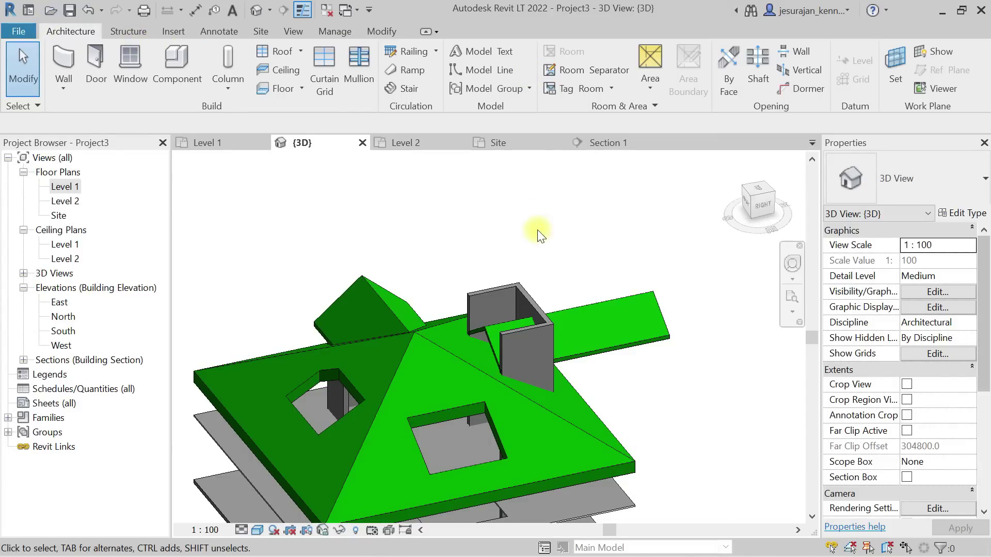
Step: Join the new dormer roof's inner end edge to the main hip roof's slope with Join/Unjoin Roof
click(382, 31)
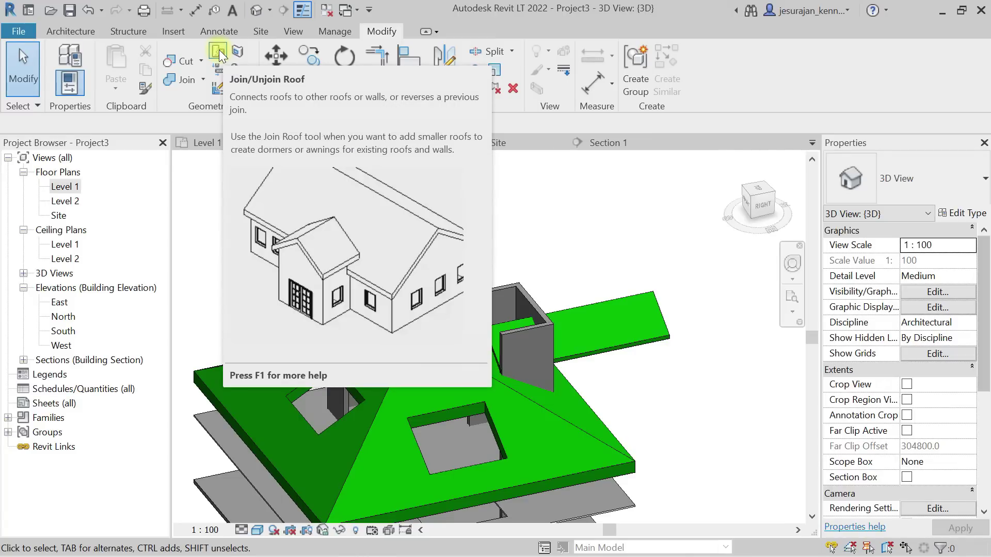
click(218, 49)
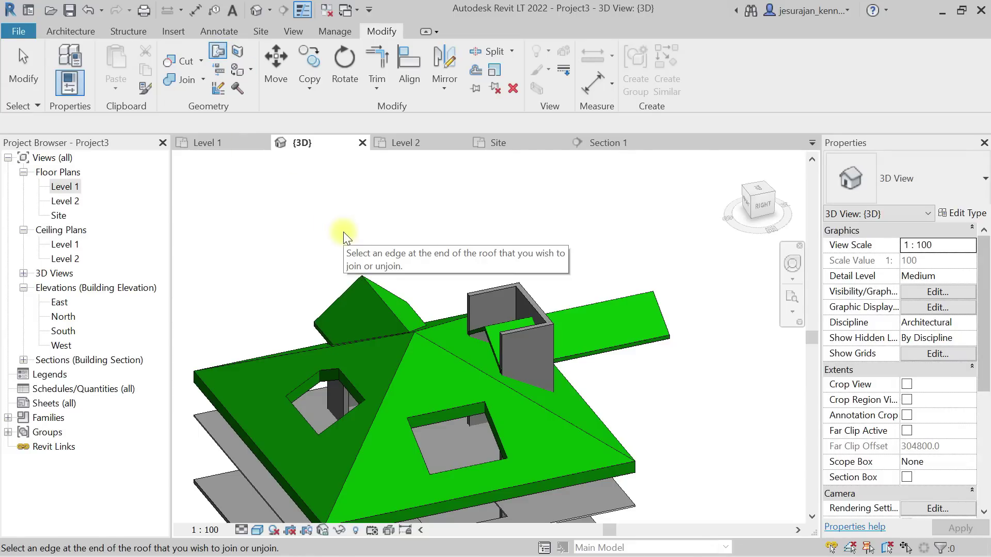
click(485, 336)
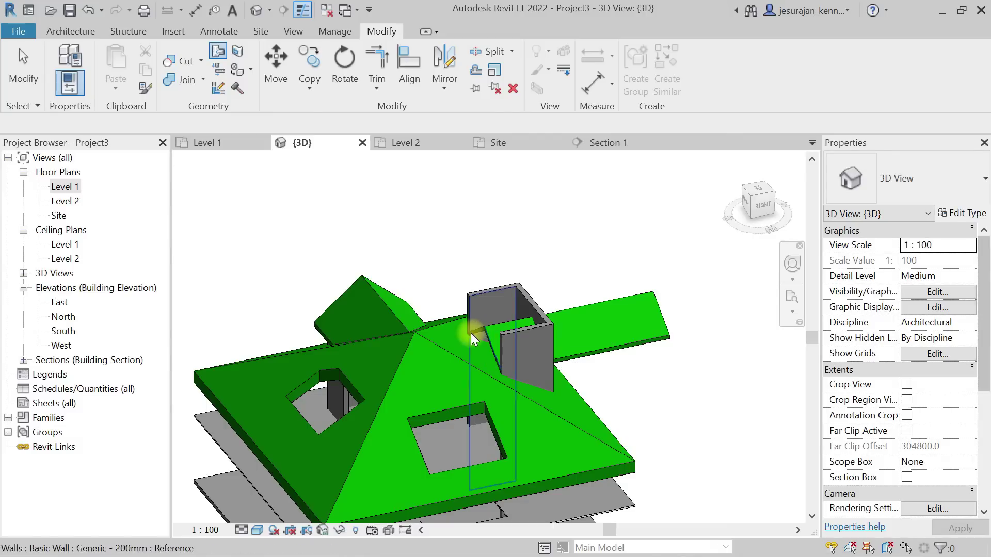
click(442, 327)
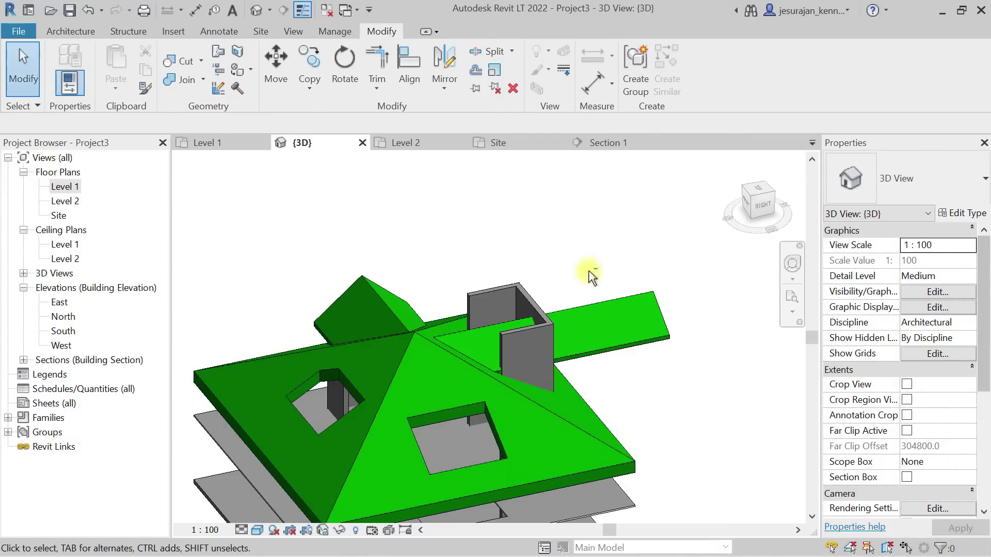
Step: Undo the last roof join
shift+middle_drag(592, 272, 592, 351)
scroll(575, 367, up, 4)
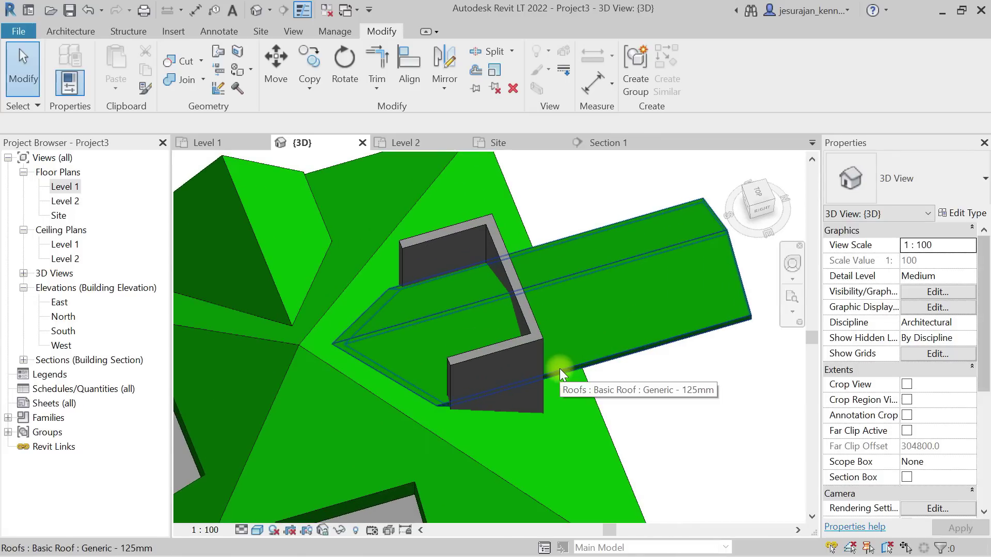
scroll(559, 368, up, 2)
scroll(560, 369, down, 2)
key(ctrl+z)
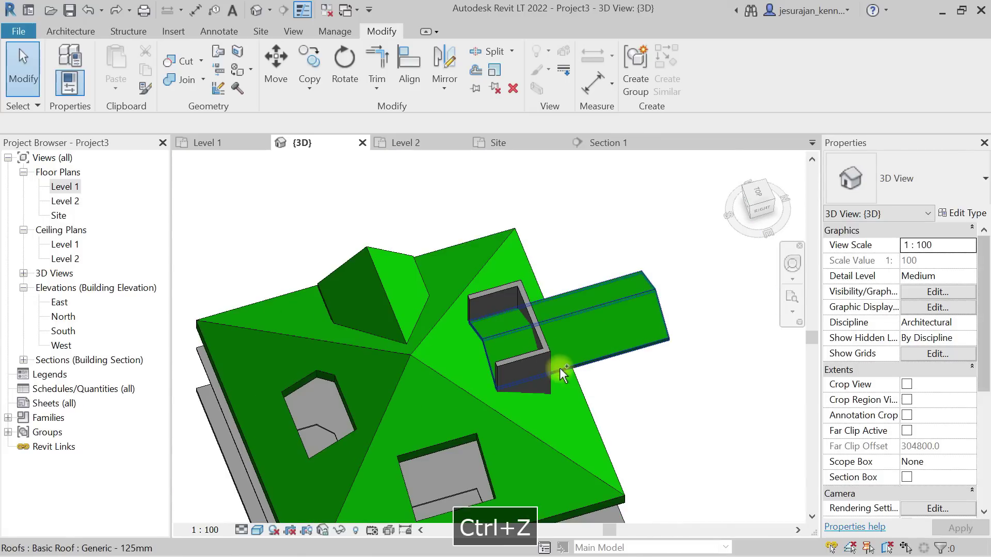
Step: Connect the dormer roof to the main roof again with Join/Unjoin Roof, using its inner end edge and the adjacent slope face
scroll(528, 361, up, 3)
scroll(528, 360, up, 4)
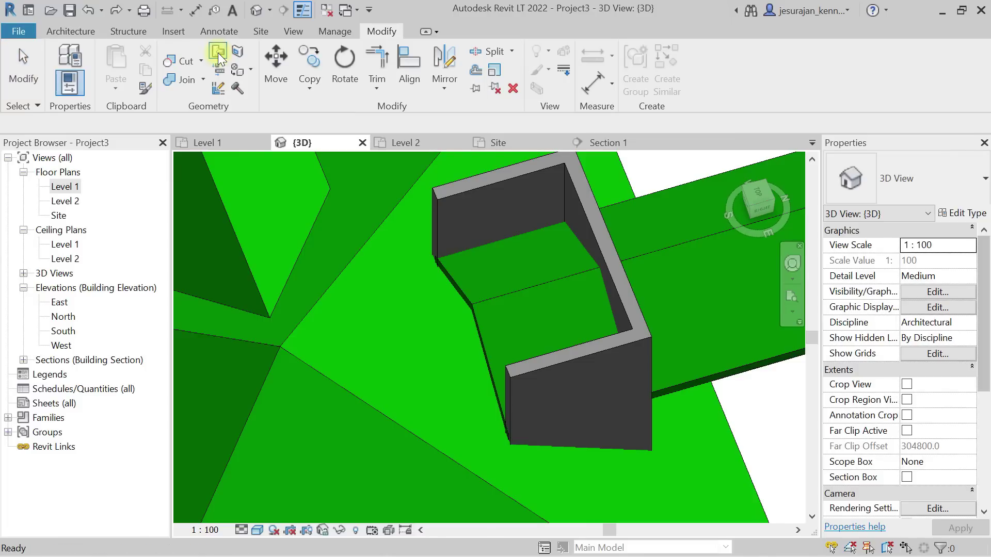
click(452, 278)
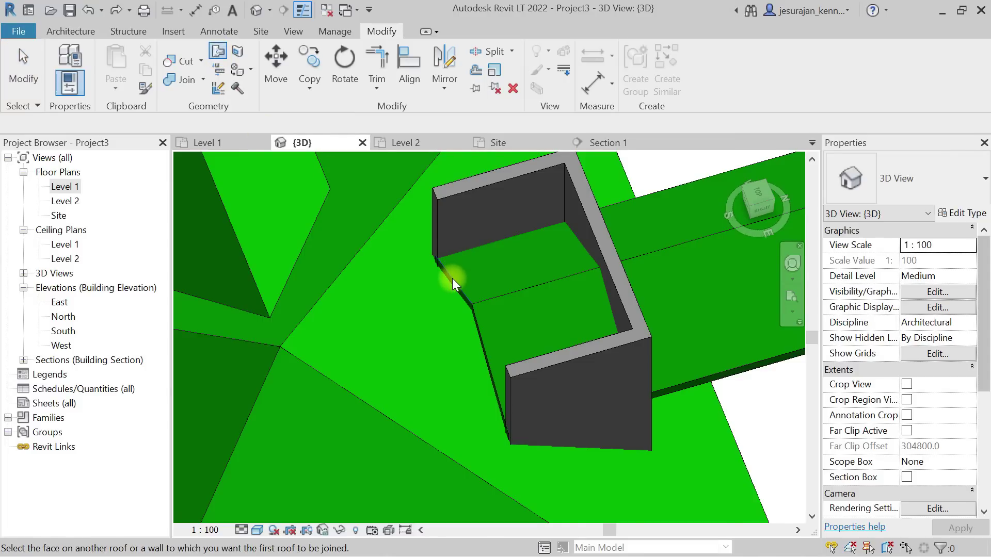
click(358, 258)
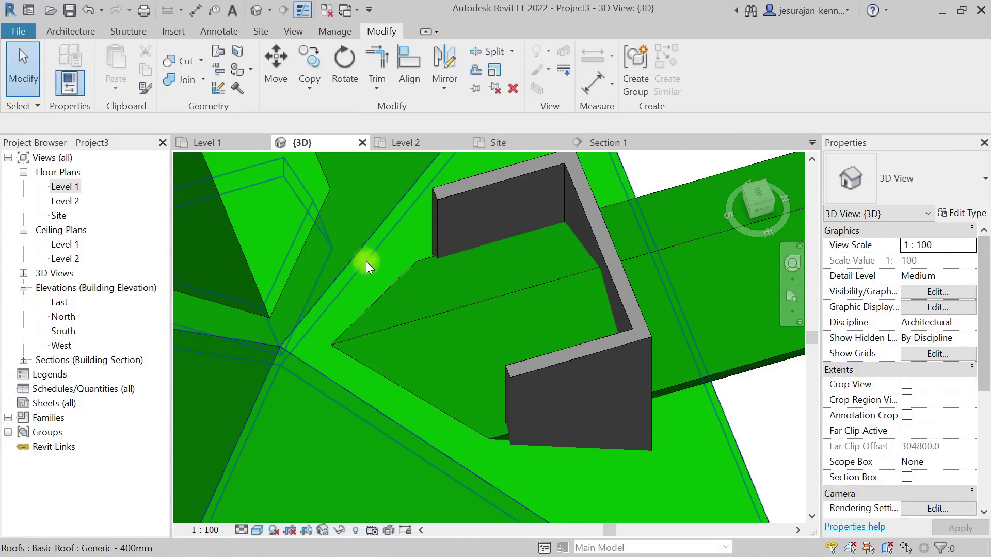
Step: Shorten the joined dormer roof's outer end to just beyond the front dormer wall, at an Extrusion Start of about 450
scroll(419, 284, down, 3)
scroll(419, 283, down, 3)
shift+middle_drag(475, 302, 427, 214)
scroll(427, 214, up, 3)
scroll(428, 215, up, 1)
scroll(586, 320, down, 2)
key(Escape)
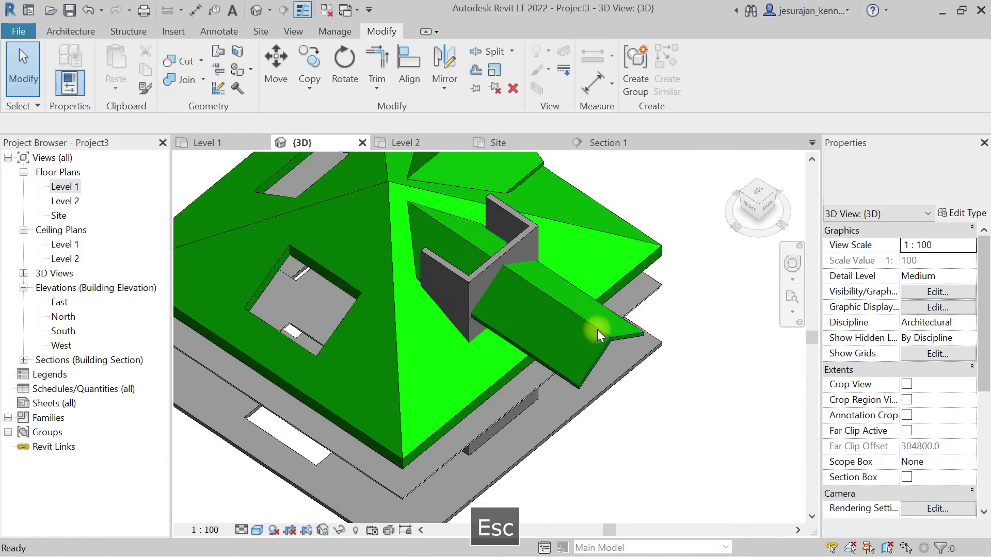
click(584, 301)
shift+middle_drag(584, 302, 645, 288)
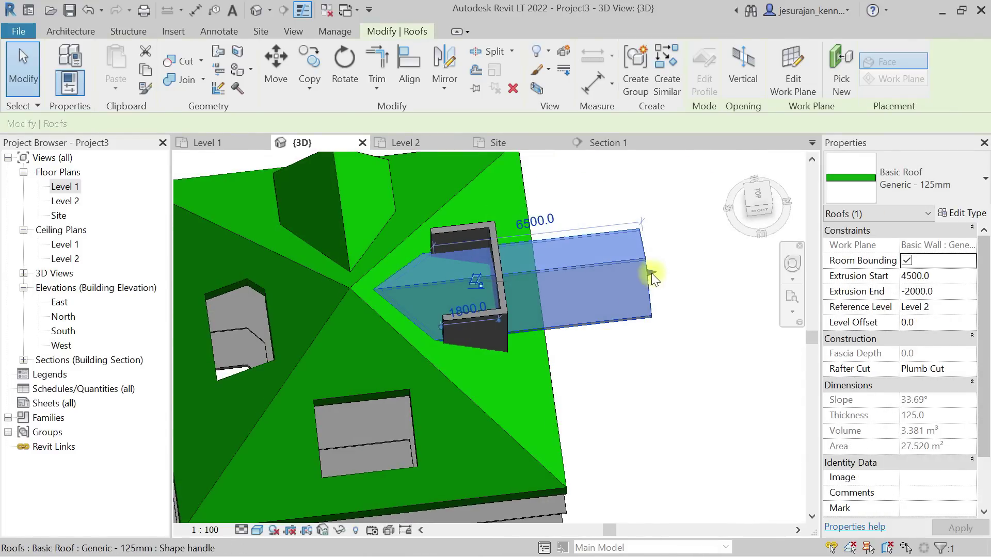
drag(566, 278, 510, 277)
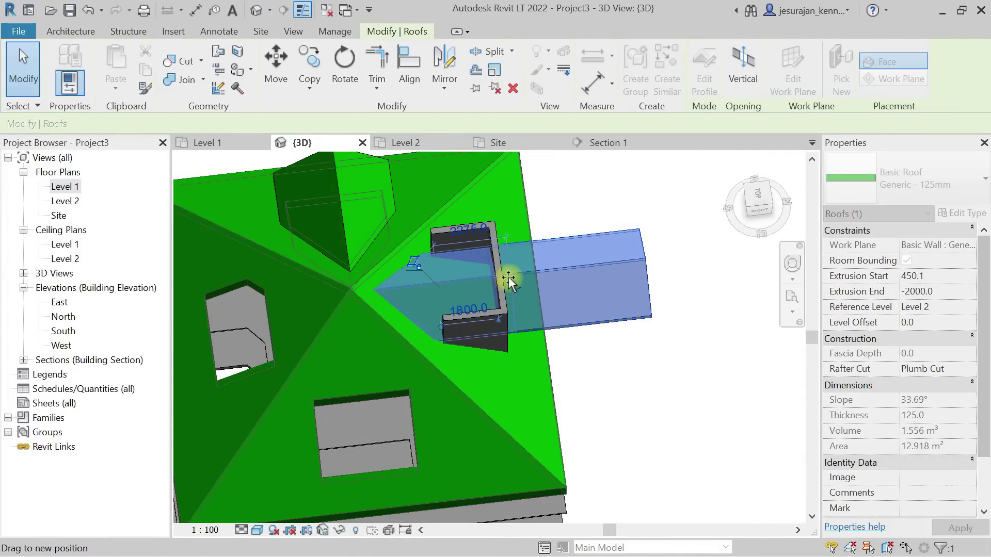
click(595, 323)
Step: Temporarily hide the chain of three dormer walls to examine the dormer roof on the main roof, and restore them
shift+middle_drag(594, 327, 436, 334)
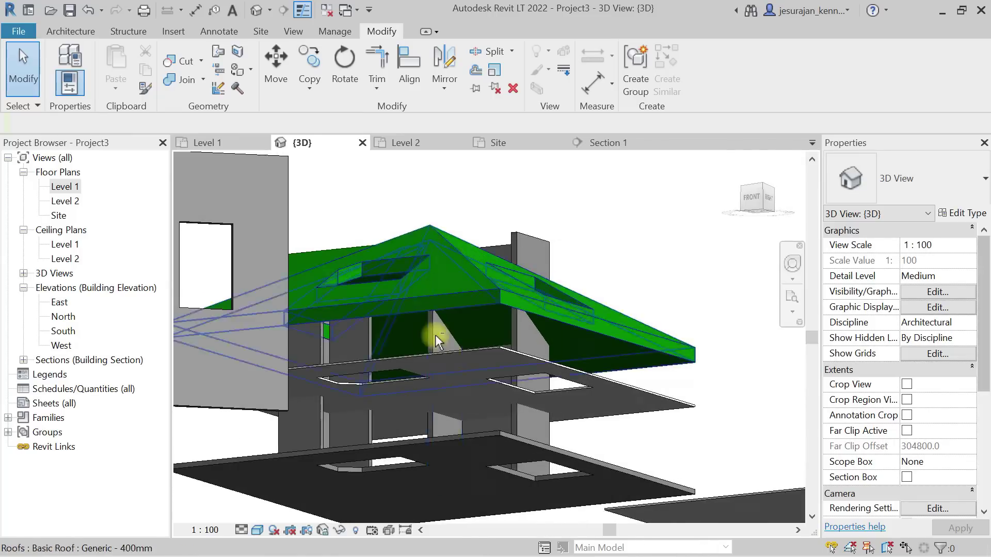
scroll(513, 321, up, 3)
shift+middle_drag(513, 321, 427, 284)
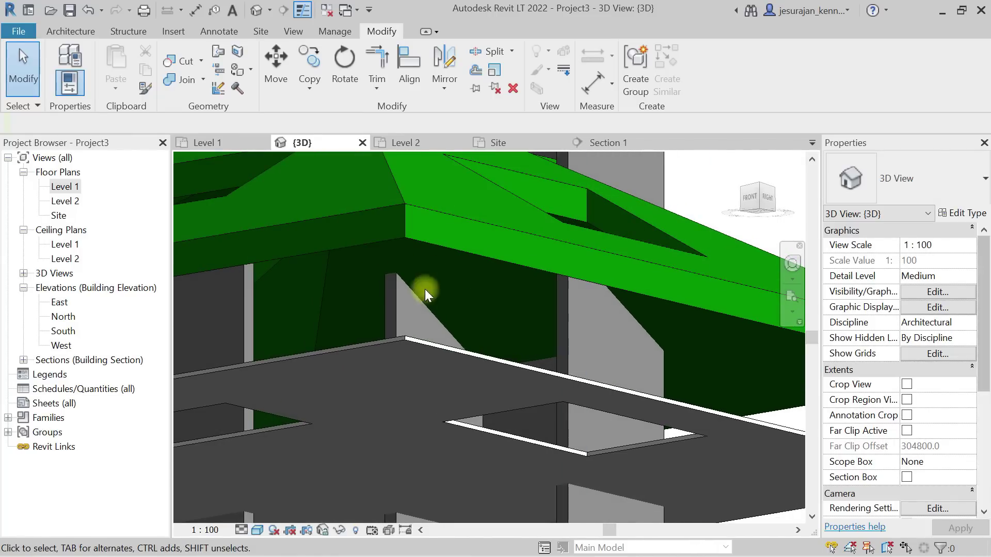
shift+middle_drag(443, 308, 385, 323)
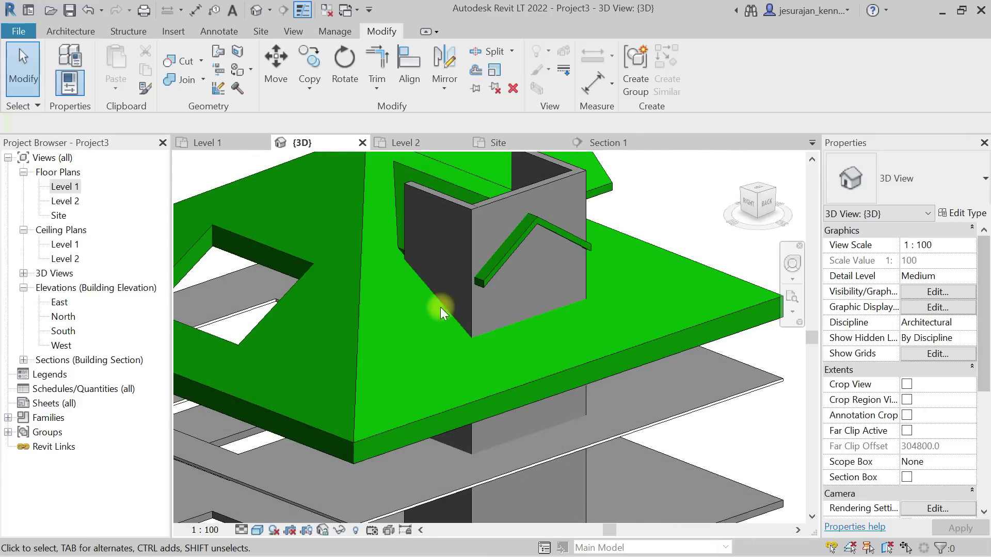
key(Tab)
click(467, 212)
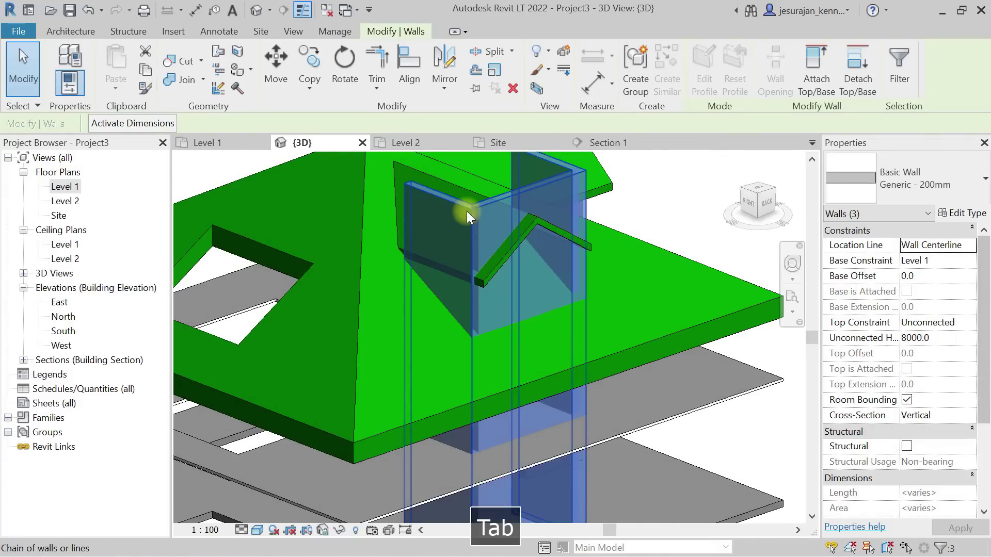
key(c)
shift+middle_drag(467, 221, 506, 278)
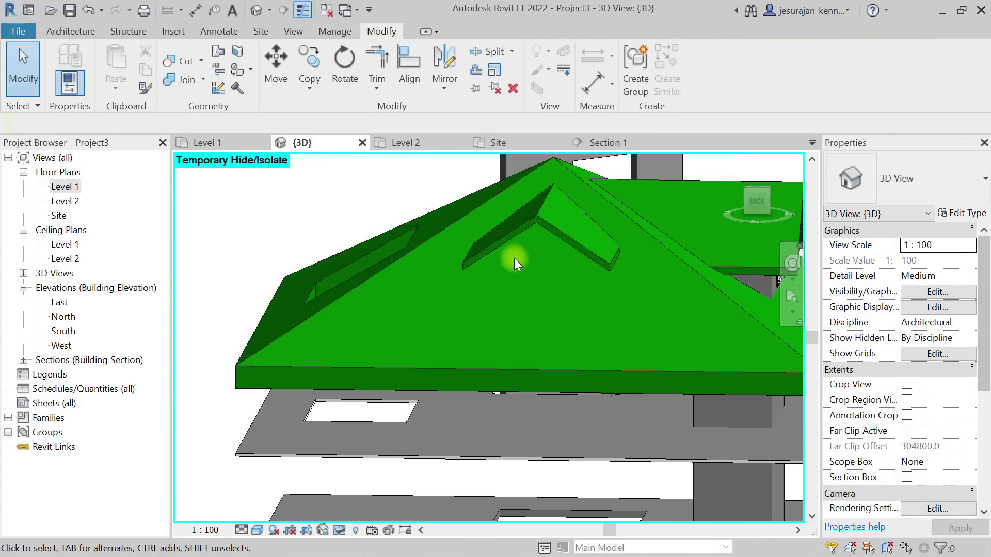
key(Escape)
key(h)
key(r)
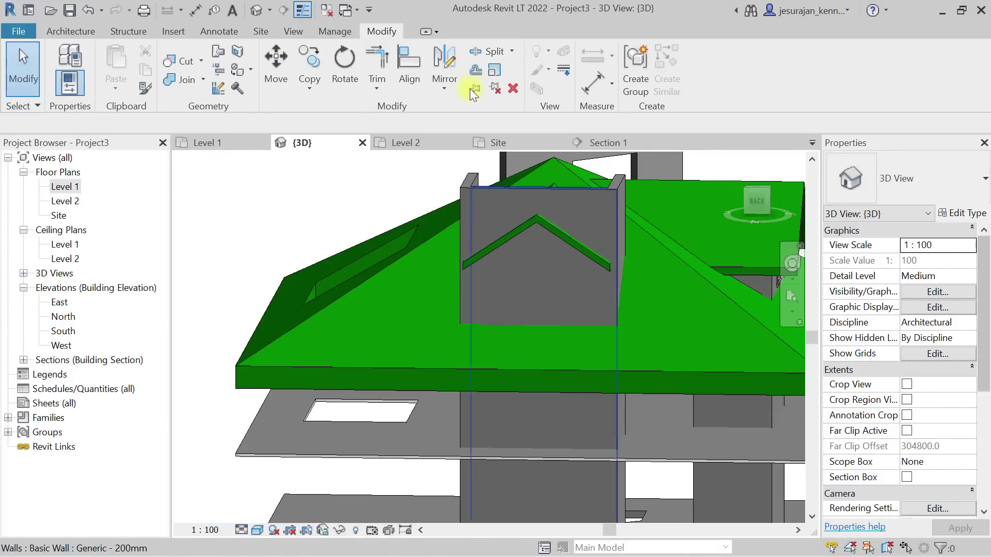
Step: Start a dormer opening in the main hip roof and pick the joined dormer roof as its first boundary
click(76, 30)
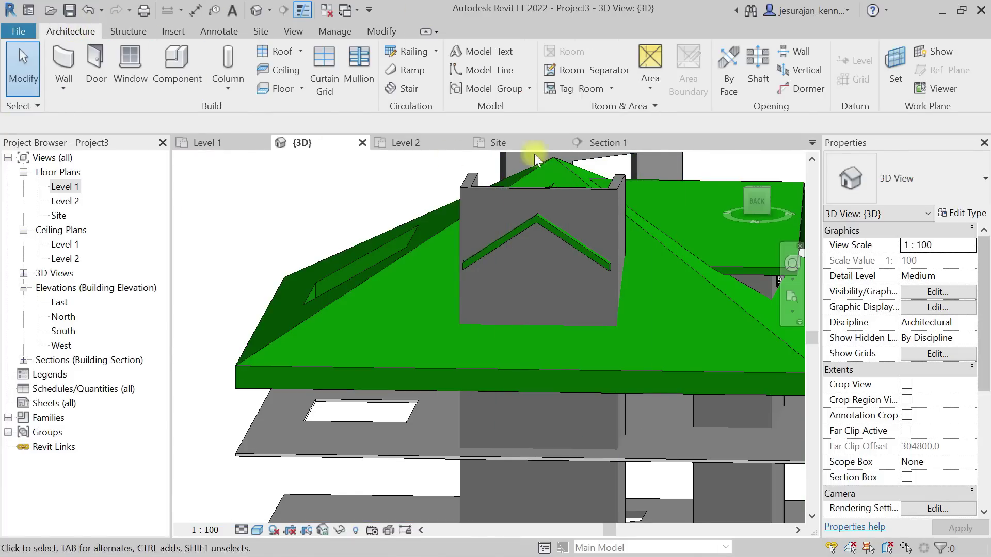
click(801, 89)
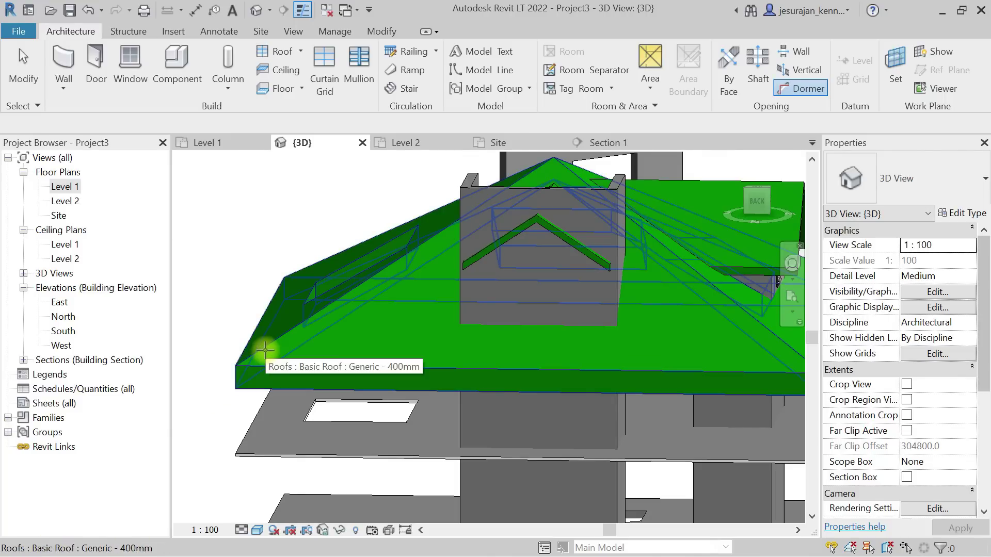
click(265, 351)
shift+middle_drag(508, 263, 516, 292)
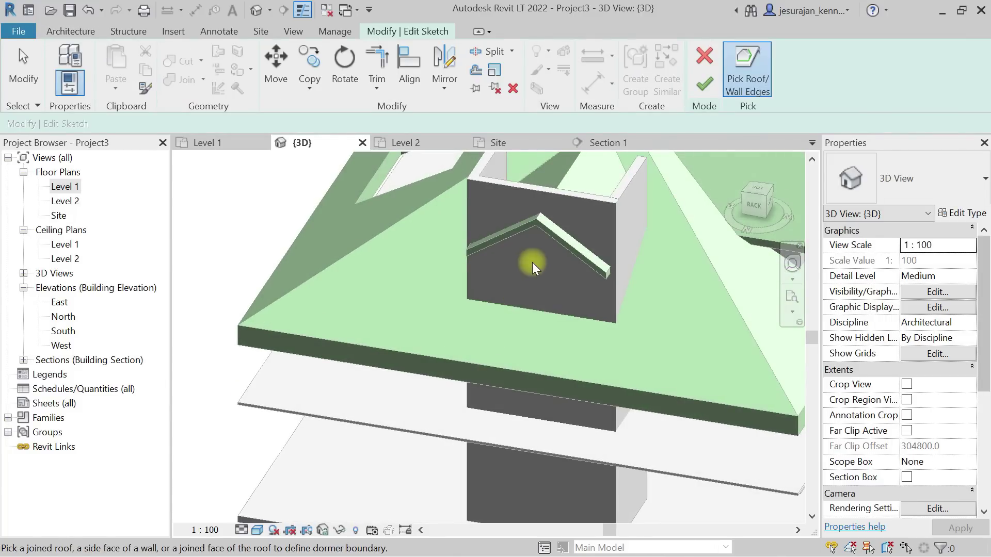
click(547, 236)
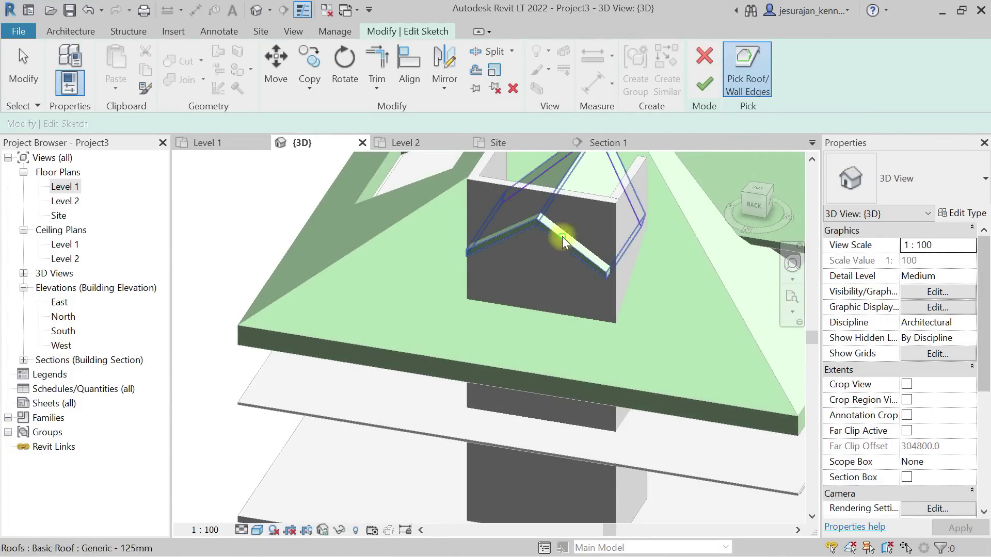
shift+middle_drag(547, 236, 552, 335)
scroll(549, 333, up, 5)
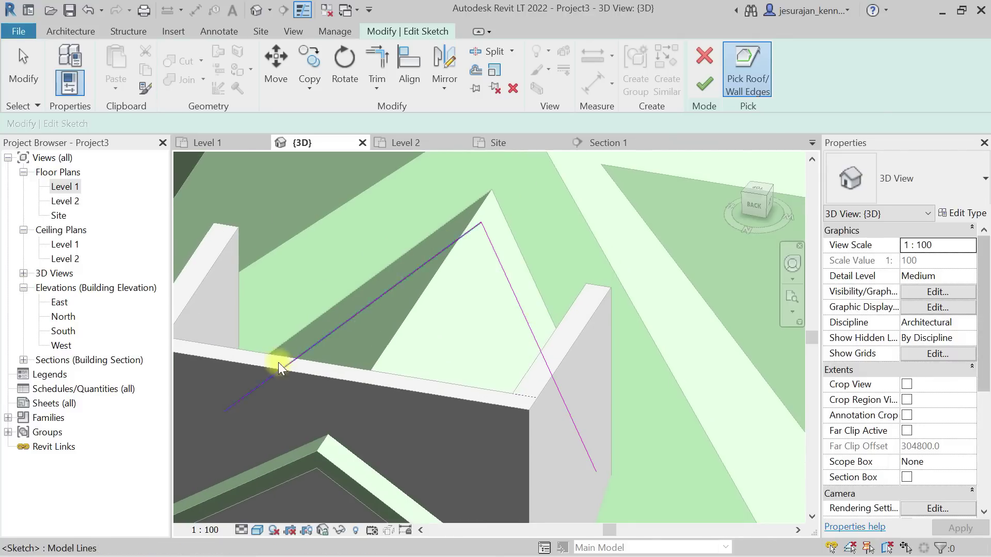
Step: Add the faces of the two side dormer walls and the front dormer wall to the dormer opening boundary
scroll(544, 164, down, 4)
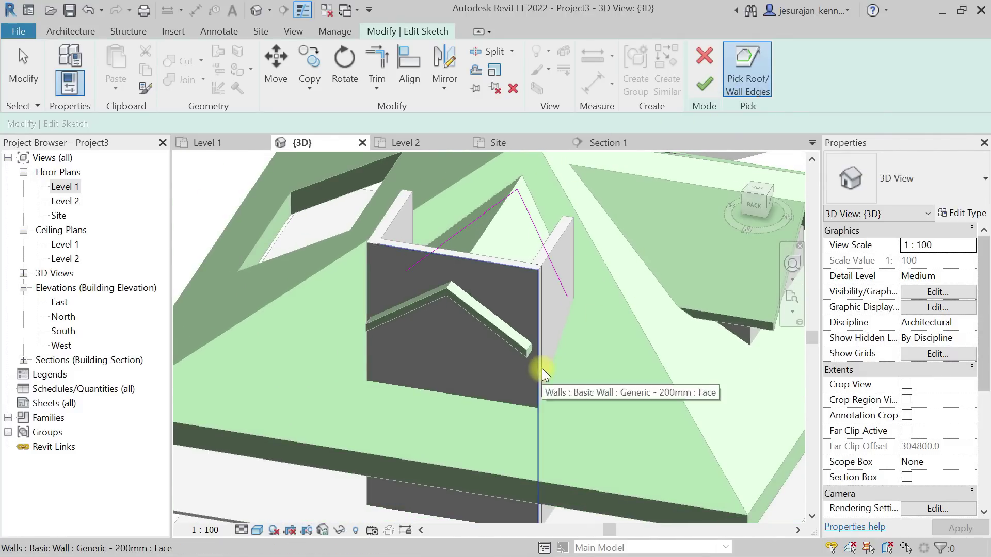
click(547, 271)
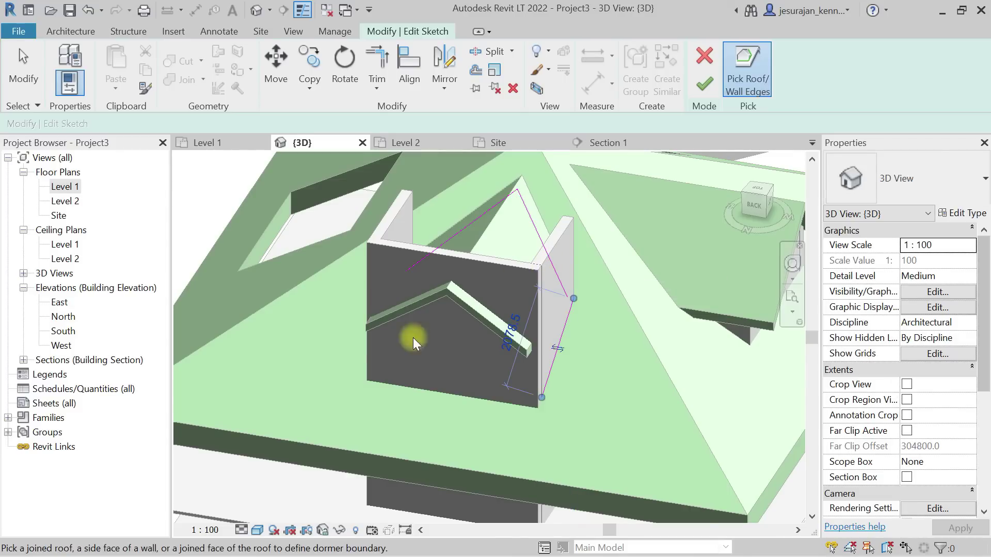
click(363, 345)
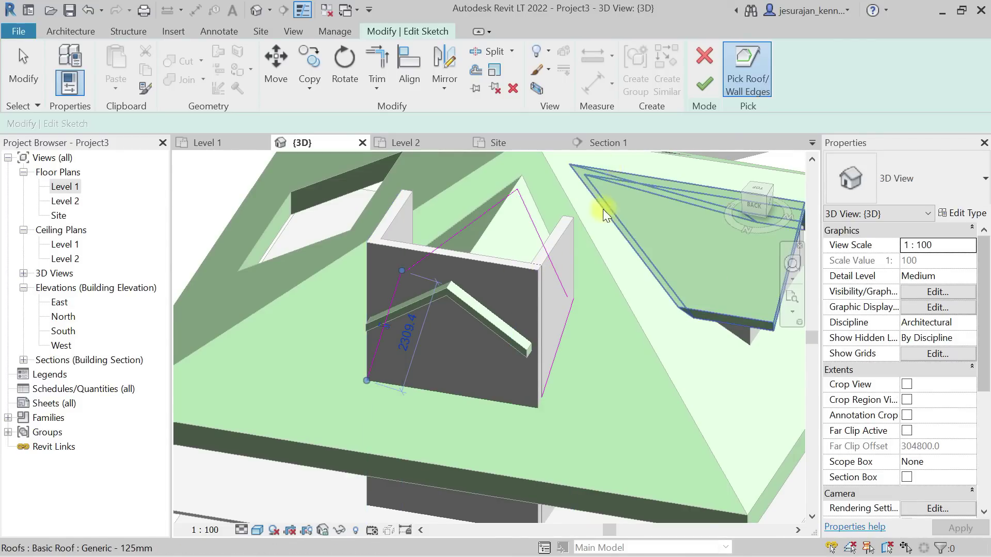
click(492, 264)
key(Escape)
key(Escape)
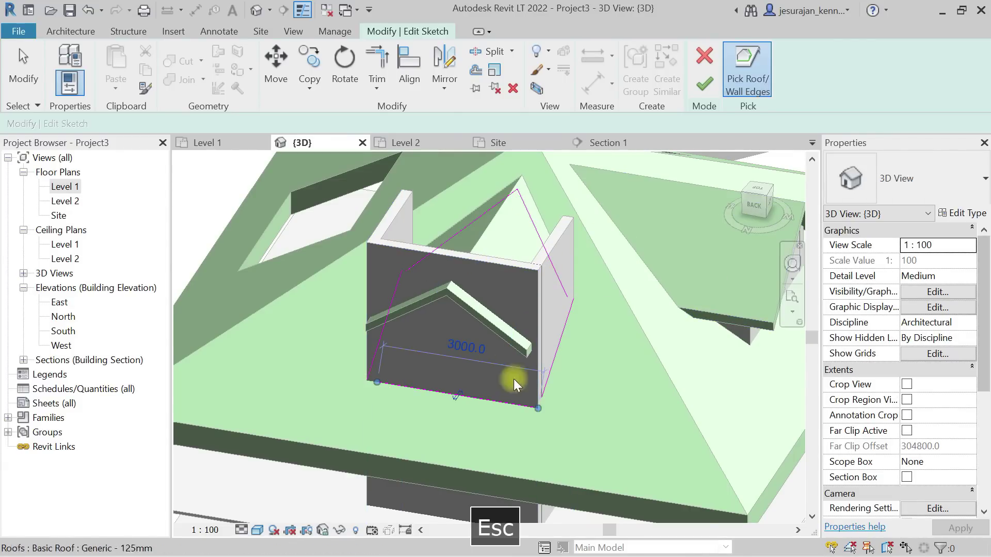
Step: Trim the side wall lines and dormer roof lines to shared corners and finish the dormer opening sketch
click(565, 317)
click(561, 281)
click(414, 265)
click(391, 295)
click(704, 84)
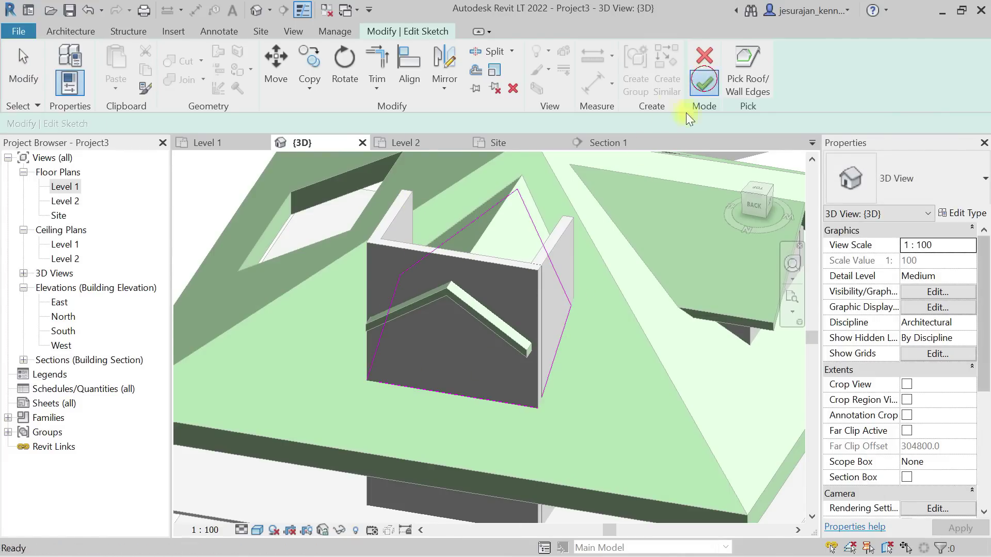
Step: Temporarily hide the chain of three dormer walls to examine the finished dormer opening, and restore the walls
key(Tab)
click(531, 265)
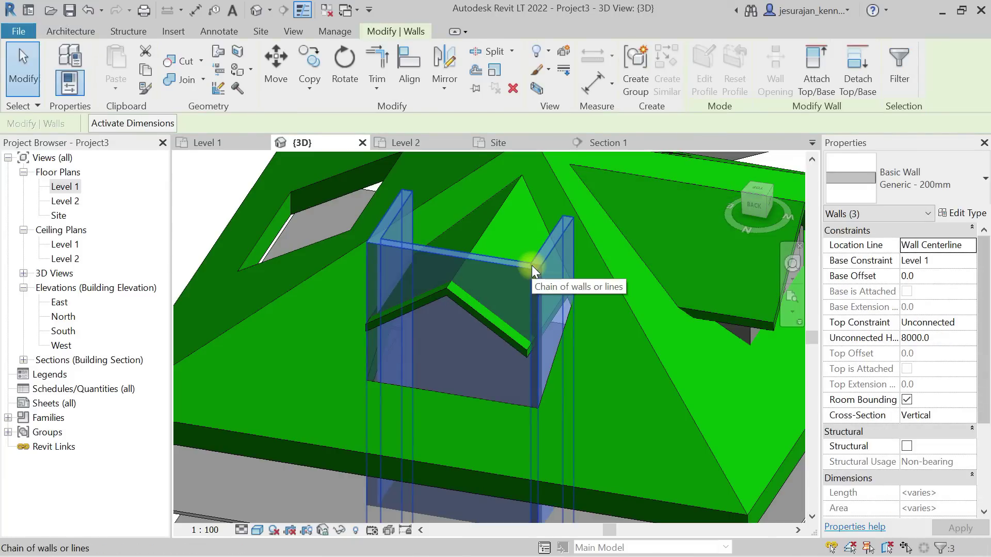
key(h)
key(h)
shift+middle_drag(531, 266, 466, 383)
key(Escape)
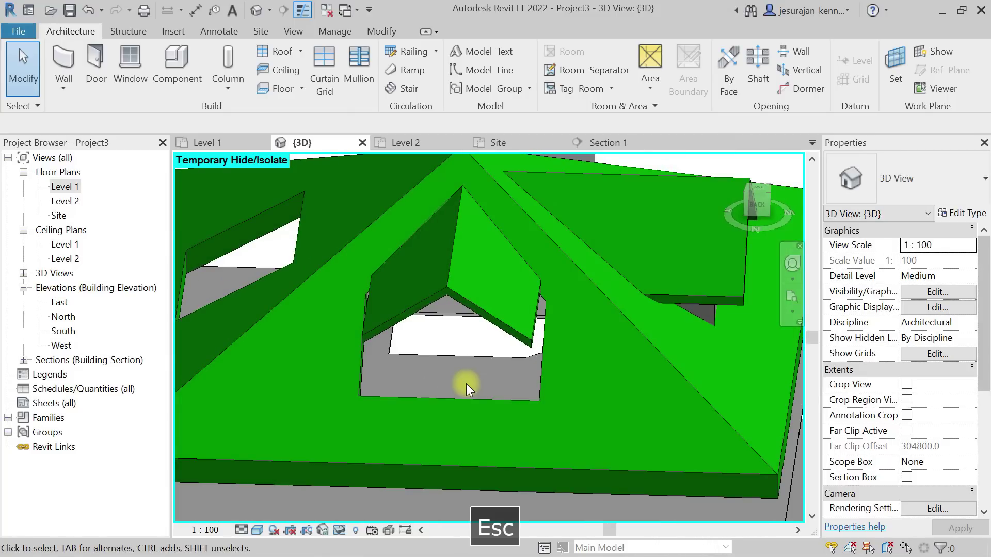
key(h)
key(r)
Step: Edit the dormer roof's profile in the back view, extending both sloped lines past the side walls to a length of 2100 each
key(Tab)
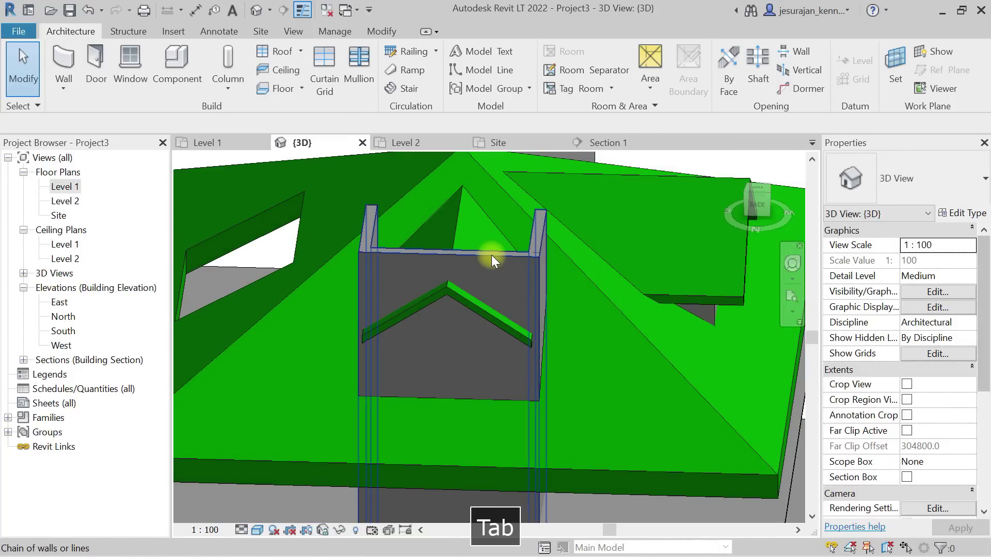
click(491, 255)
shift+middle_drag(504, 287, 597, 352)
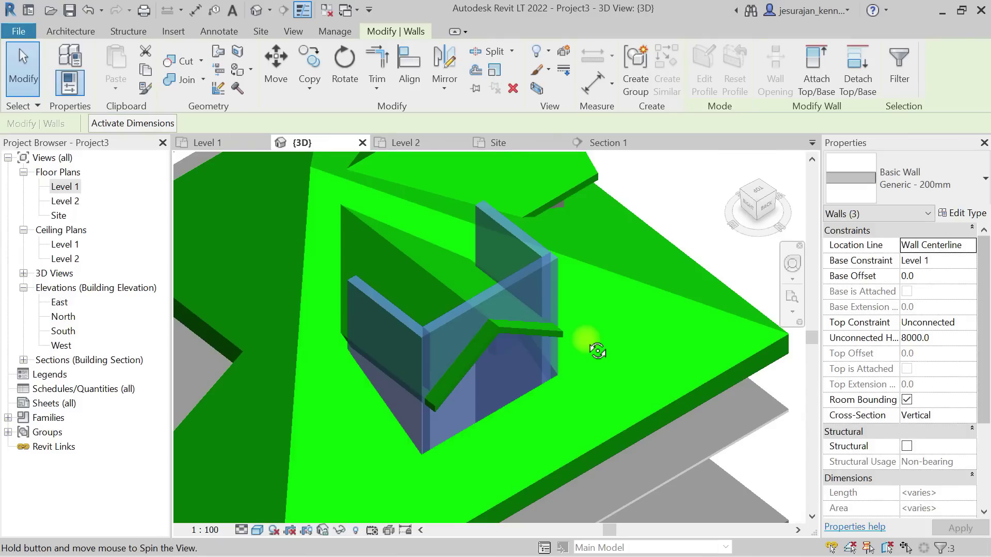
click(552, 328)
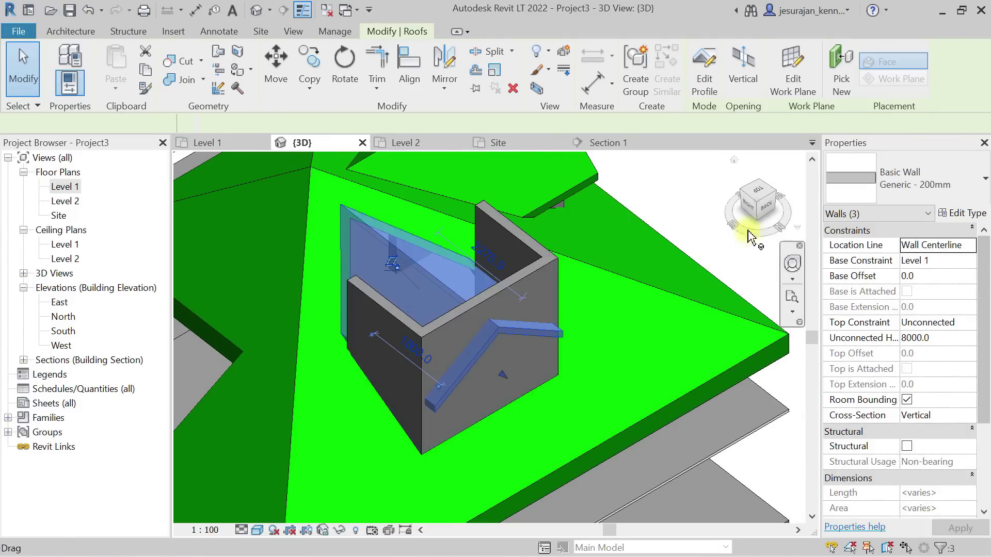
click(768, 213)
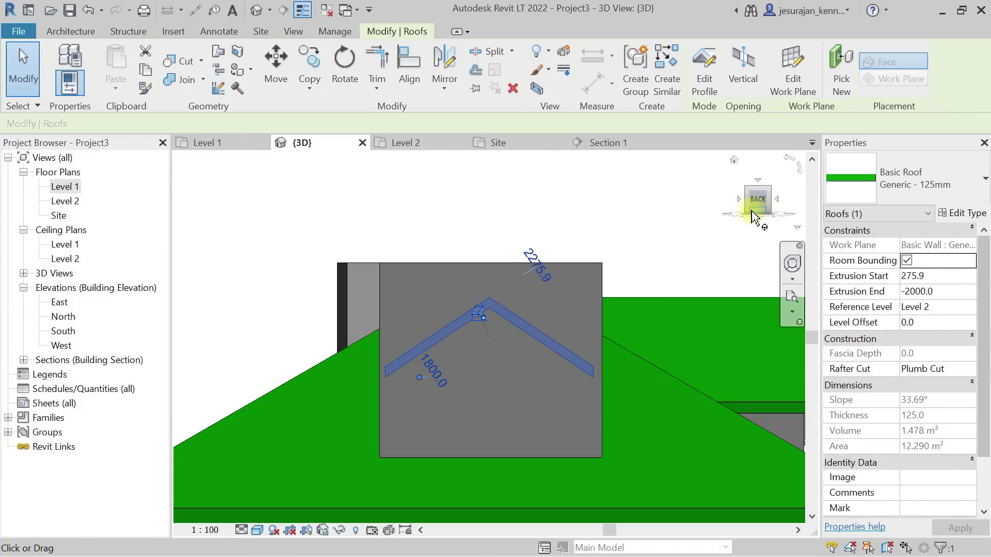
click(721, 72)
click(435, 336)
drag(374, 372, 368, 377)
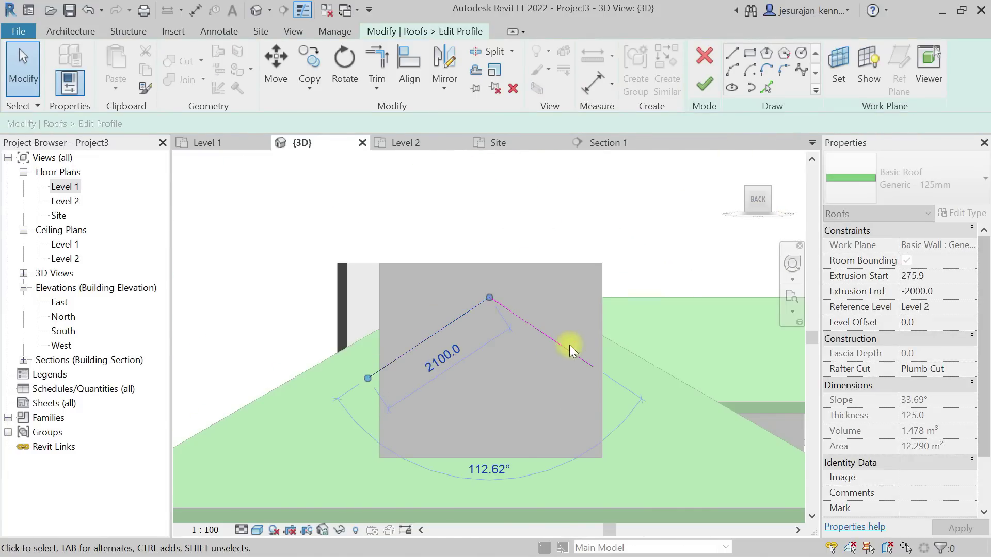
click(593, 365)
drag(596, 364, 610, 377)
key(Escape)
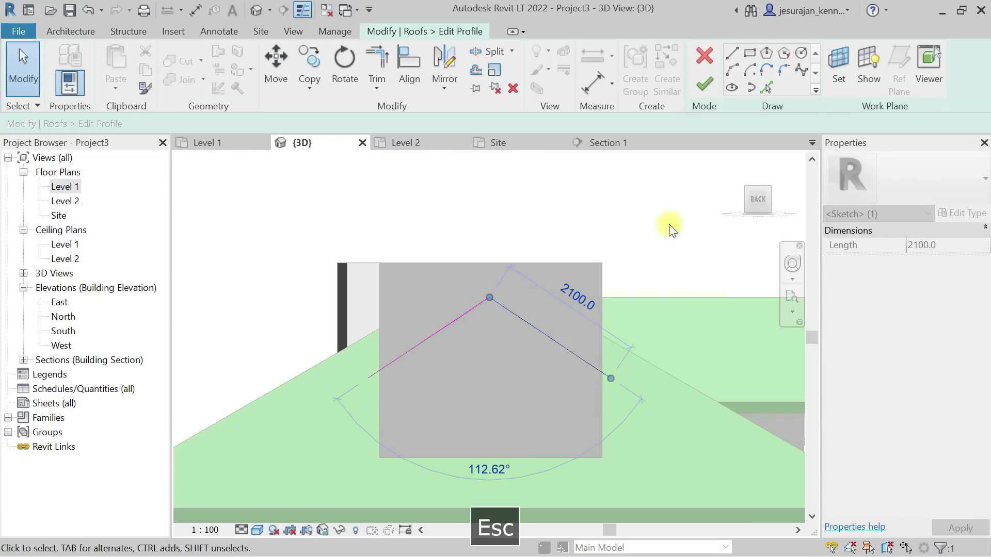
click(704, 83)
Step: Attach the tops of the three chained dormer walls to the dormer roof
shift+middle_drag(509, 243, 596, 393)
key(Escape)
key(Tab)
click(603, 320)
click(815, 78)
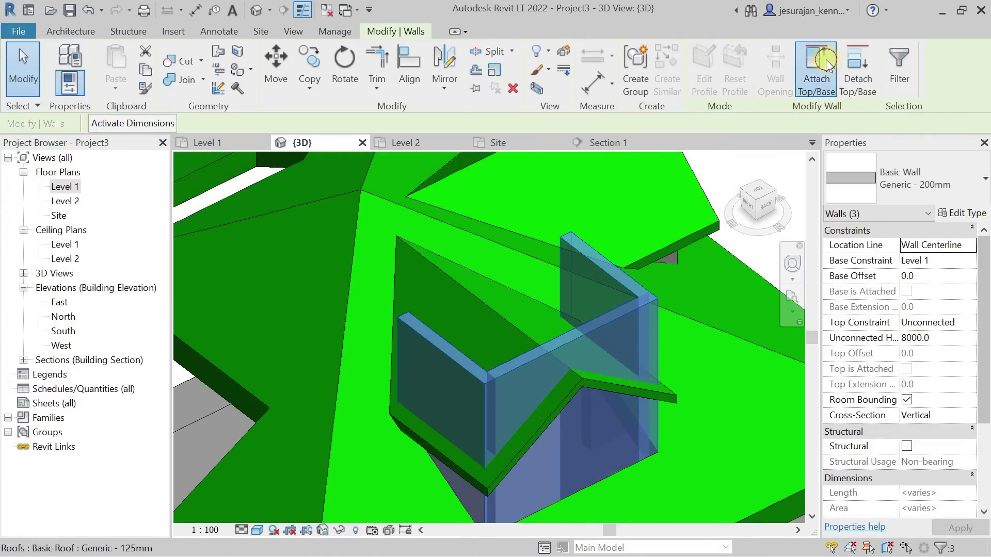
click(635, 389)
key(Escape)
key(Escape)
Step: Place a 600 x 1100mm double-hung window in the front dormer wall beneath the gable
mouse_move(567, 318)
shift+middle_down()
mouse_move(580, 352)
mouse_move(640, 316)
mouse_move(573, 281)
mouse_move(578, 307)
shift+middle_up()
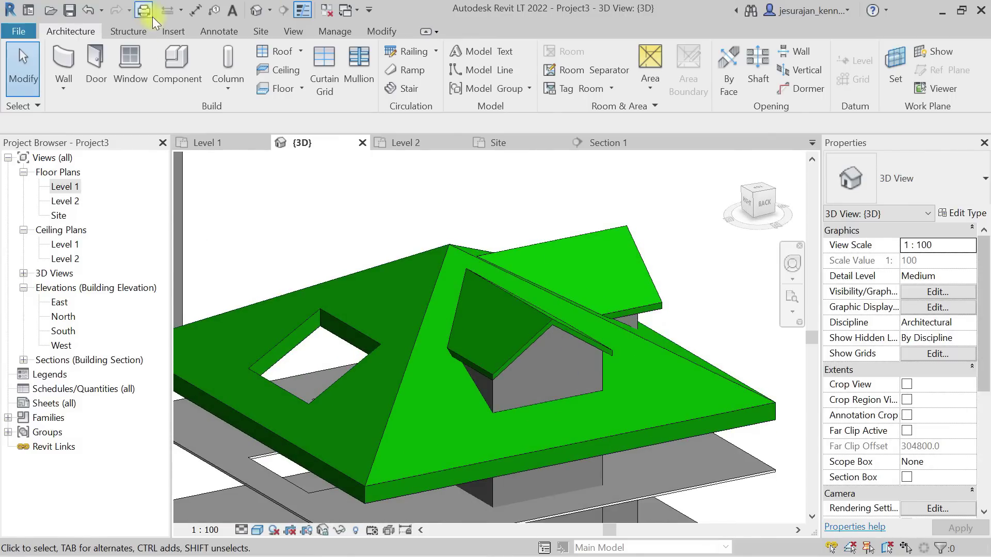
click(130, 61)
click(546, 372)
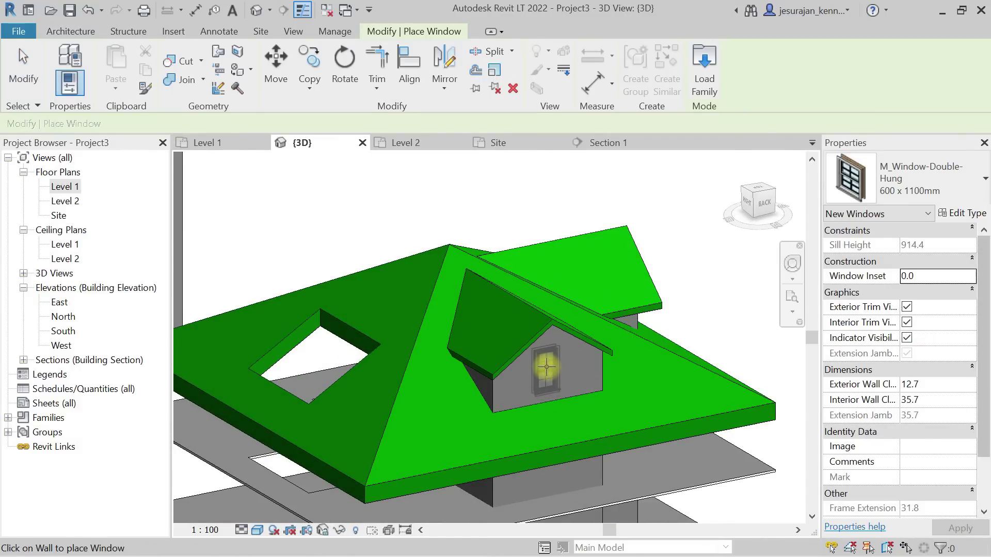
key(Escape)
Step: Cut a rectangular vertical opening of about 2100 by 3500 mm in the ceiling with two existing openings, near its far edge
shift+middle_drag(596, 358, 657, 336)
scroll(482, 381, down, 5)
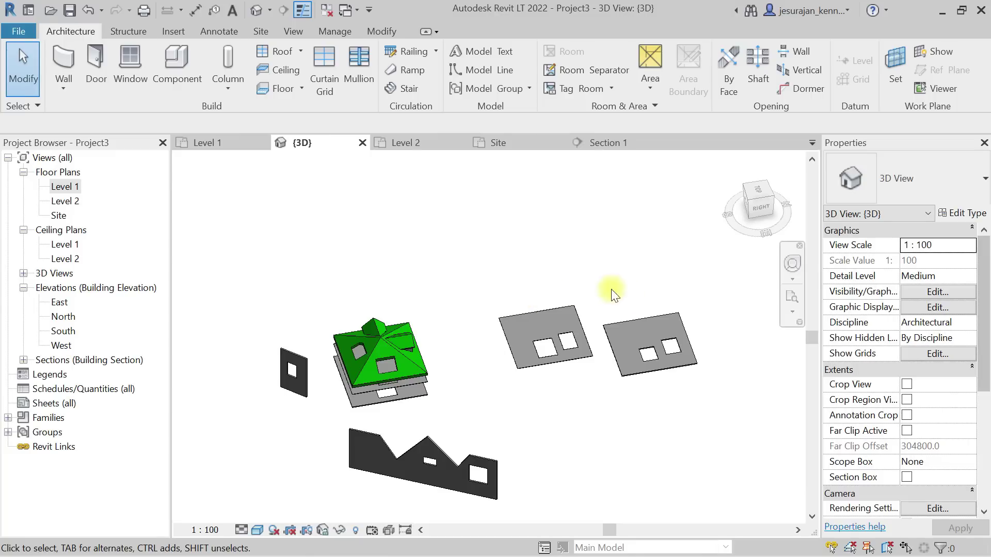
click(800, 70)
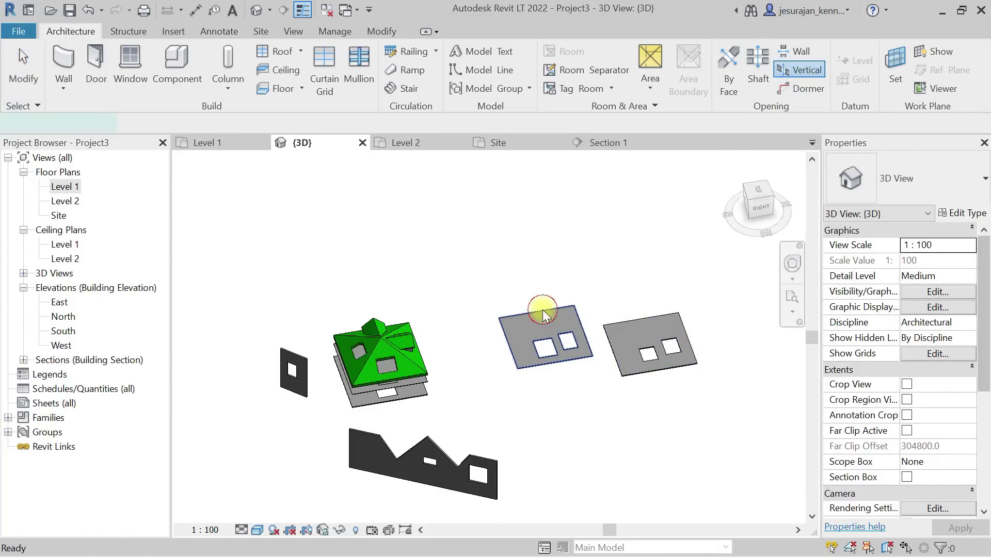
click(543, 313)
scroll(542, 313, up, 5)
click(746, 54)
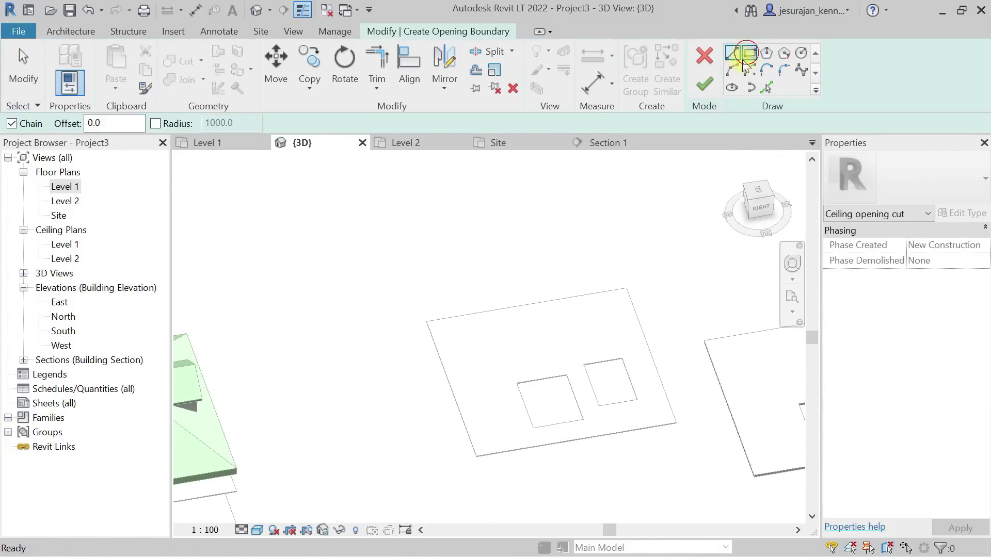
click(496, 326)
click(476, 367)
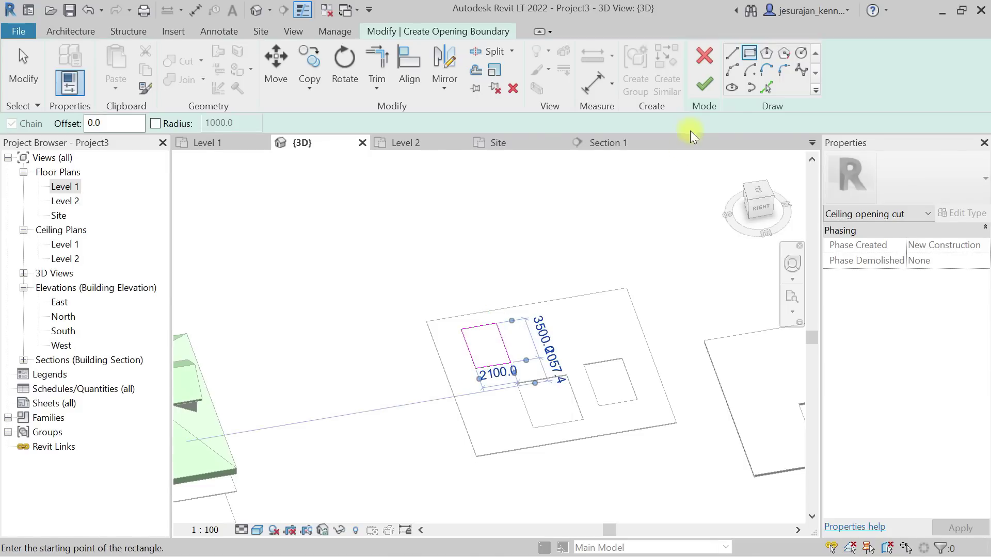
click(705, 85)
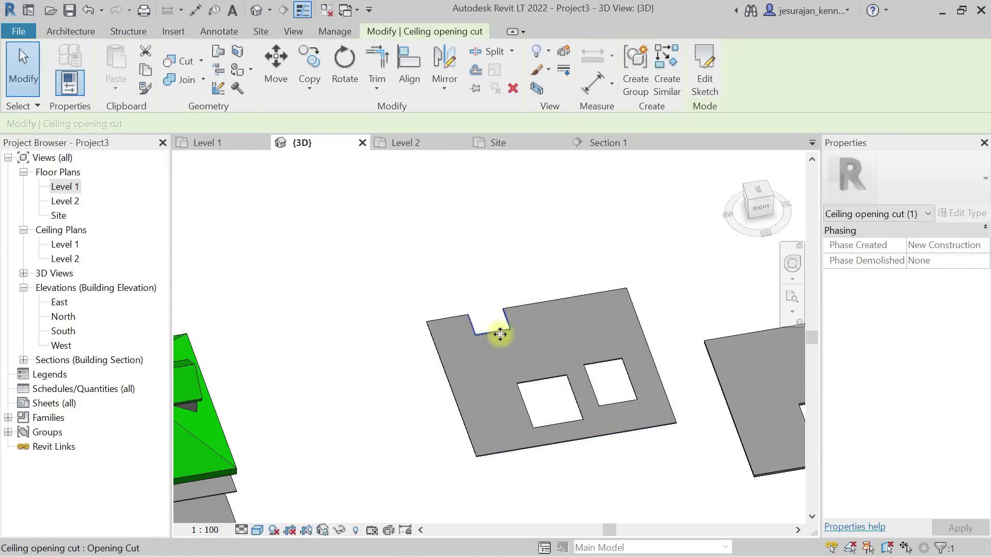
Step: Reposition the new ceiling opening so it lies fully inside the ceiling, close to the far edge
click(491, 316)
click(494, 327)
drag(501, 348, 506, 369)
click(570, 256)
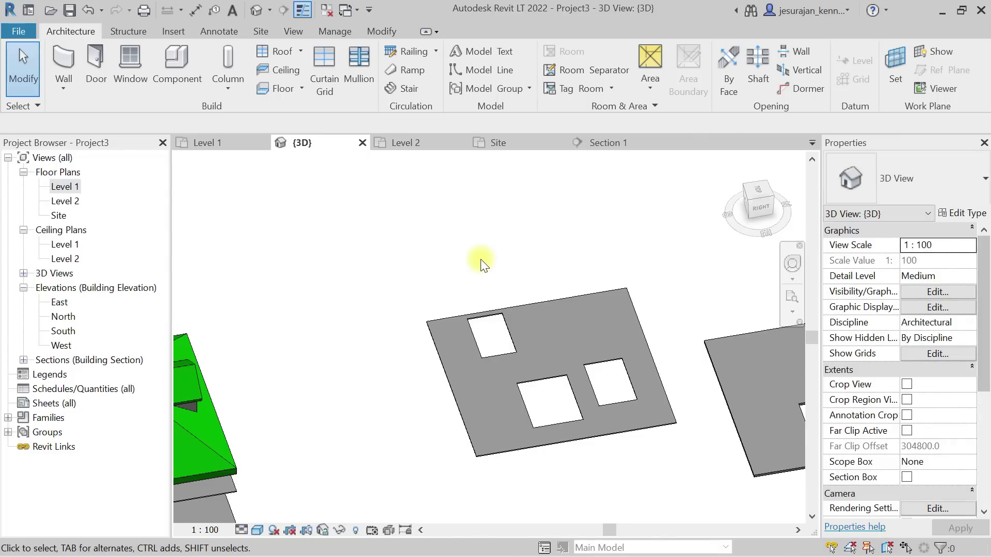
scroll(485, 260, down, 3)
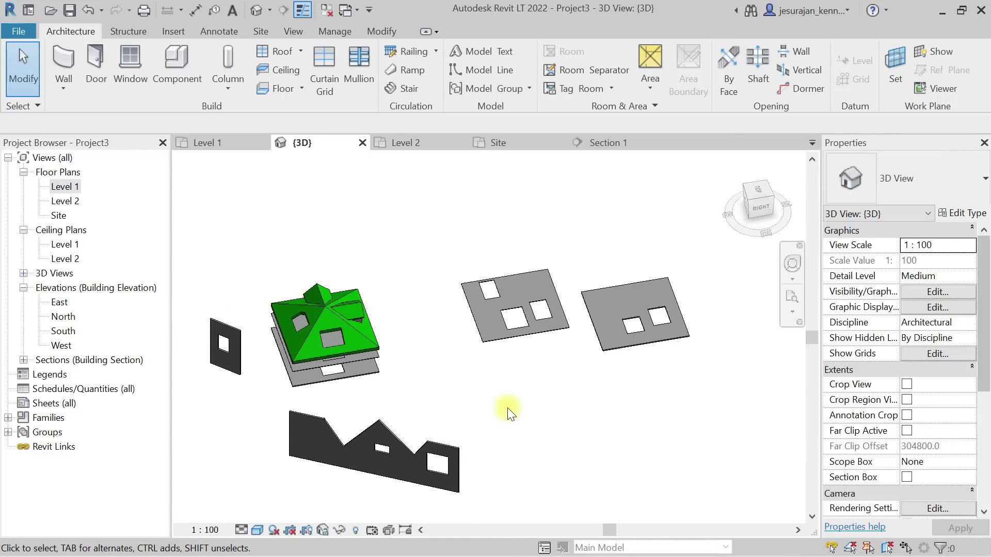